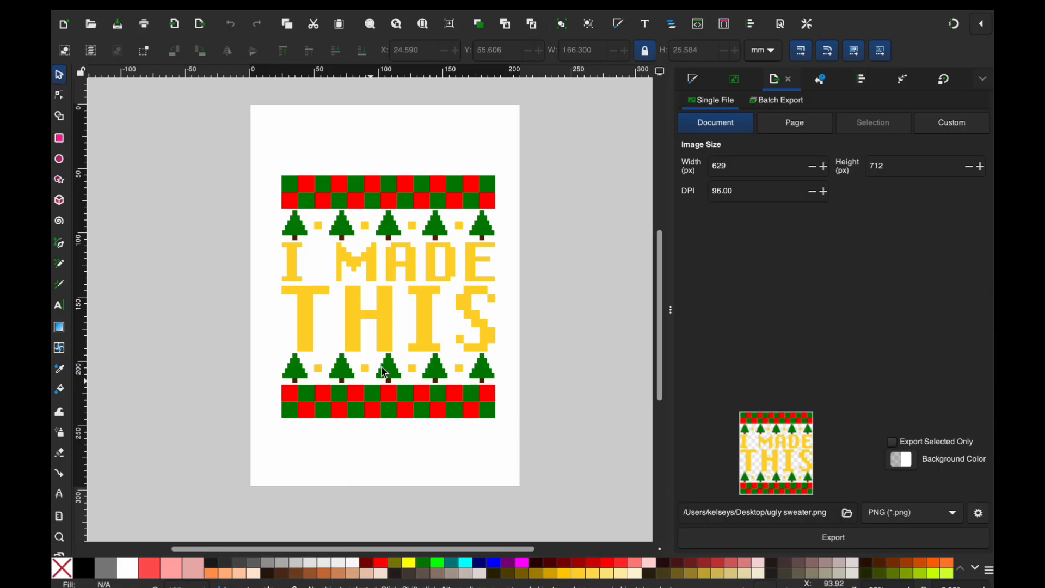
pyautogui.click(417, 333)
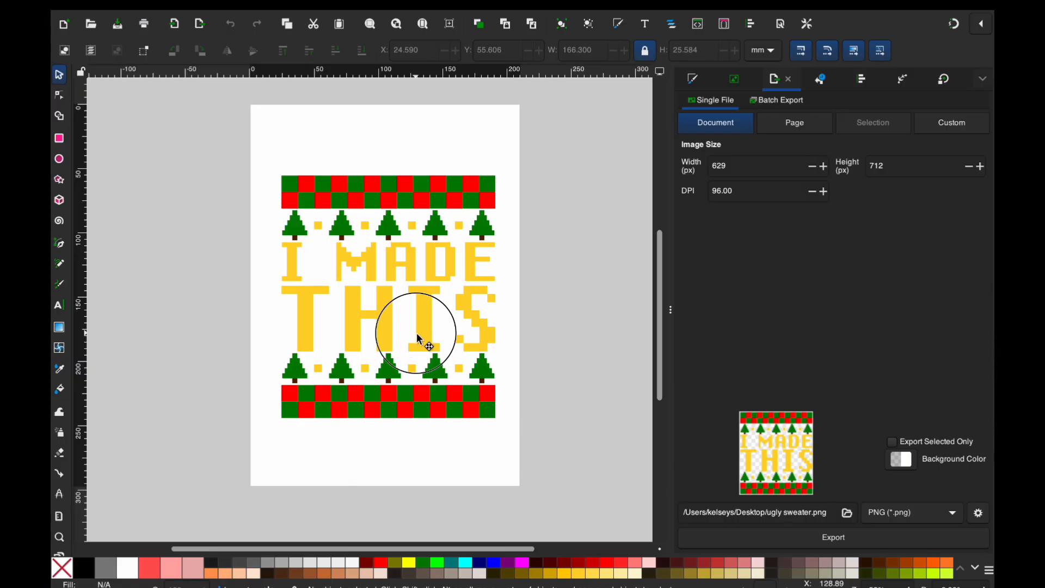
pyautogui.click(428, 374)
pyautogui.click(412, 209)
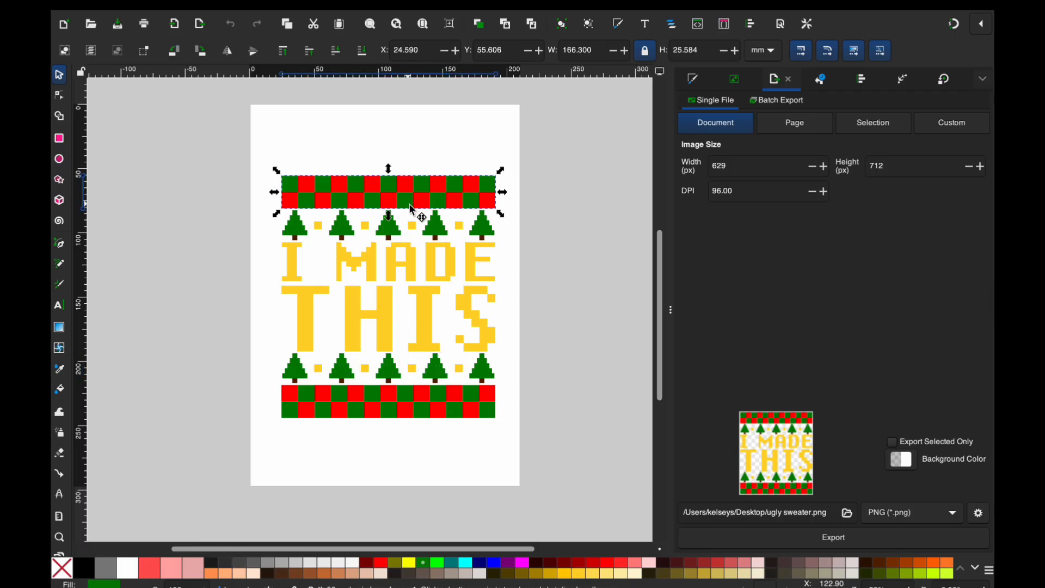
pyautogui.click(228, 164)
# Create a new blank document and widen the canvas area so the whole page is visible.
pyautogui.click(140, 1)
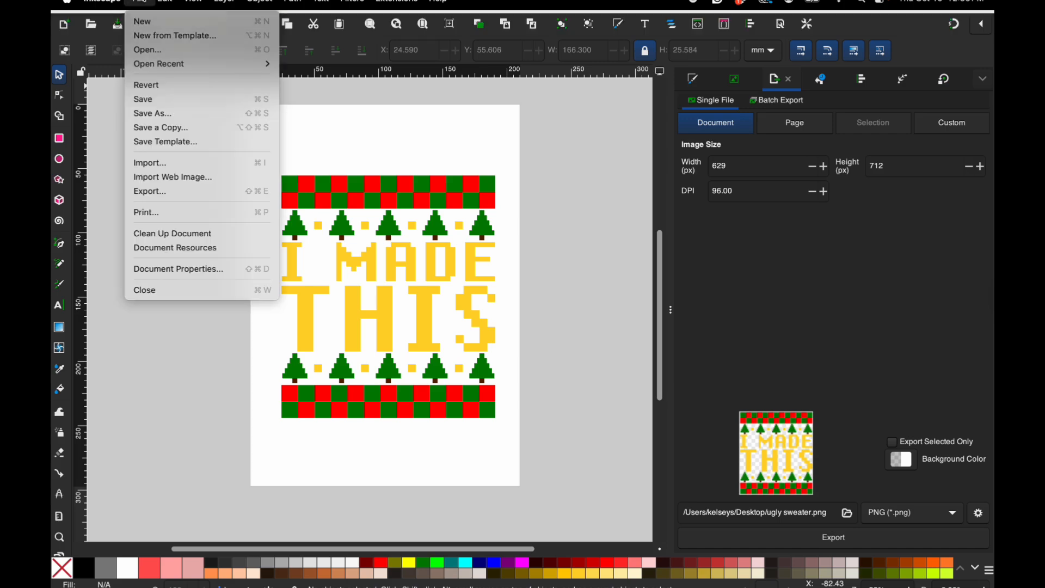
pyautogui.click(179, 23)
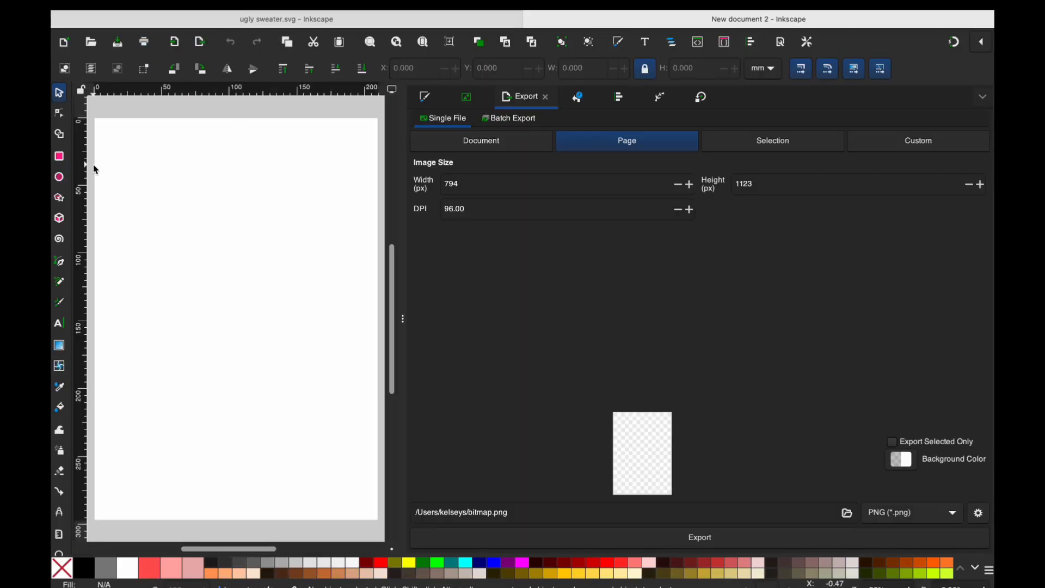
pyautogui.moveTo(403, 318); pyautogui.dragTo(819, 320)
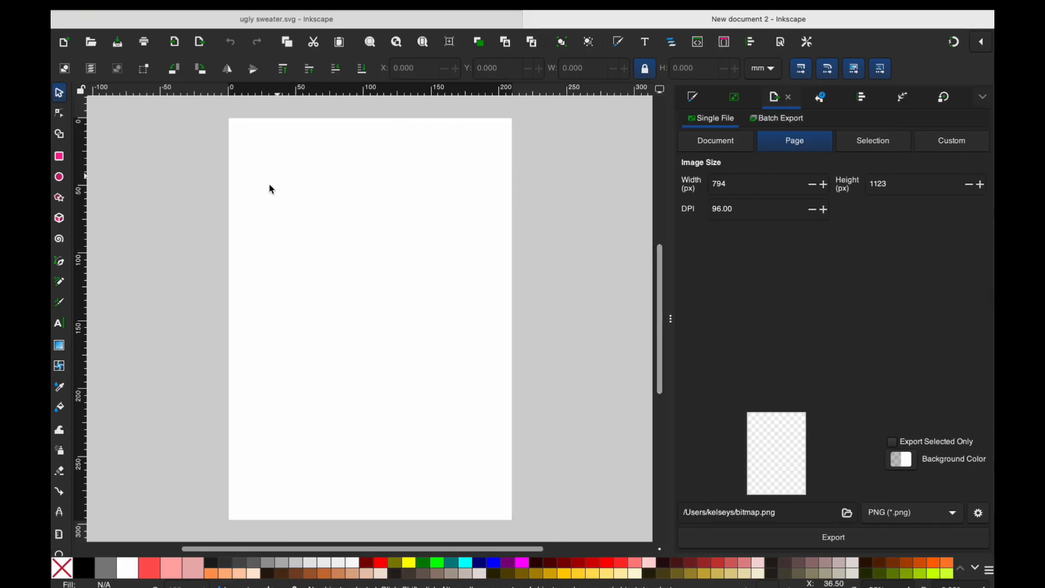
pyautogui.keyDown('ctrl'); pyautogui.scroll(-2, 263, 236); pyautogui.keyUp('ctrl')
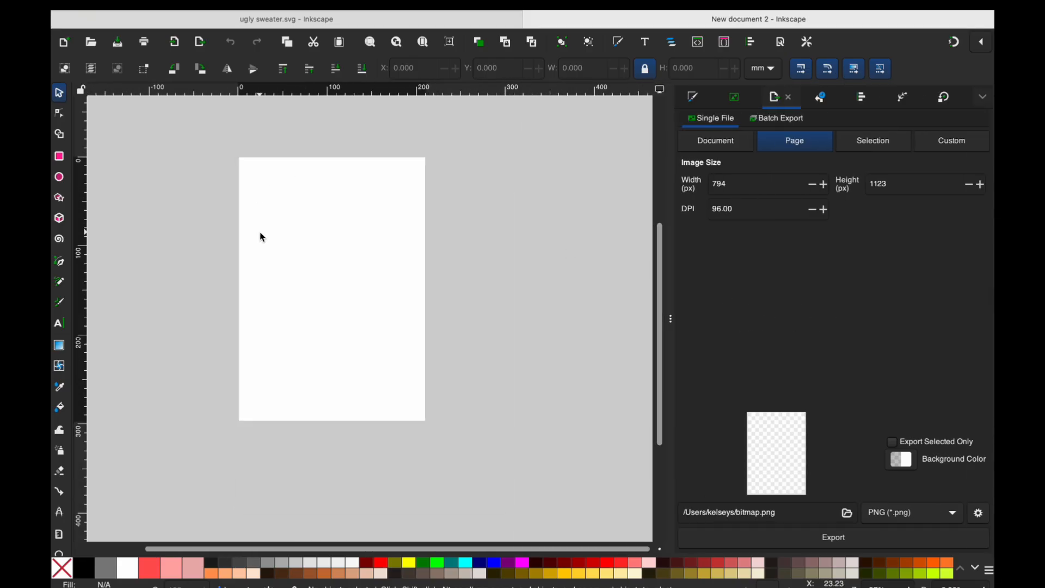
pyautogui.keyDown('ctrl'); pyautogui.scroll(2, 262, 236); pyautogui.keyUp('ctrl')
pyautogui.hscroll(-3, 261, 229)
pyautogui.scroll(-1, 278, 177)
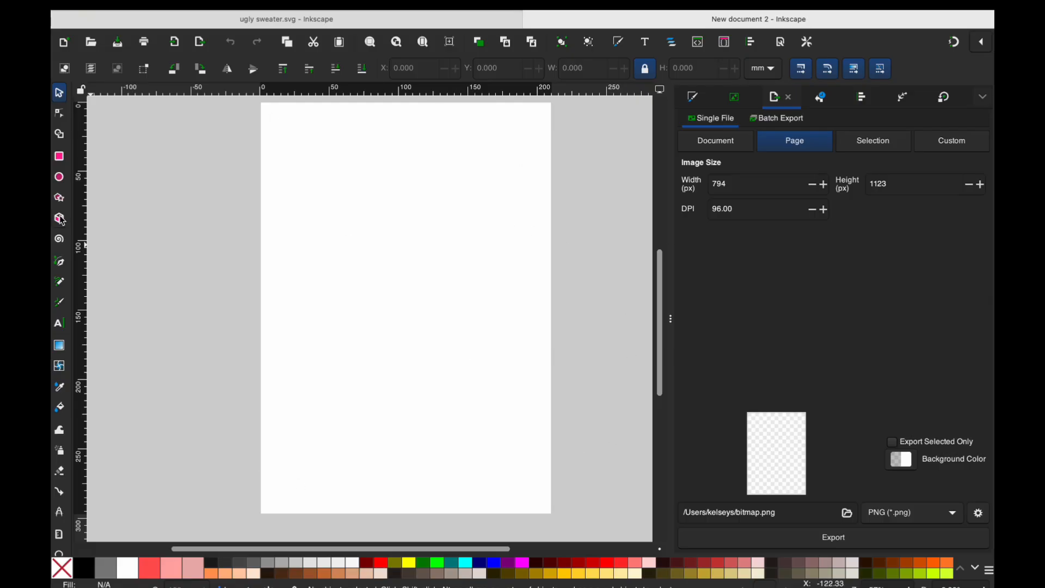
pyautogui.click(60, 157)
pyautogui.moveTo(133, 208); pyautogui.dragTo(205, 282)
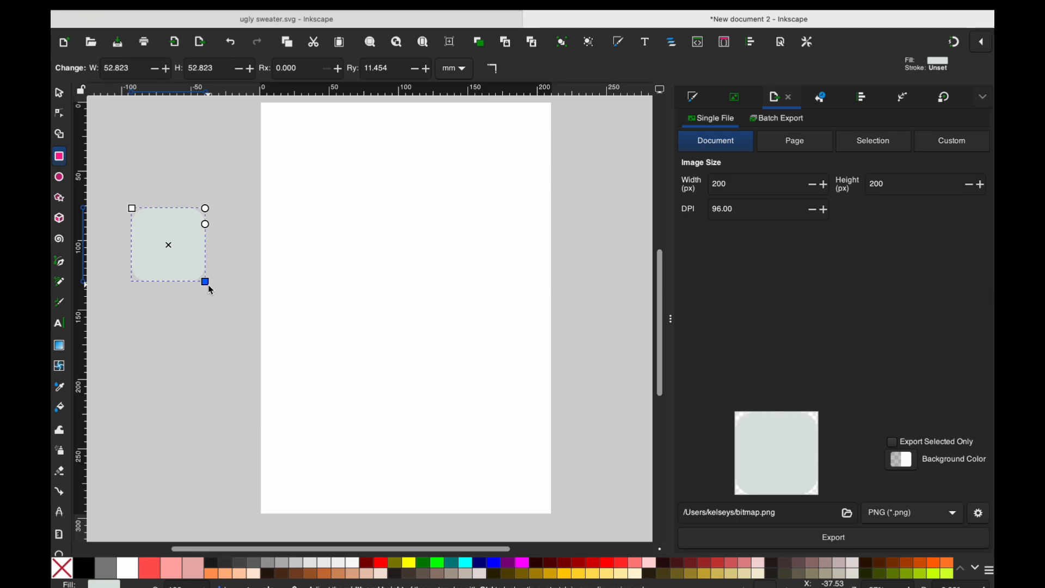
pyautogui.press('Delete')
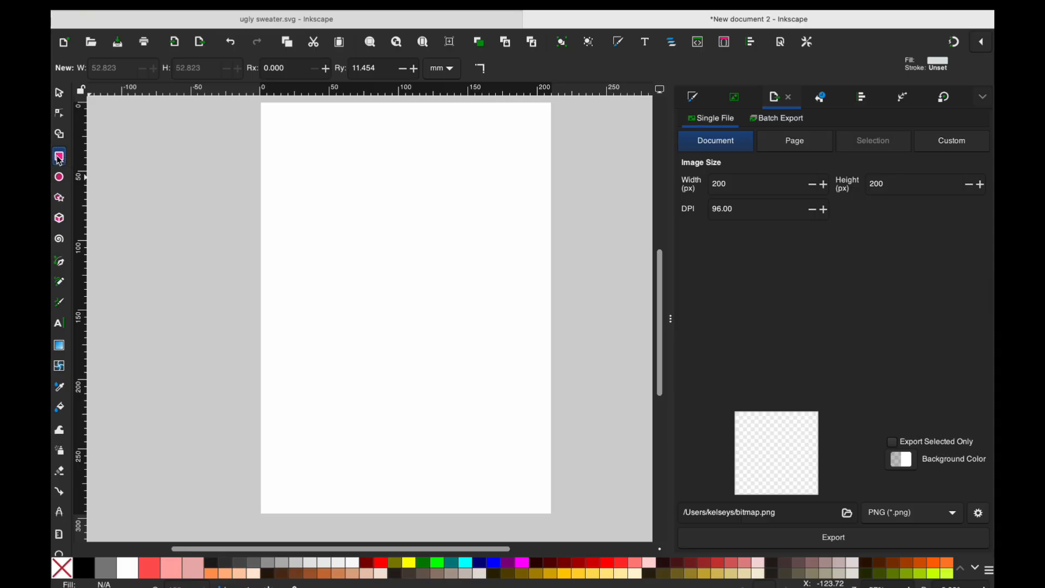
# Draw a rectangle about 74 by 54 mm on the upper part of the page and reduce its corner rounding to zero.
pyautogui.moveTo(352, 166); pyautogui.dragTo(454, 241)
pyautogui.moveTo(454, 182); pyautogui.dragTo(455, 166)
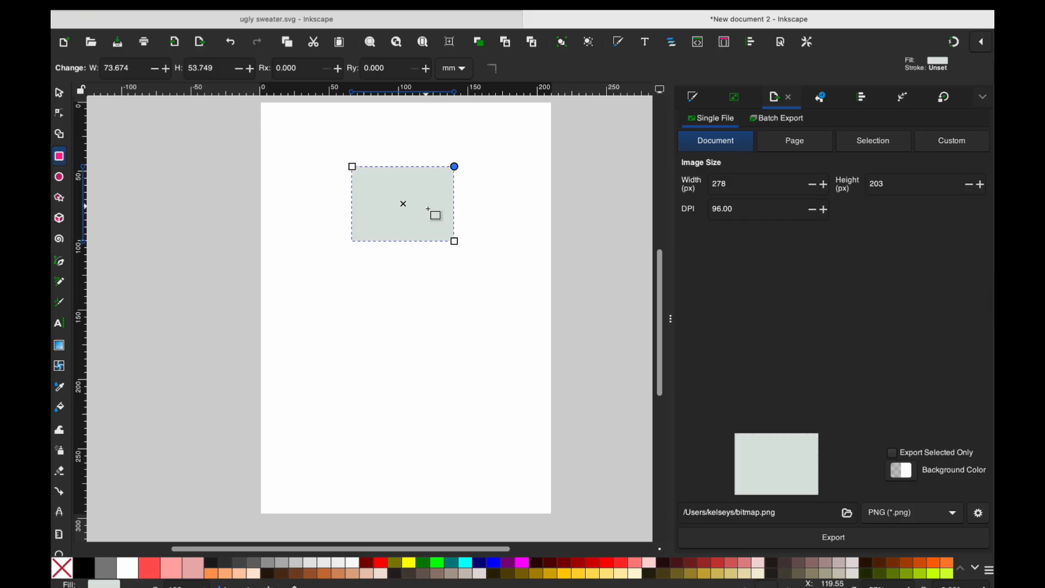
pyautogui.press('s')
pyautogui.click(445, 185)
pyautogui.press('r')
# Try to reshape the rectangle's upper-right corner with the Node tool and delete the rectangle.
pyautogui.click(65, 117)
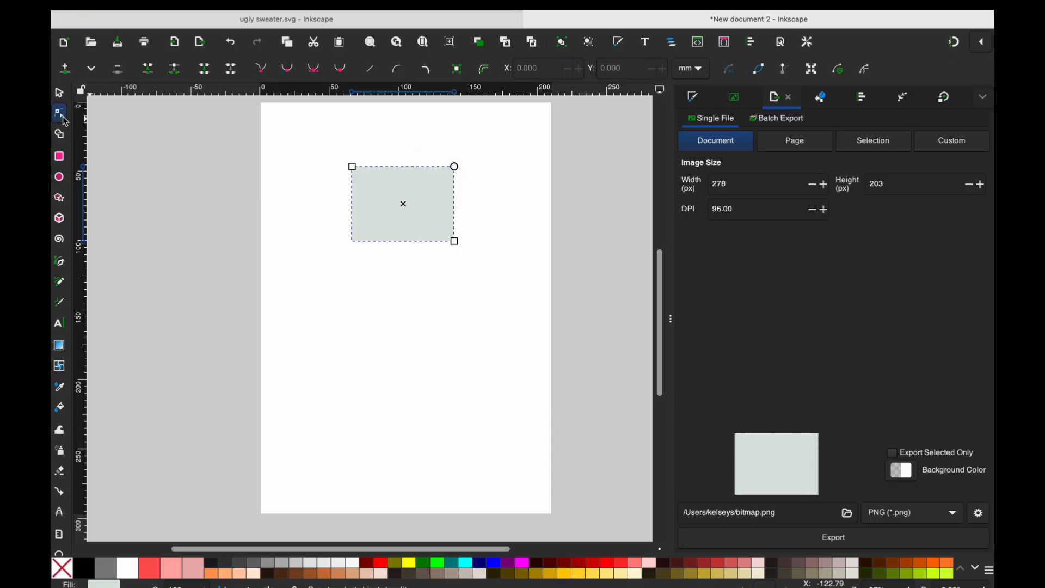
pyautogui.moveTo(455, 167); pyautogui.dragTo(451, 123)
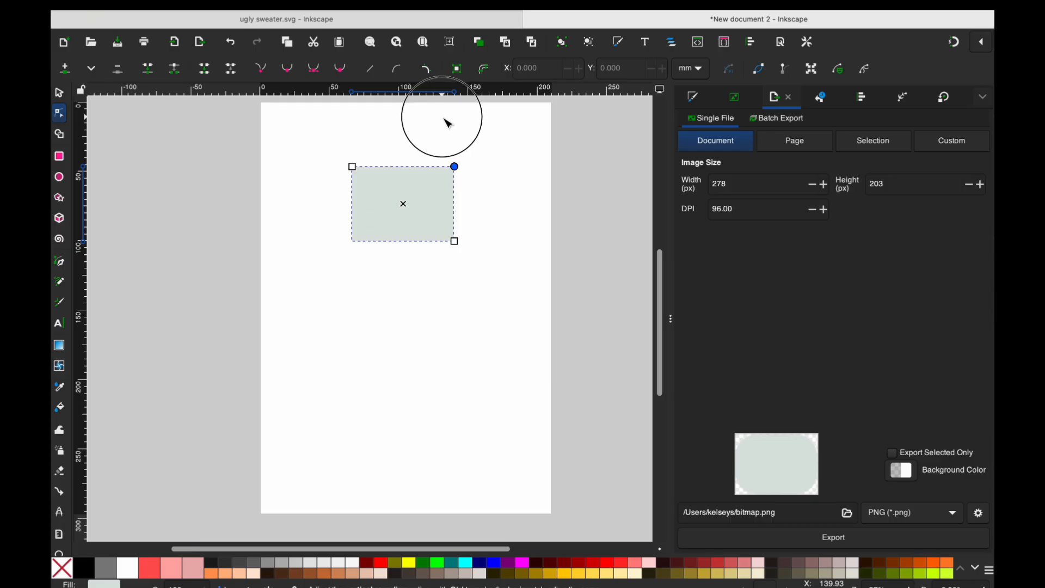
pyautogui.press('Delete')
# Draw a square about 61 mm wide on the upper part of the page and fill it with dark green.
pyautogui.click(60, 159)
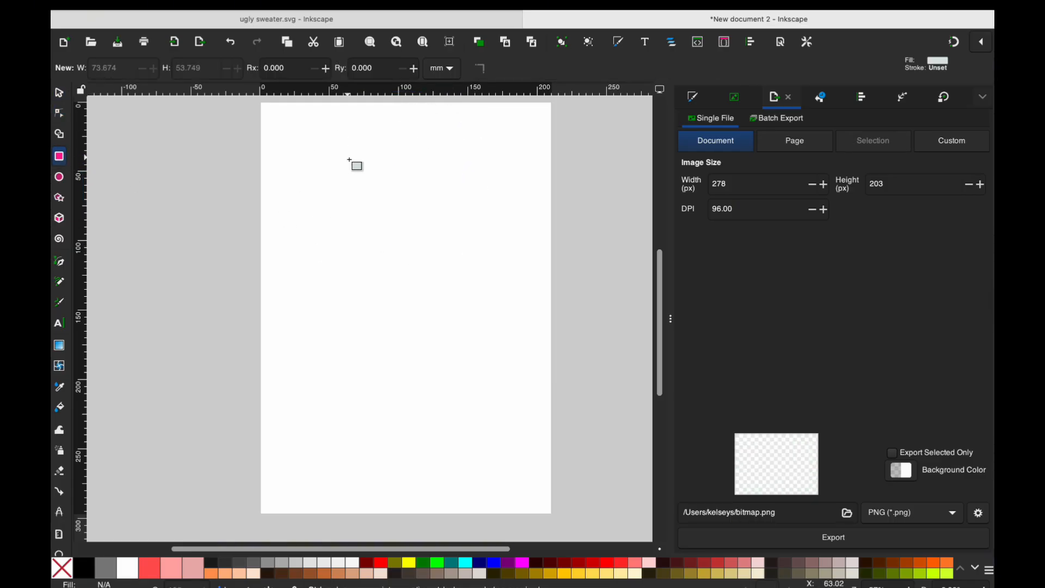
pyautogui.moveTo(350, 160); pyautogui.dragTo(443, 246)
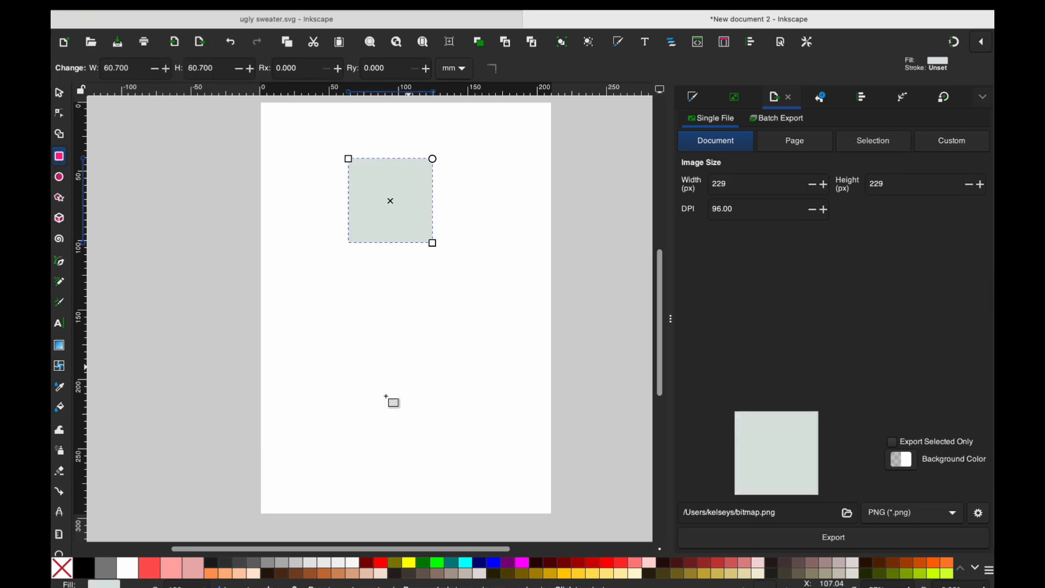
pyautogui.click(424, 562)
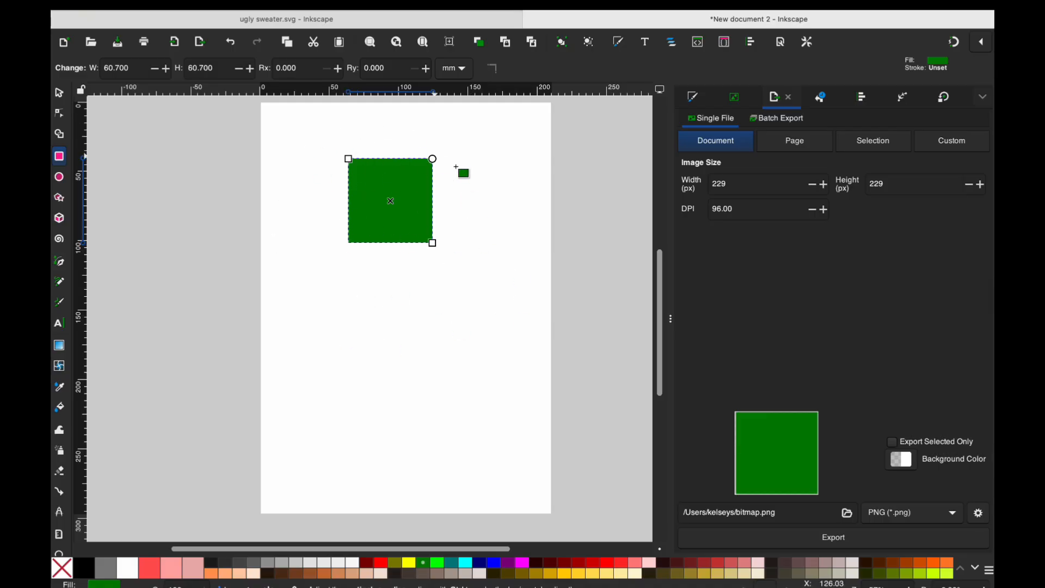
# Convert the green square to a path and show its corner nodes with the Node tool.
pyautogui.moveTo(432, 159); pyautogui.dragTo(441, 114)
pyautogui.click(293, 2)
pyautogui.click(440, 199)
pyautogui.click(290, 2)
pyautogui.click(313, 25)
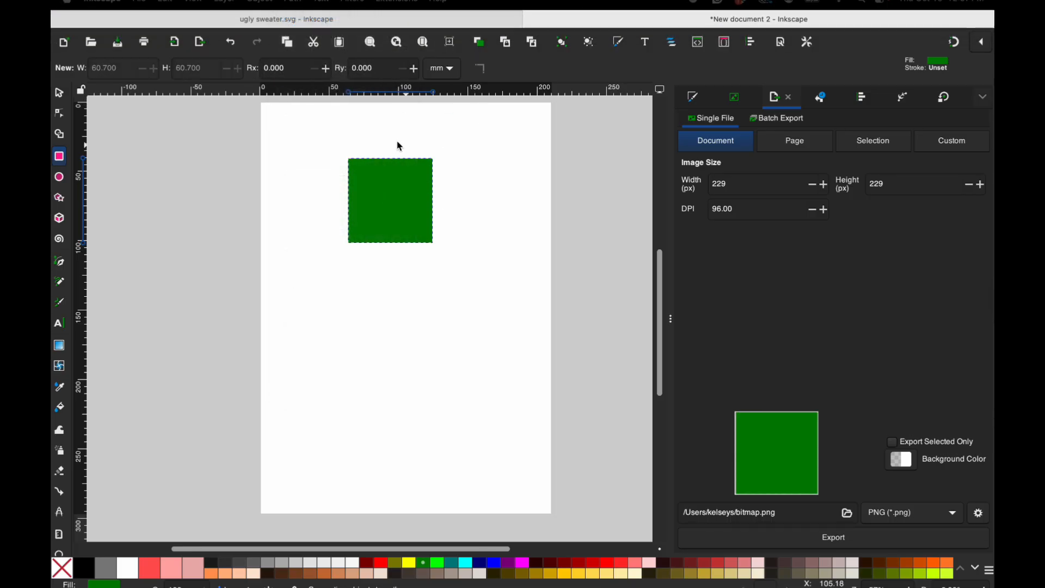
pyautogui.click(59, 115)
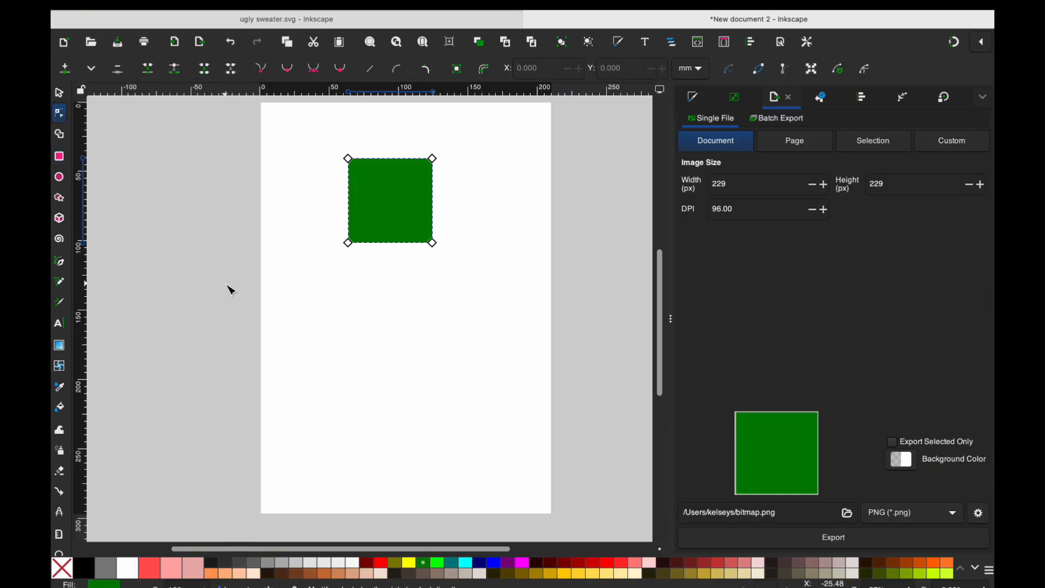
# Scale the green square down, change the units to inches and set its width to 0.5 in with proportions locked.
pyautogui.click(61, 95)
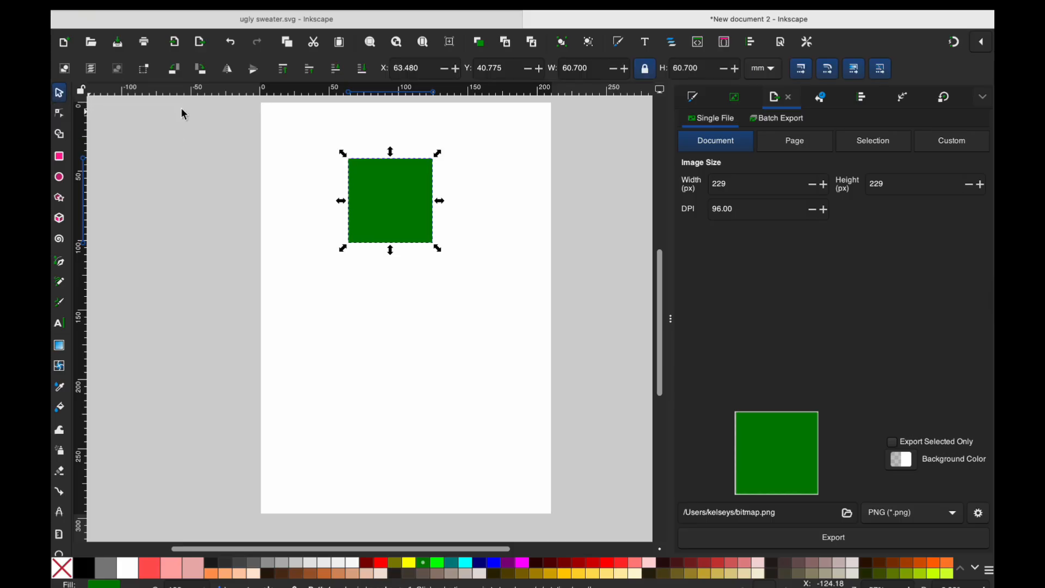
pyautogui.moveTo(441, 252); pyautogui.dragTo(385, 195)
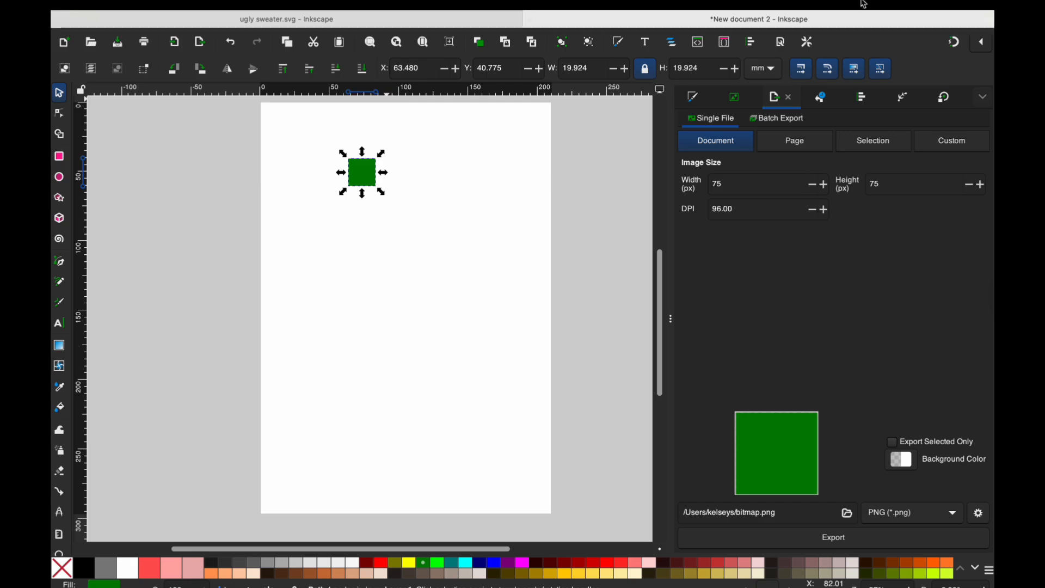
pyautogui.click(765, 70)
pyautogui.click(765, 61)
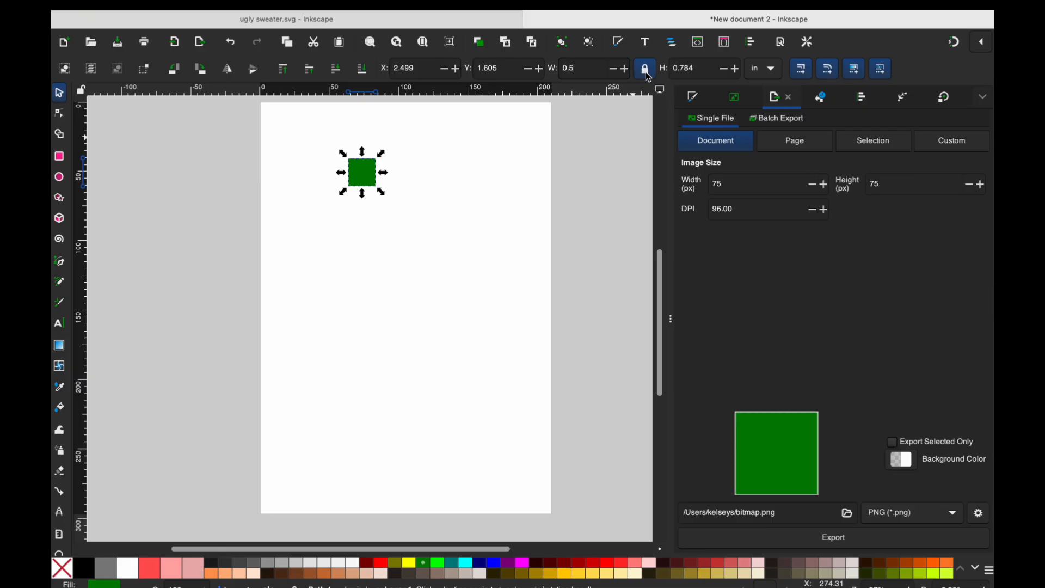
pyautogui.press('Return')
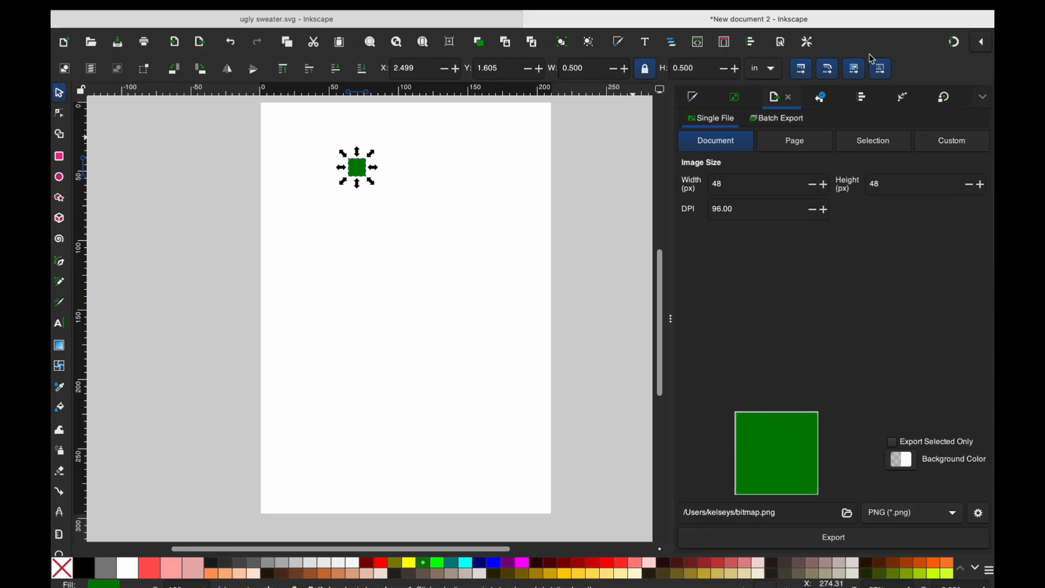
pyautogui.click(646, 69)
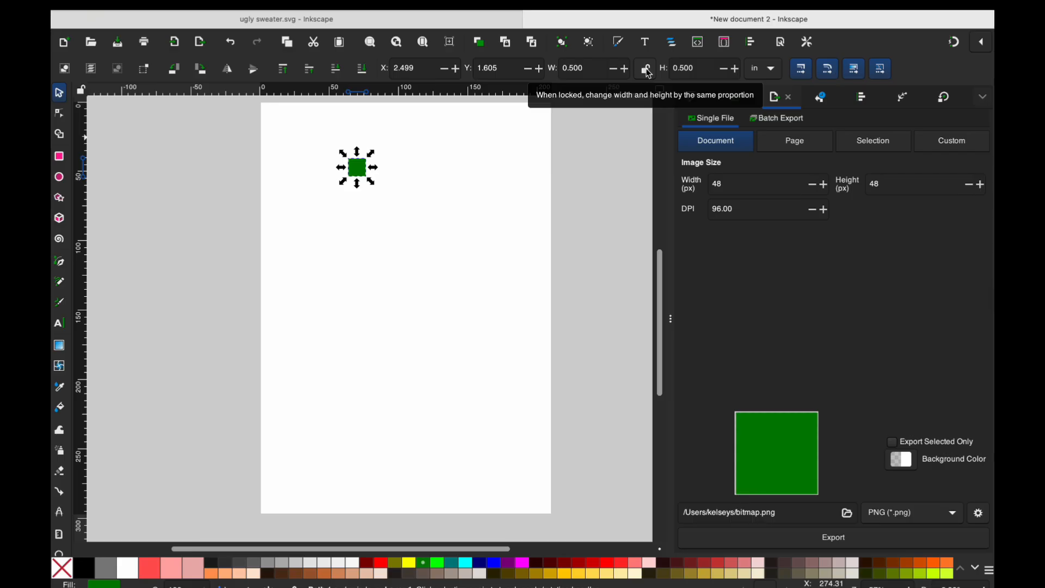
pyautogui.click(646, 70)
# Move the small green square near the page's upper-left corner, at about X 0.97 in and Y 2.06 in.
pyautogui.moveTo(358, 174); pyautogui.dragTo(303, 190)
pyautogui.scroll(2, 303, 190)
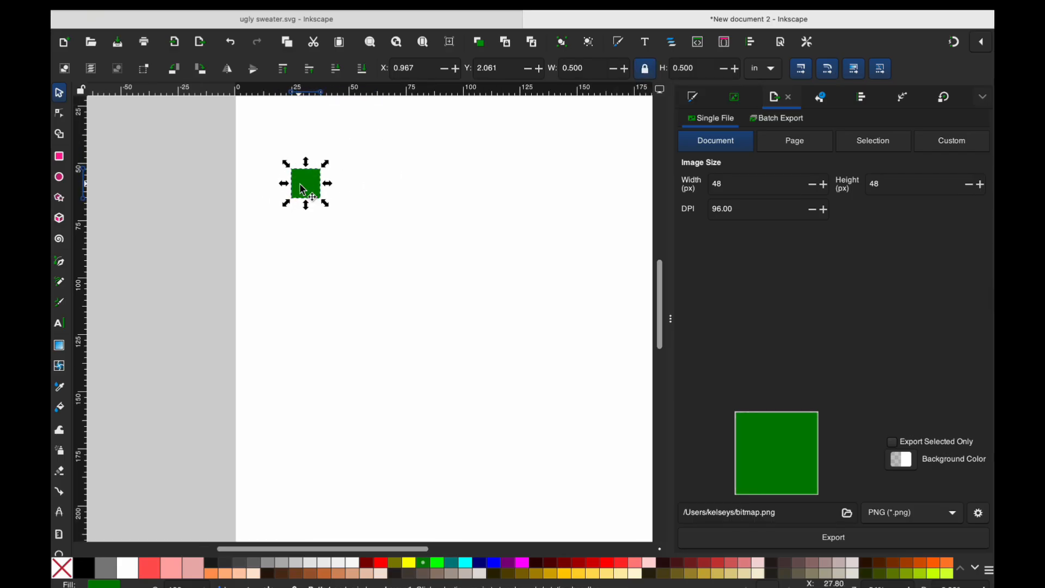
pyautogui.scroll(-4, 303, 190)
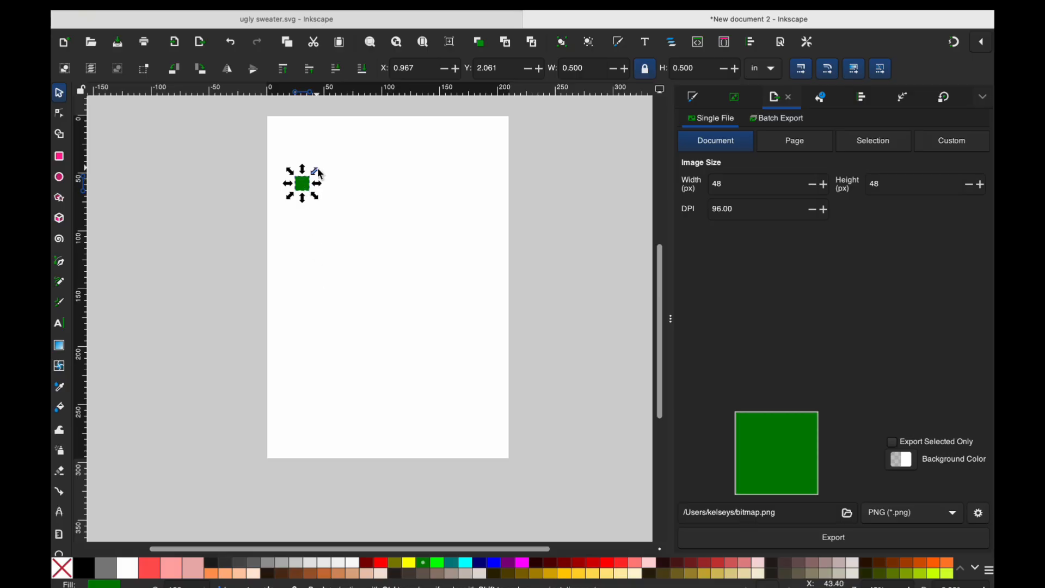
pyautogui.rightClick(306, 189)
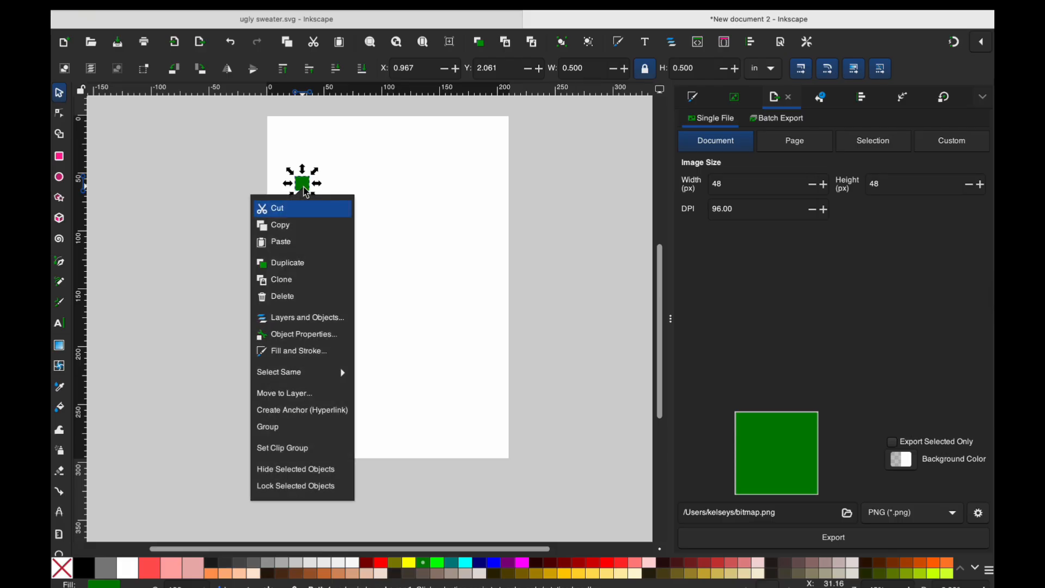
pyautogui.click(310, 263)
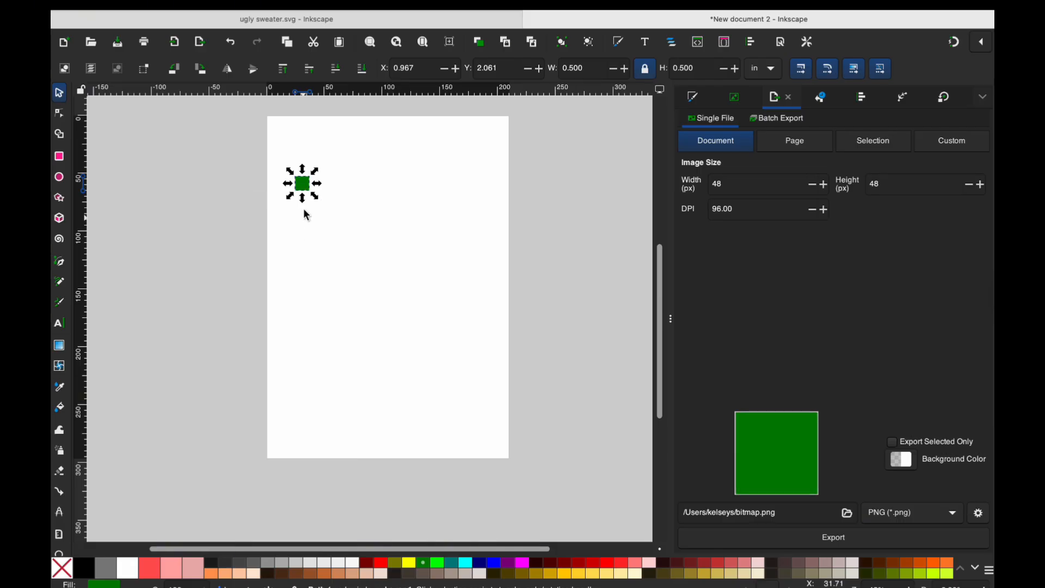
pyautogui.moveTo(308, 184); pyautogui.dragTo(320, 200)
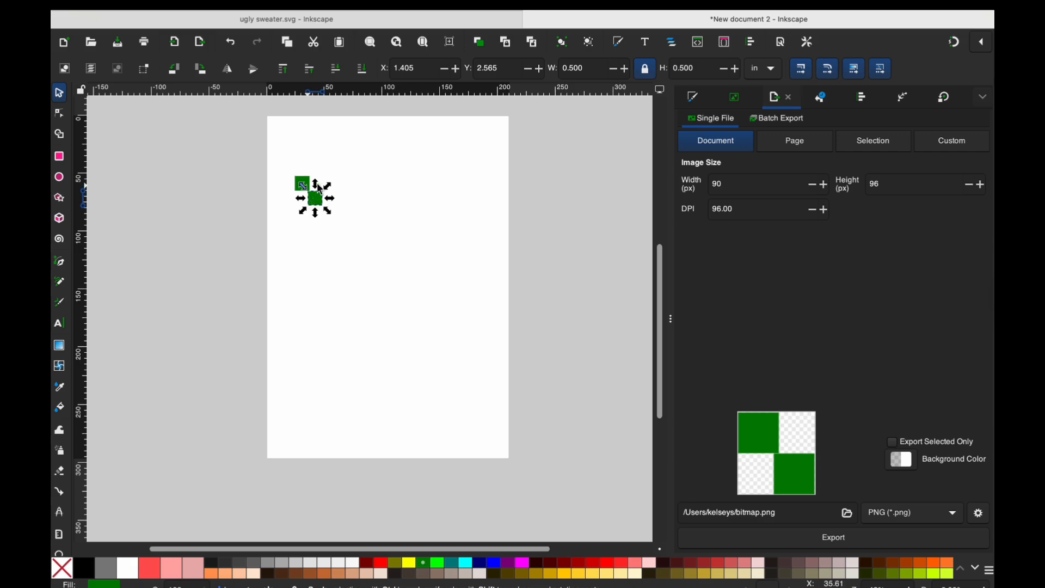
pyautogui.press('Delete')
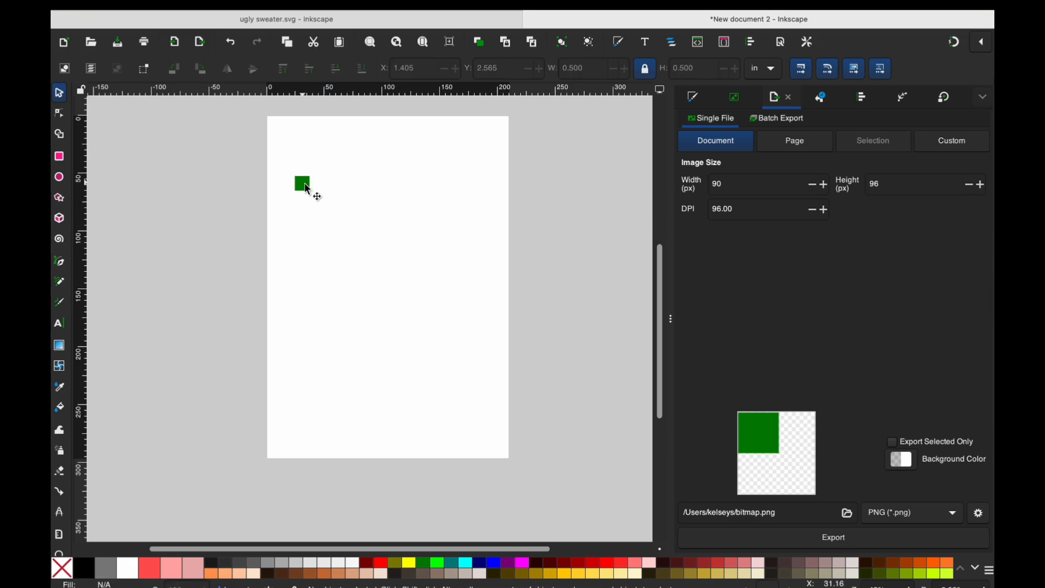
pyautogui.click(306, 188)
pyautogui.hotkey('ctrl', 'd')
pyautogui.moveTo(308, 189); pyautogui.dragTo(342, 212)
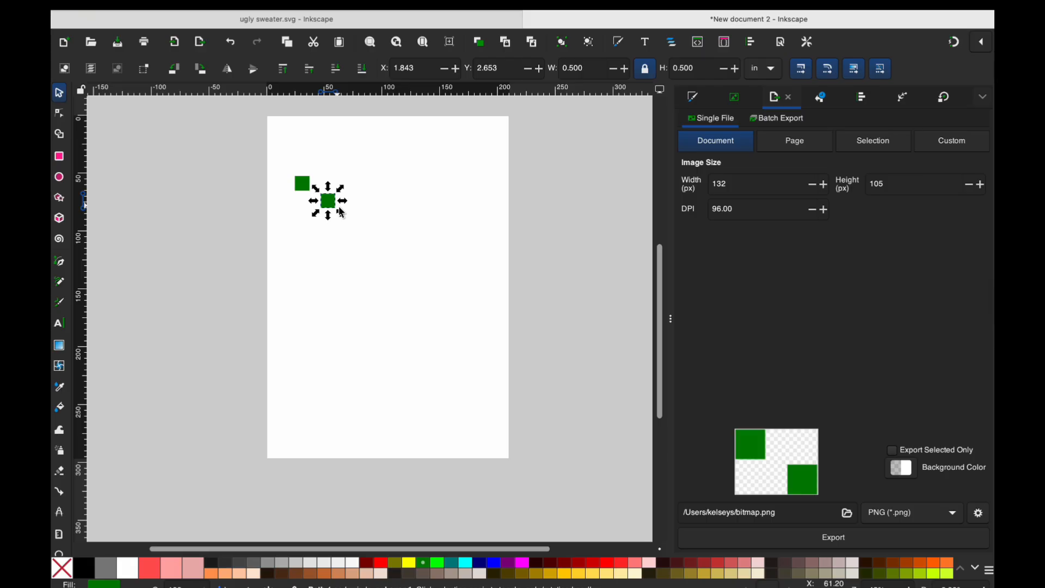
pyautogui.press('Delete')
# Turn on snapping, duplicate the green square and place the copy diagonally below its right side with their corners touching.
pyautogui.click(308, 190)
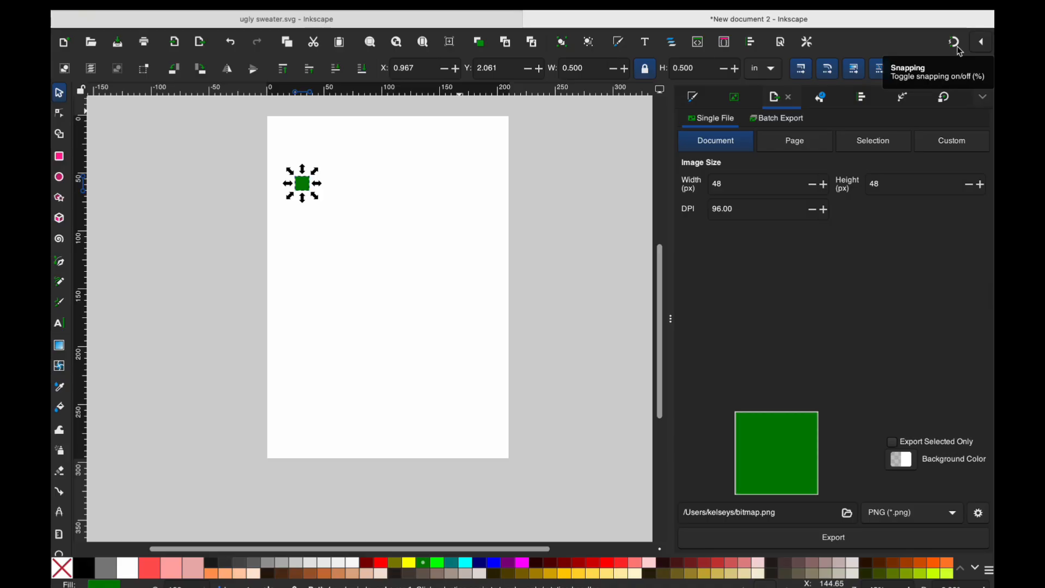
pyautogui.click(960, 49)
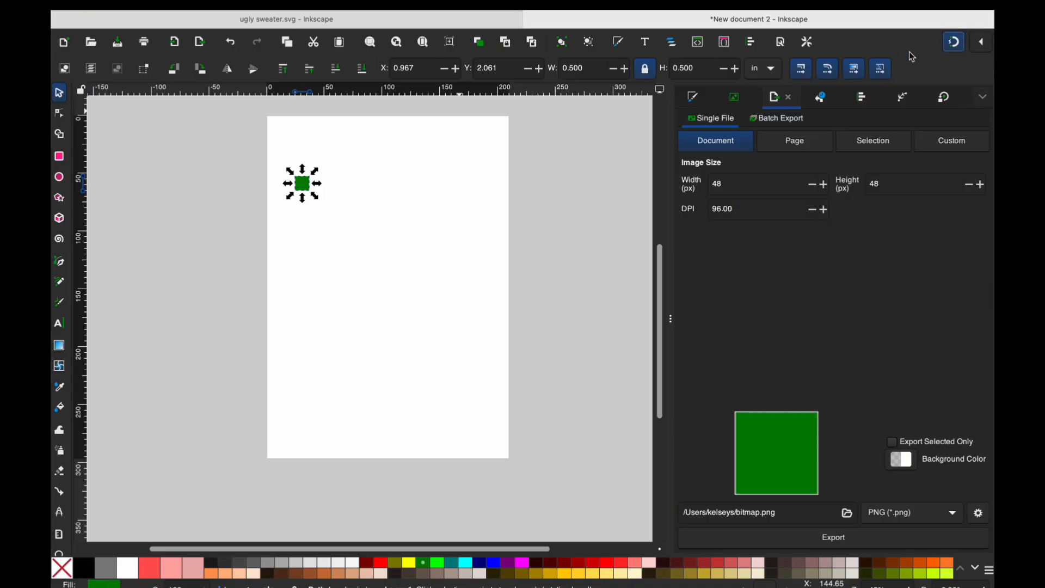
pyautogui.moveTo(313, 179); pyautogui.dragTo(316, 200)
pyautogui.hotkey('ctrl', 'd')
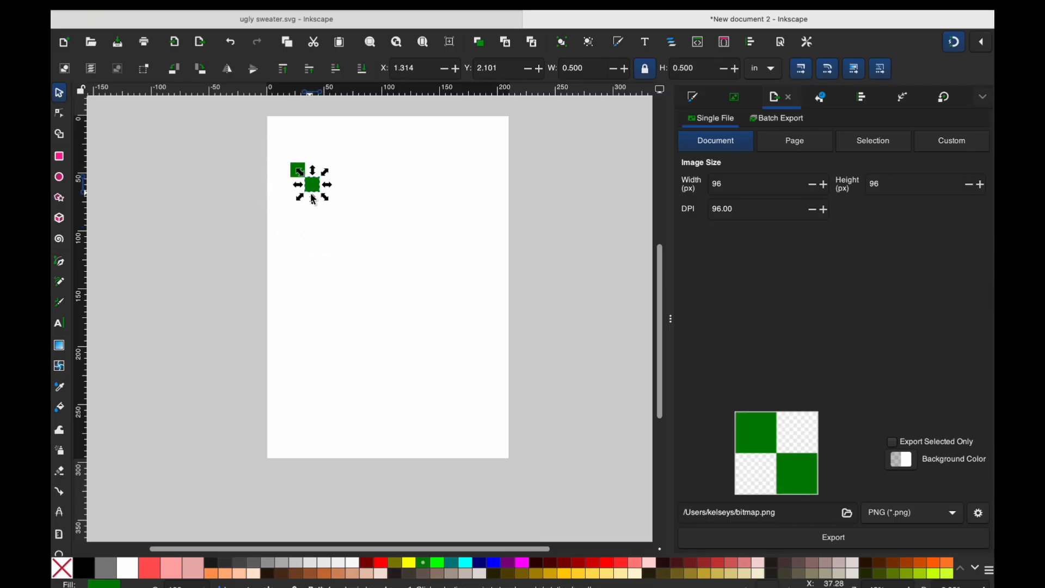
# Examine up close how the corners of the two green squares meet.
pyautogui.scroll(3, 306, 187)
pyautogui.scroll(4, 306, 186)
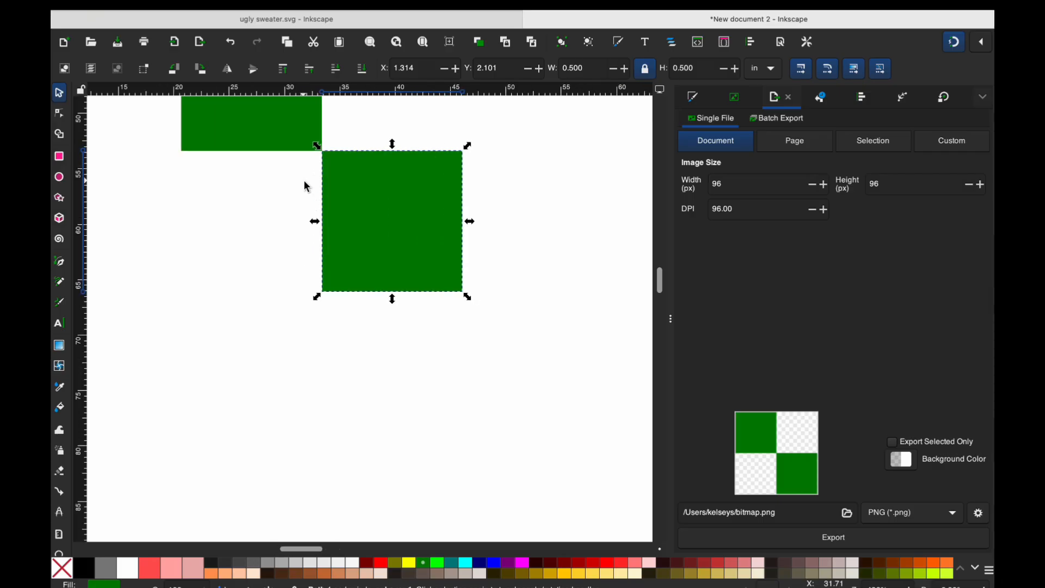
pyautogui.scroll(3, 306, 187)
pyautogui.click(307, 188)
pyautogui.click(417, 303)
pyautogui.scroll(-5, 415, 304)
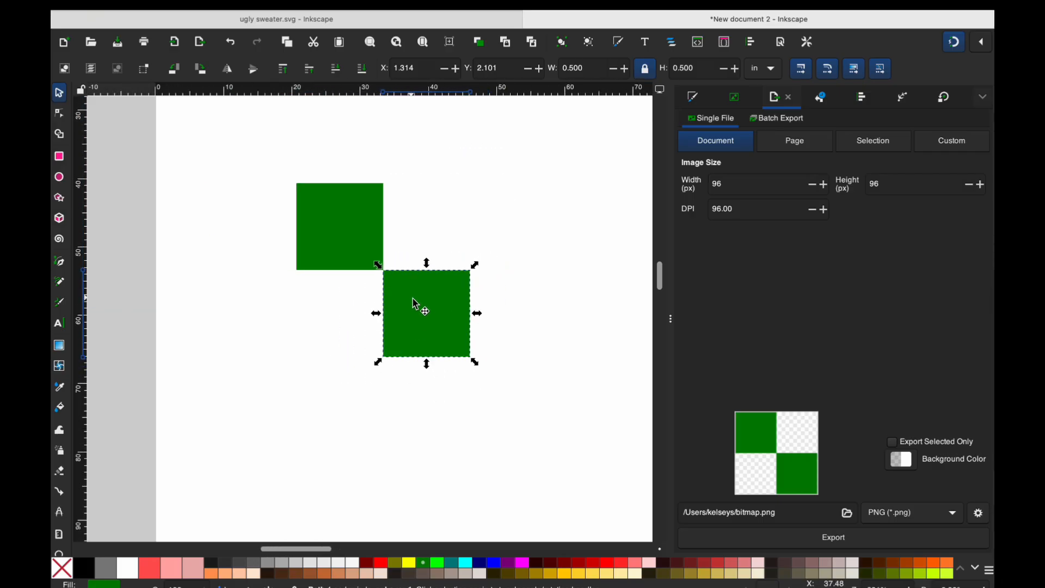
pyautogui.scroll(-4, 415, 303)
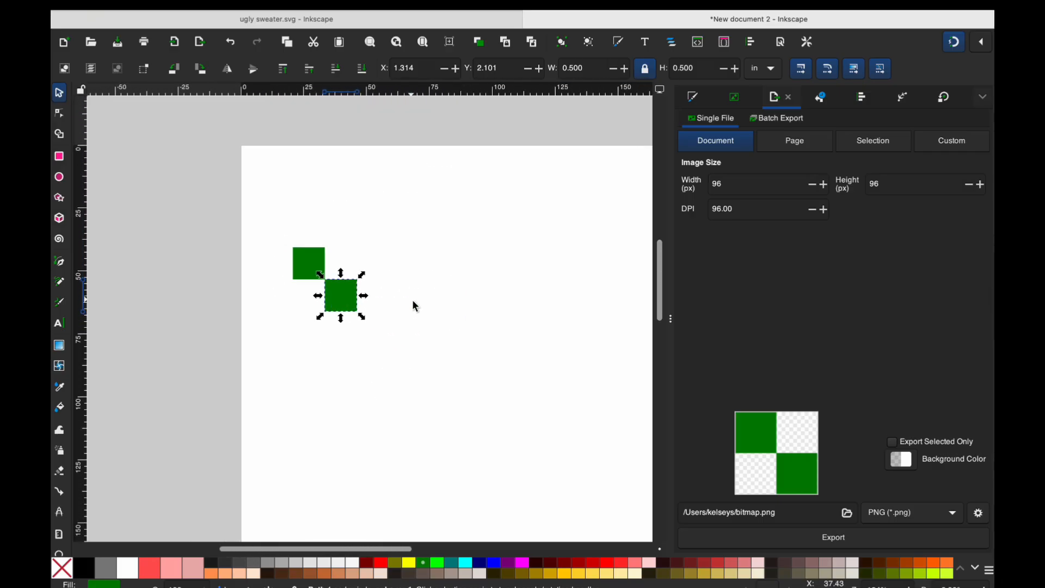
# Select both green squares, duplicate them and place the copied pair directly to their right with edges and corners aligned.
pyautogui.click(172, 224)
pyautogui.moveTo(172, 224); pyautogui.dragTo(292, 321)
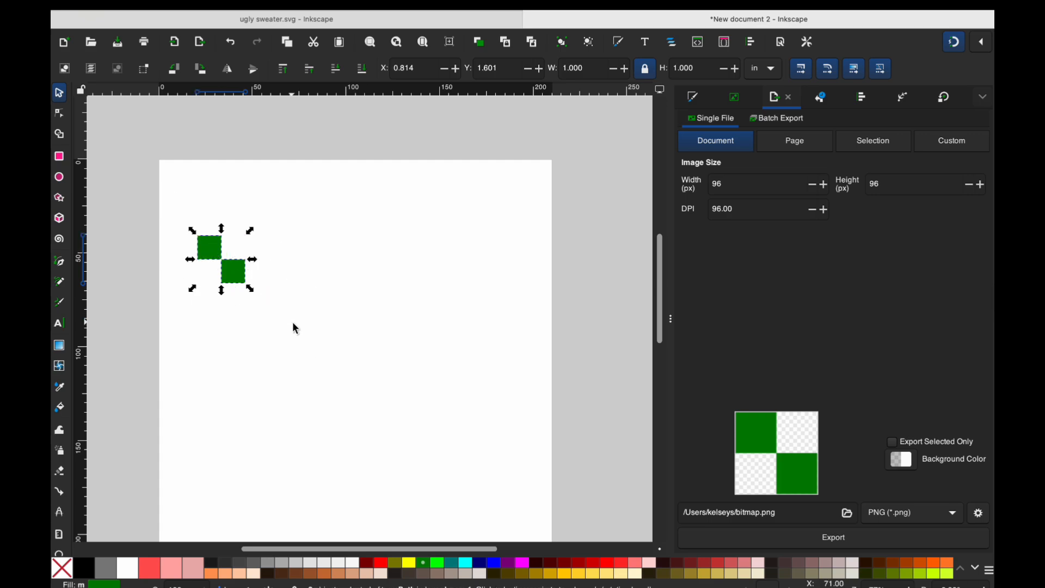
pyautogui.click(177, 203)
pyautogui.moveTo(171, 204); pyautogui.dragTo(307, 357)
pyautogui.moveTo(172, 203); pyautogui.dragTo(311, 361)
pyautogui.moveTo(172, 195); pyautogui.dragTo(302, 343)
pyautogui.hotkey('ctrl', 'd')
pyautogui.moveTo(242, 282); pyautogui.dragTo(290, 284)
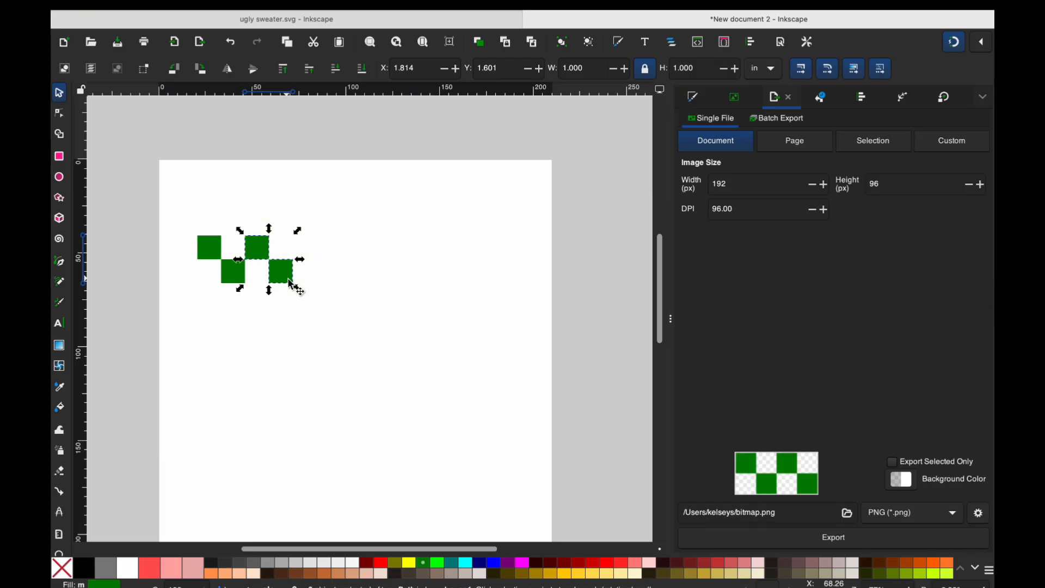
# Extend the checkered band to 8 in wide by twice duplicating all its squares and attaching each copy at the right end.
pyautogui.moveTo(177, 221); pyautogui.dragTo(359, 336)
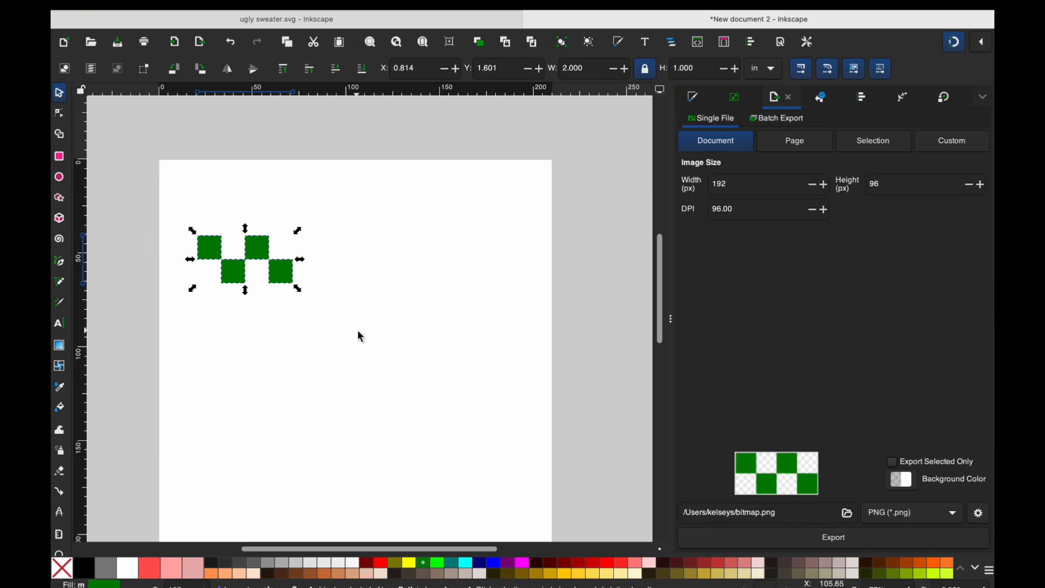
pyautogui.hotkey('ctrl', 'd')
pyautogui.moveTo(230, 278); pyautogui.dragTo(336, 279)
pyautogui.moveTo(179, 217); pyautogui.dragTo(457, 312)
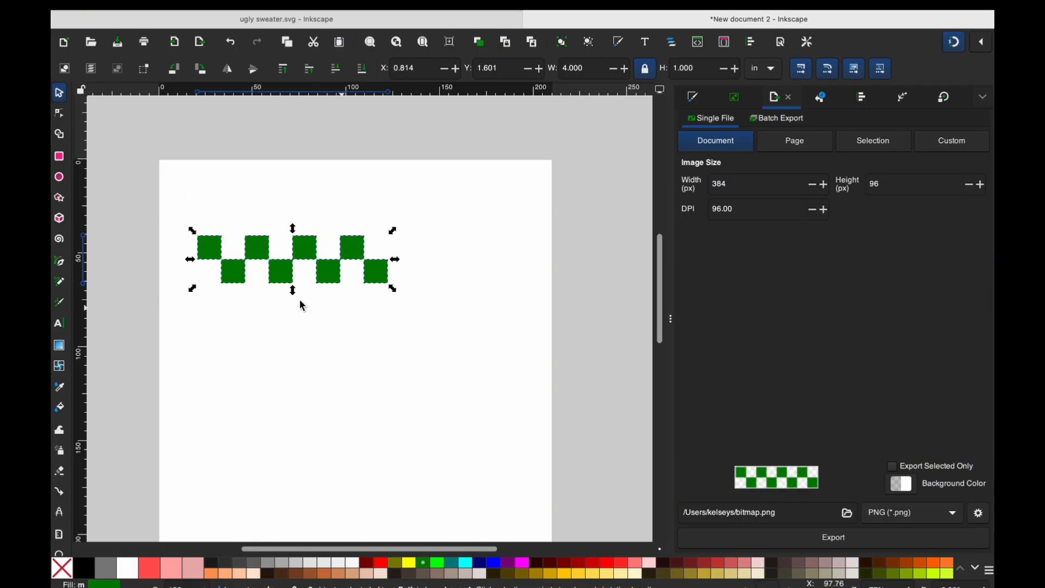
pyautogui.hotkey('ctrl', 'd')
pyautogui.moveTo(233, 283); pyautogui.dragTo(427, 279)
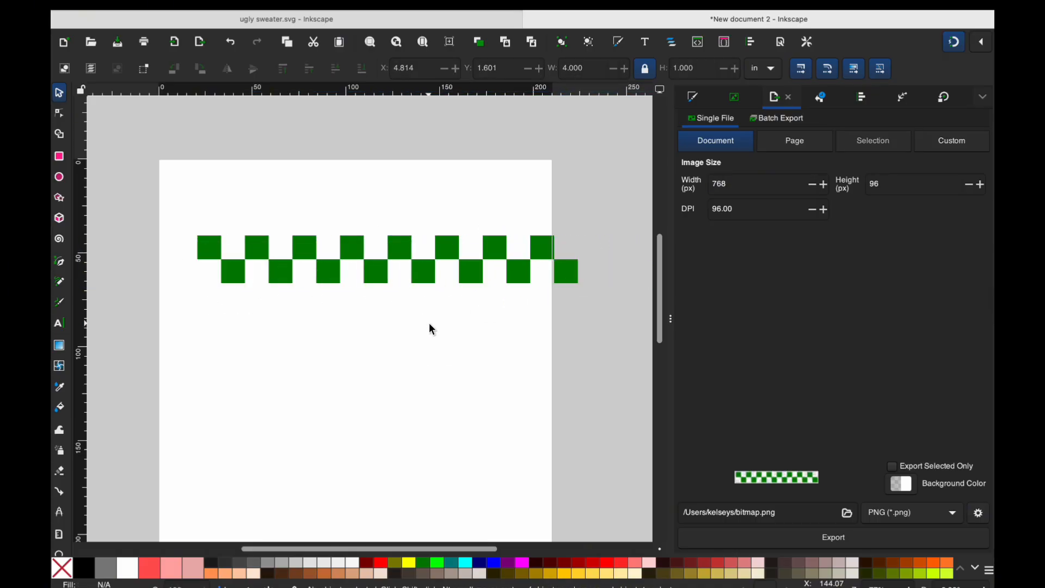
# Move the whole checkered band left to about X 0.27 in so that it ends at the page's right edge.
pyautogui.moveTo(626, 311); pyautogui.dragTo(130, 194)
pyautogui.moveTo(391, 254); pyautogui.dragTo(364, 254)
pyautogui.click(368, 404)
# Select individual squares along the checkered band to check whether they are separate objects.
pyautogui.click(183, 246)
pyautogui.click(217, 279)
pyautogui.press('Escape')
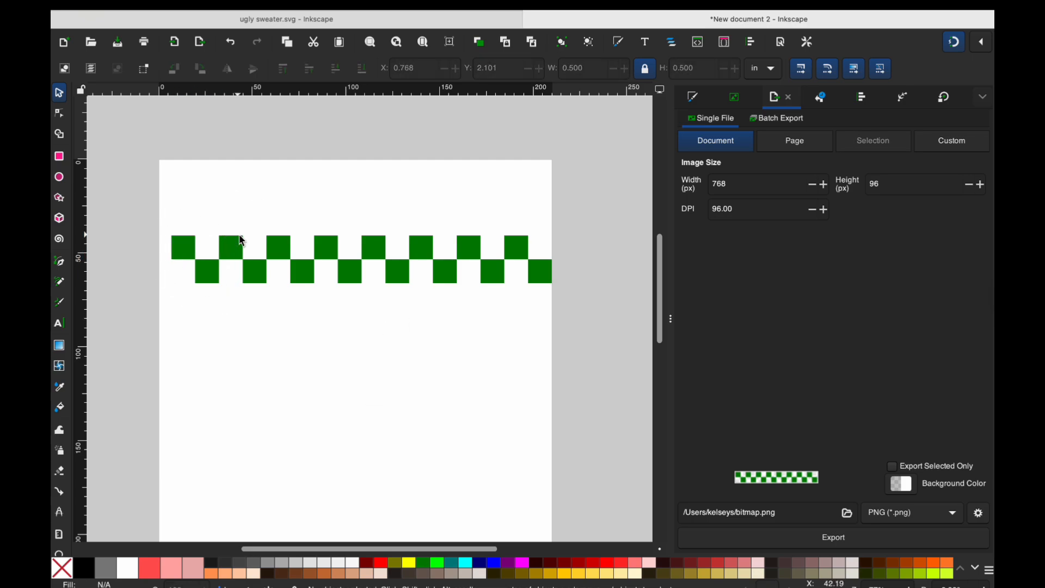
pyautogui.click(260, 281)
pyautogui.click(279, 253)
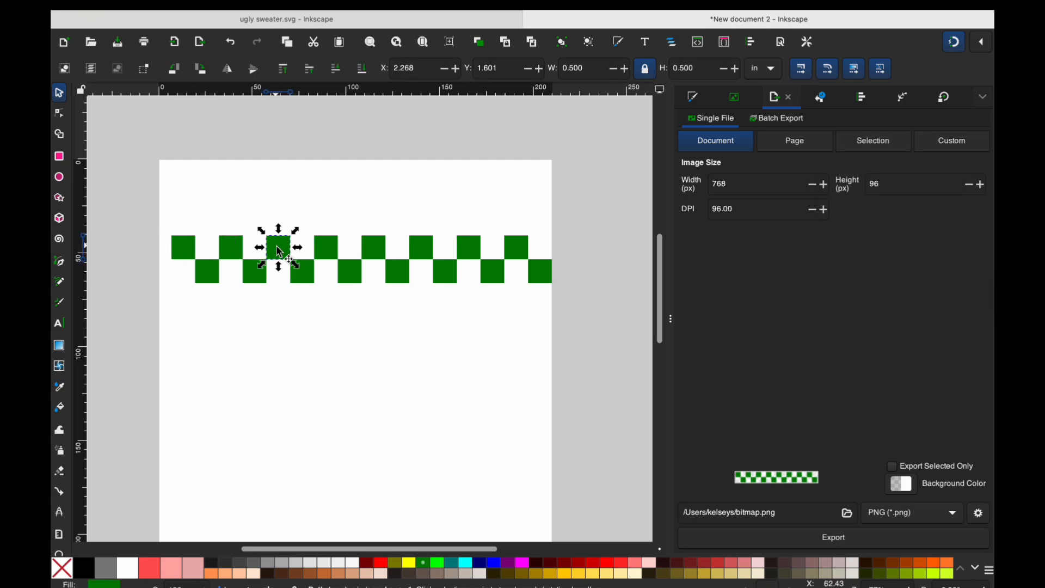
pyautogui.moveTo(288, 257); pyautogui.dragTo(312, 281)
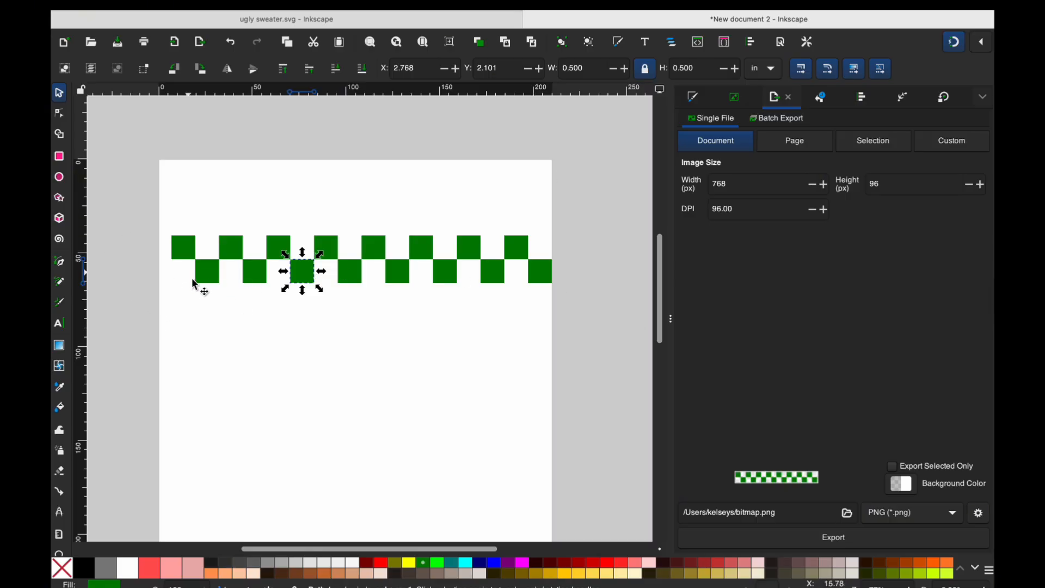
pyautogui.click(379, 339)
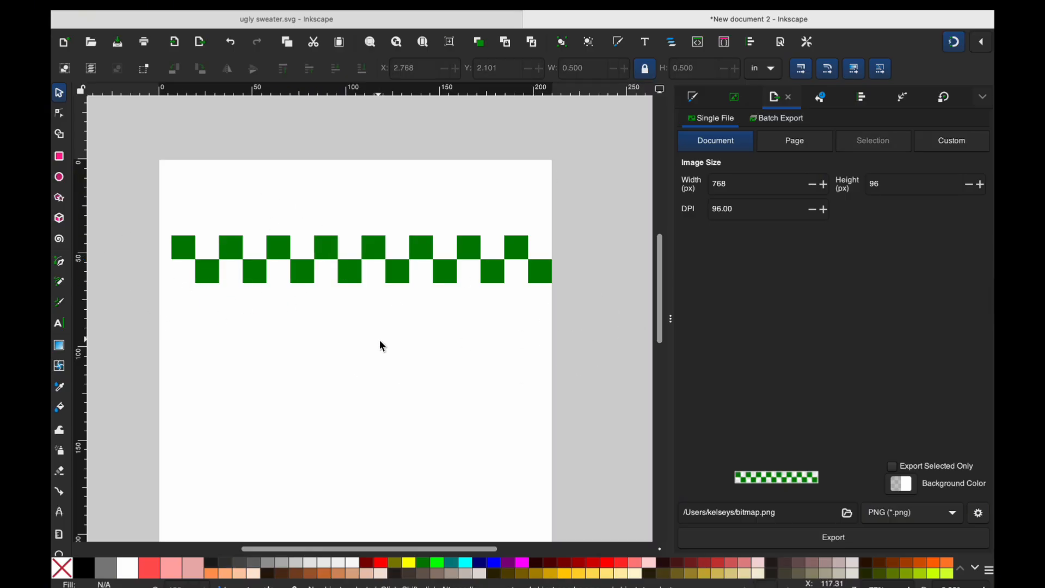
pyautogui.click(438, 271)
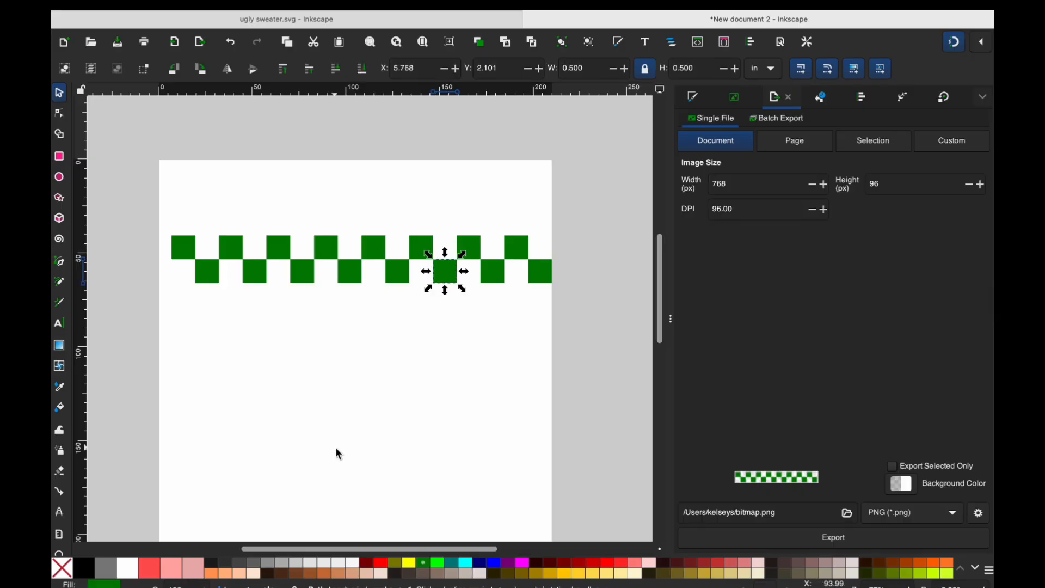
pyautogui.click(327, 429)
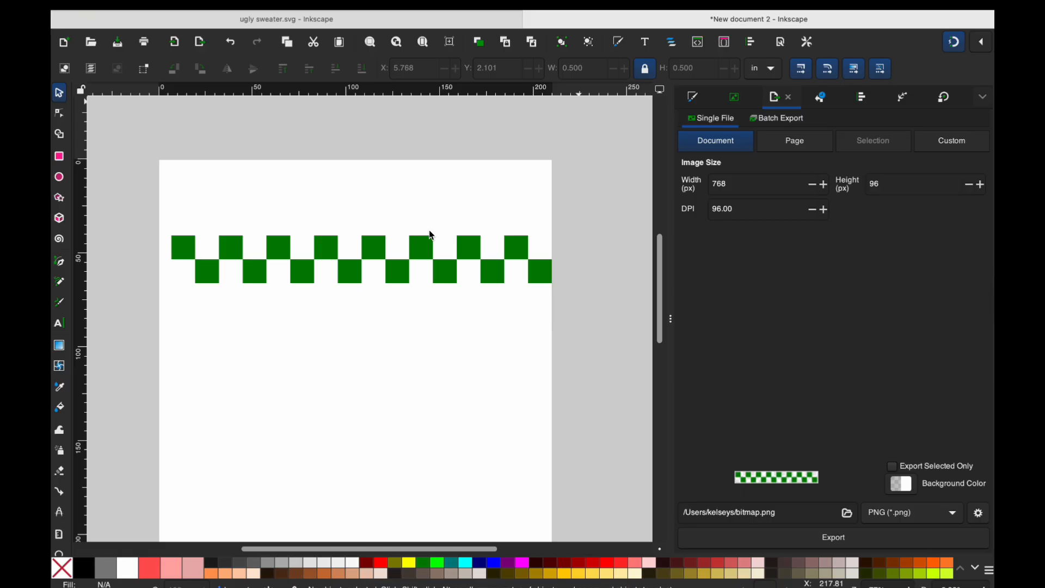
# Save the drawing as ugly sweater 2.svg and add the file to the canvas in Cricut Design Space.
pyautogui.press('super+shift+s')
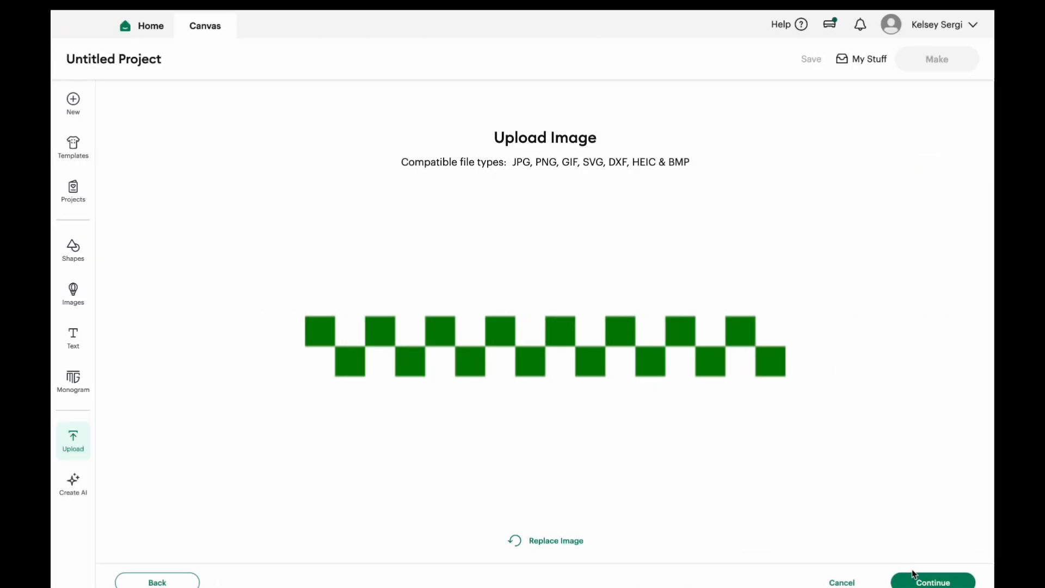
pyautogui.click(933, 582)
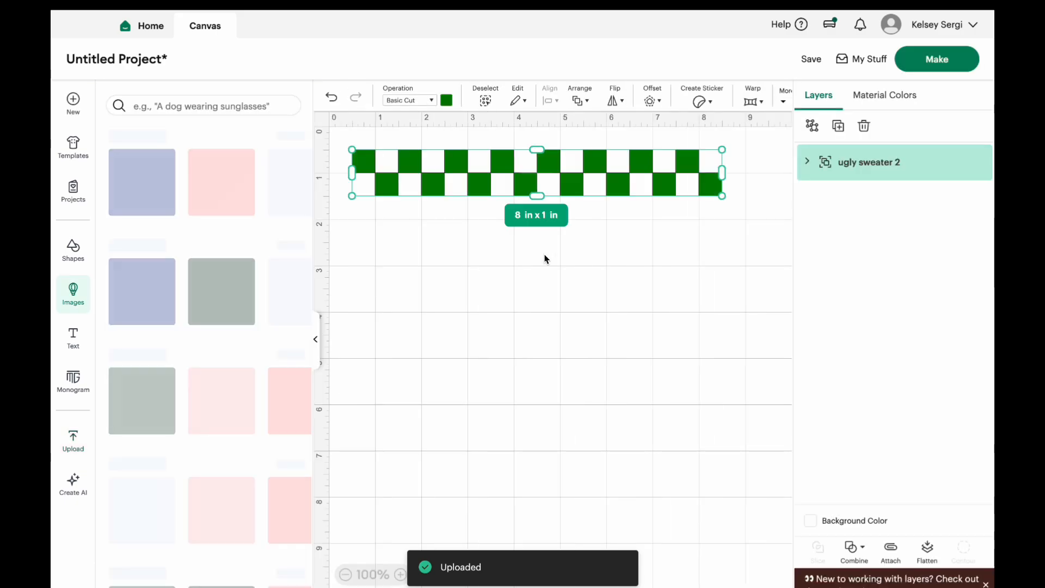
# Examine the uploaded band's layers, preview the layout of its pieces on the cutting mat and return to the canvas.
pyautogui.click(805, 162)
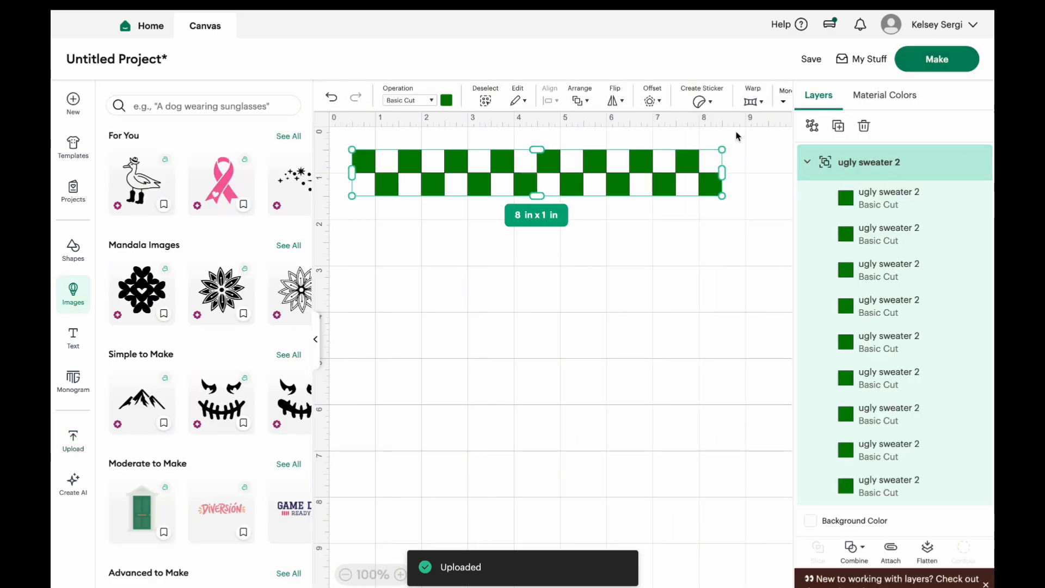
pyautogui.click(890, 65)
pyautogui.click(486, 354)
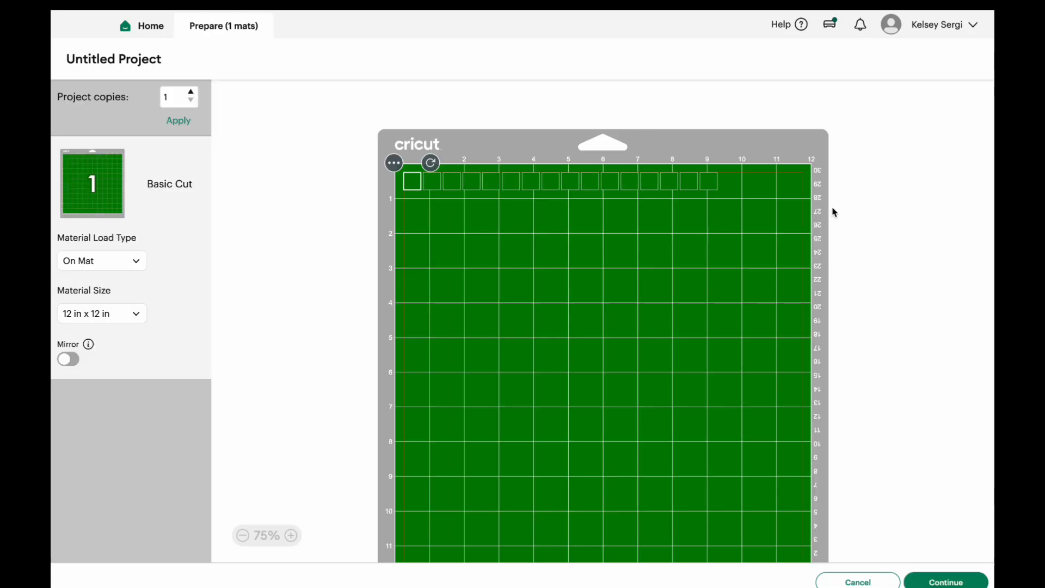
pyautogui.click(858, 581)
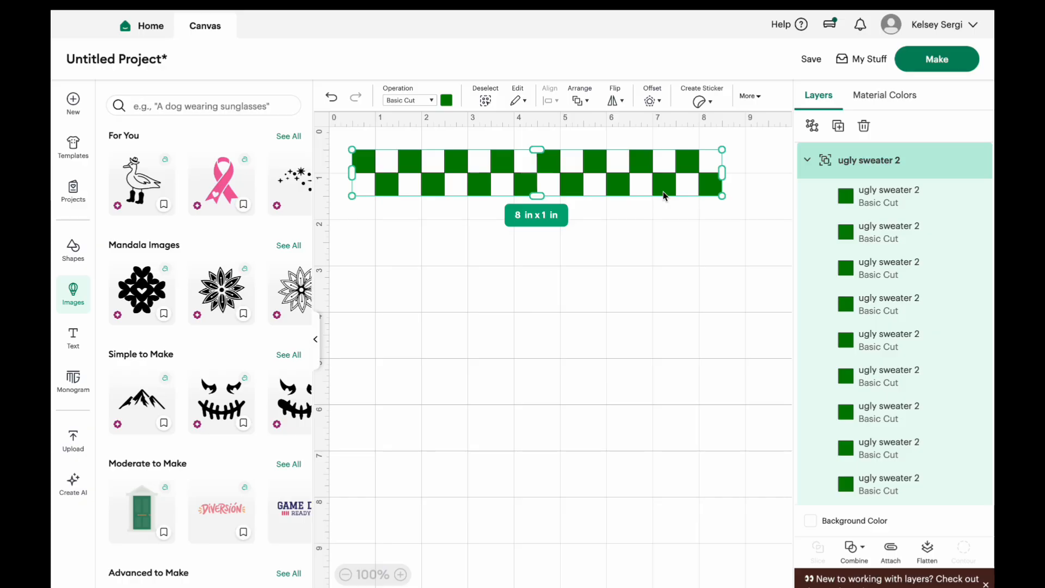
# Switch back to Inkscape, merge all the green squares into one path with Union and shift the merged band up slightly.
pyautogui.moveTo(401, 582)
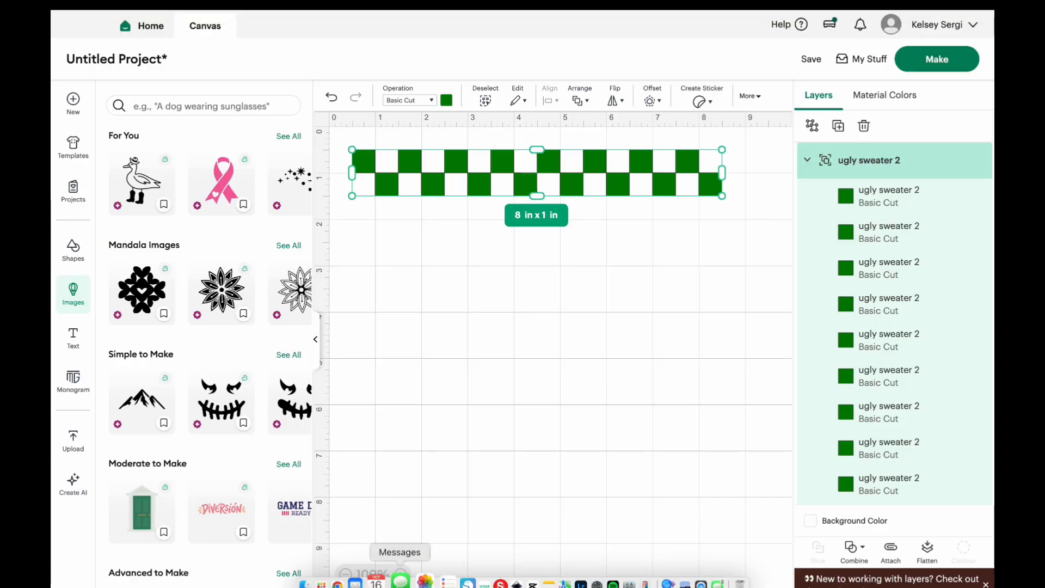
pyautogui.click(506, 582)
pyautogui.moveTo(570, 321); pyautogui.dragTo(87, 191)
pyautogui.moveTo(599, 309); pyautogui.dragTo(65, 166)
pyautogui.hscroll(7, 362, 266)
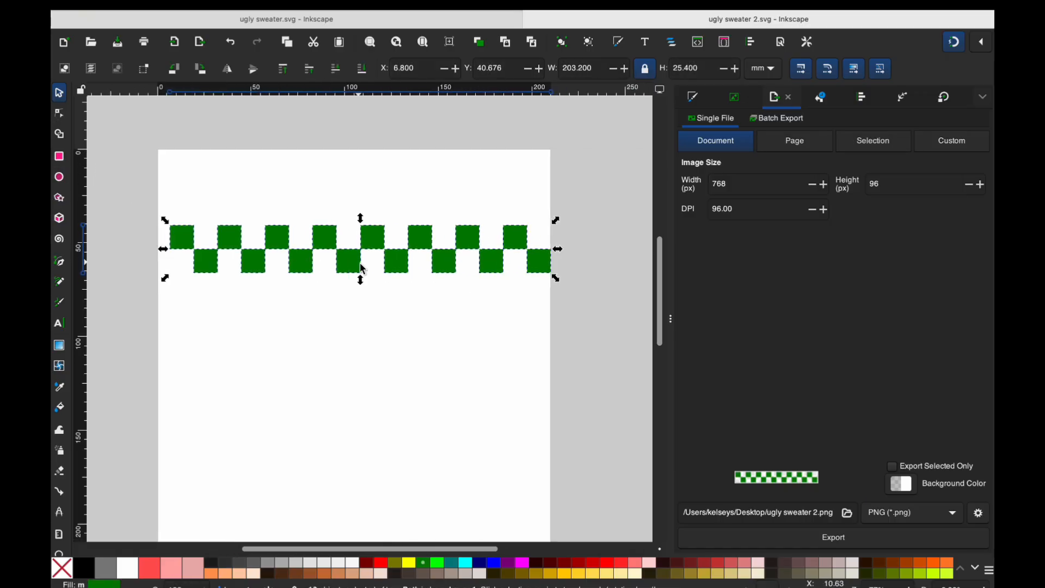
pyautogui.moveTo(348, 2)
pyautogui.click(293, 2)
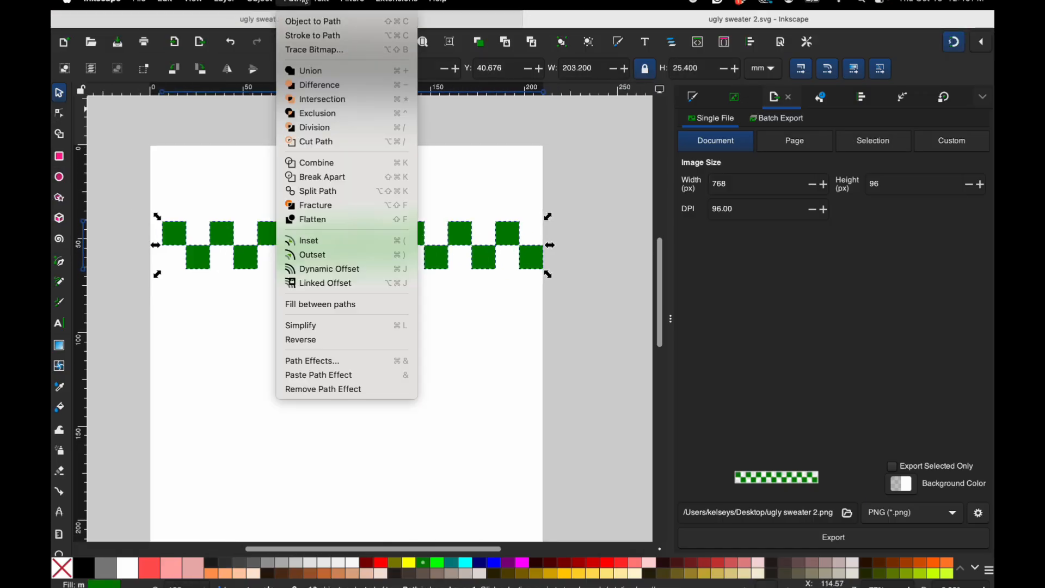
pyautogui.click(314, 71)
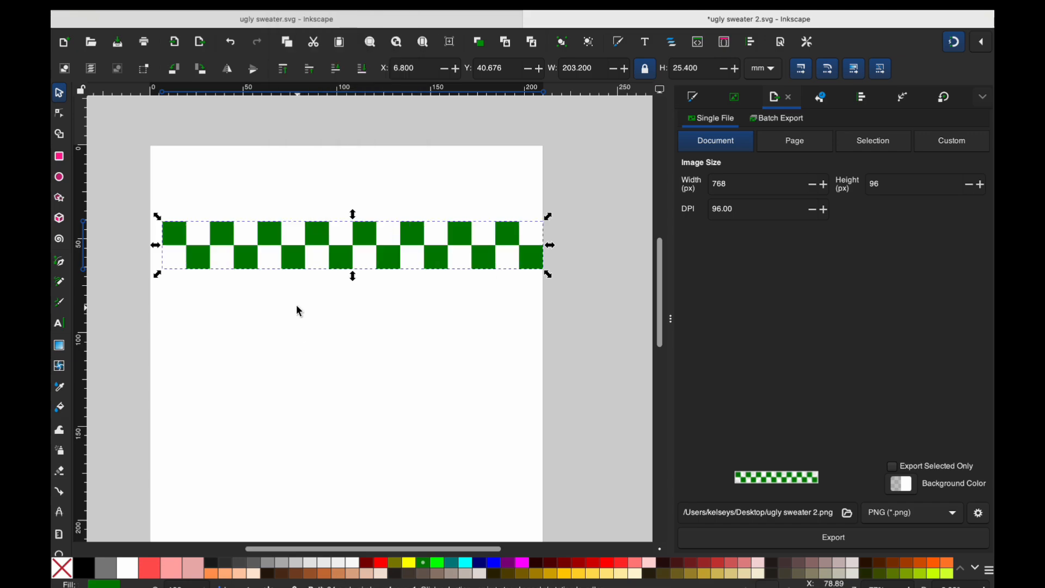
pyautogui.click(354, 255)
pyautogui.moveTo(337, 255); pyautogui.dragTo(343, 253)
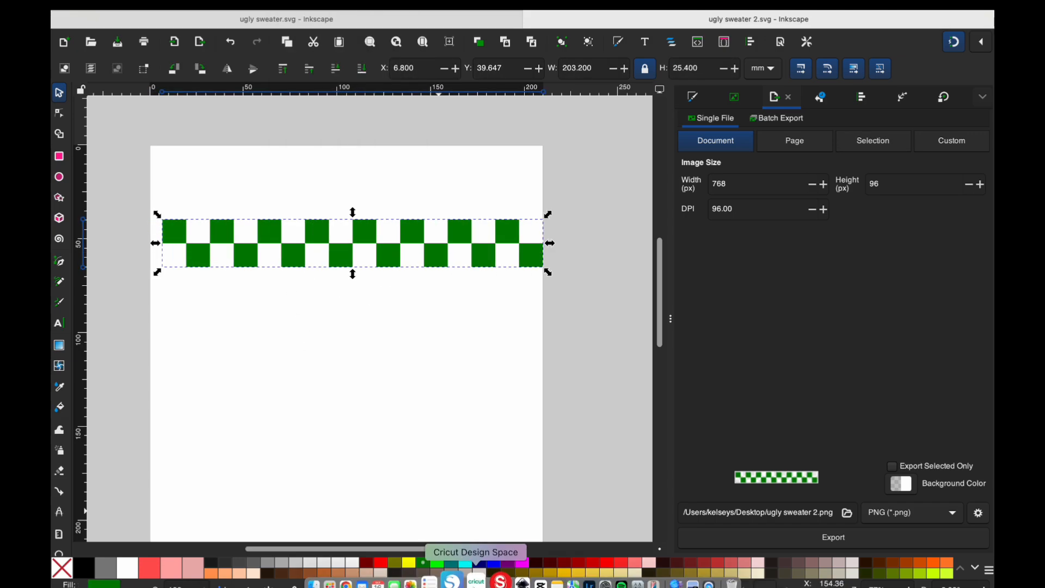
# Switch to Cricut Design Space and upload the updated ugly sweater 2.svg from the Desktop to the canvas.
pyautogui.click(466, 572)
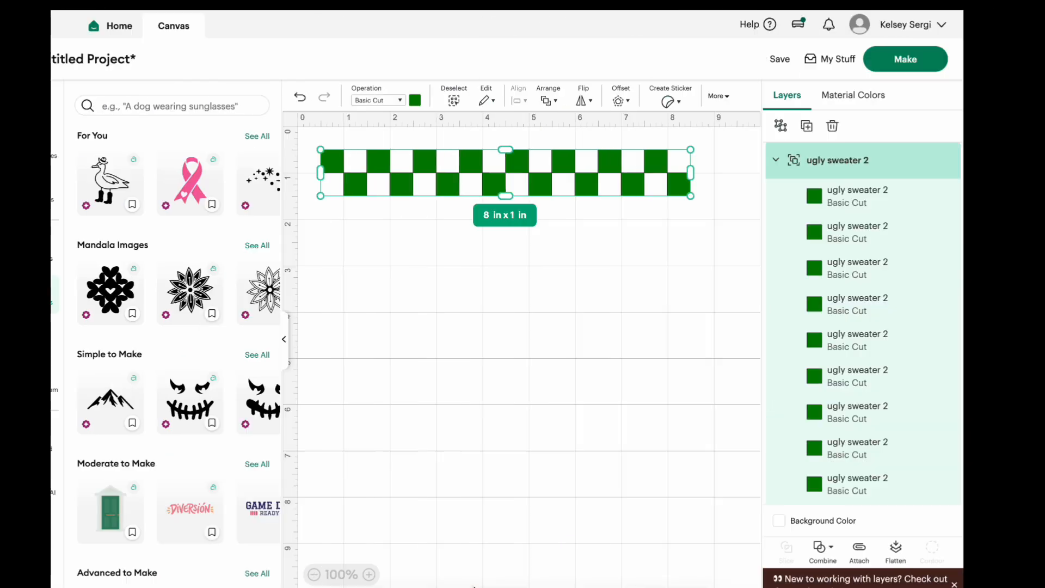
pyautogui.click(73, 463)
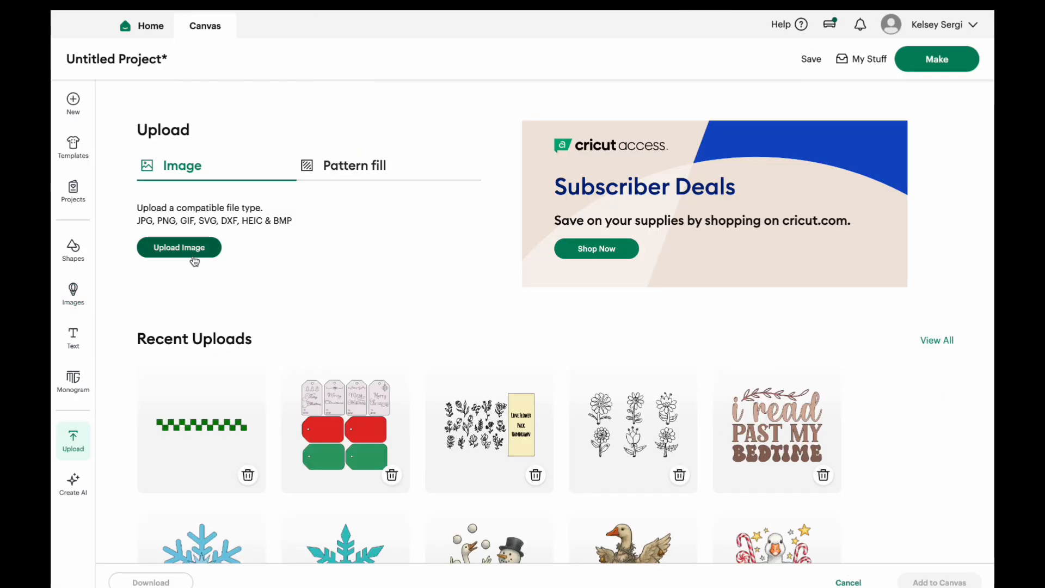
pyautogui.click(191, 247)
pyautogui.click(576, 384)
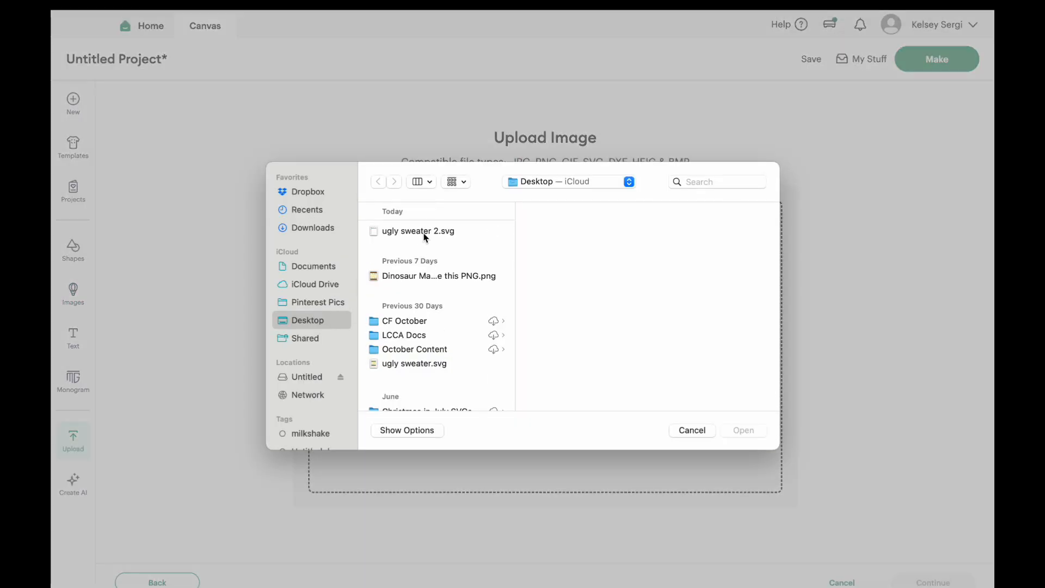
pyautogui.doubleClick(422, 232)
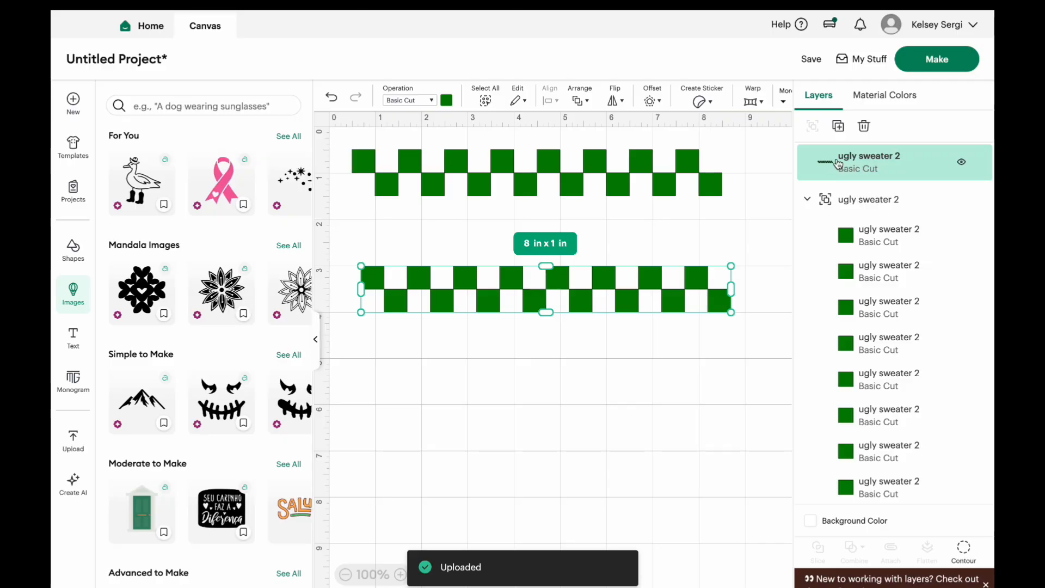
# Preview both bands on the cutting mat, compare the merged band with the loose squares and leave the preview.
pyautogui.click(950, 68)
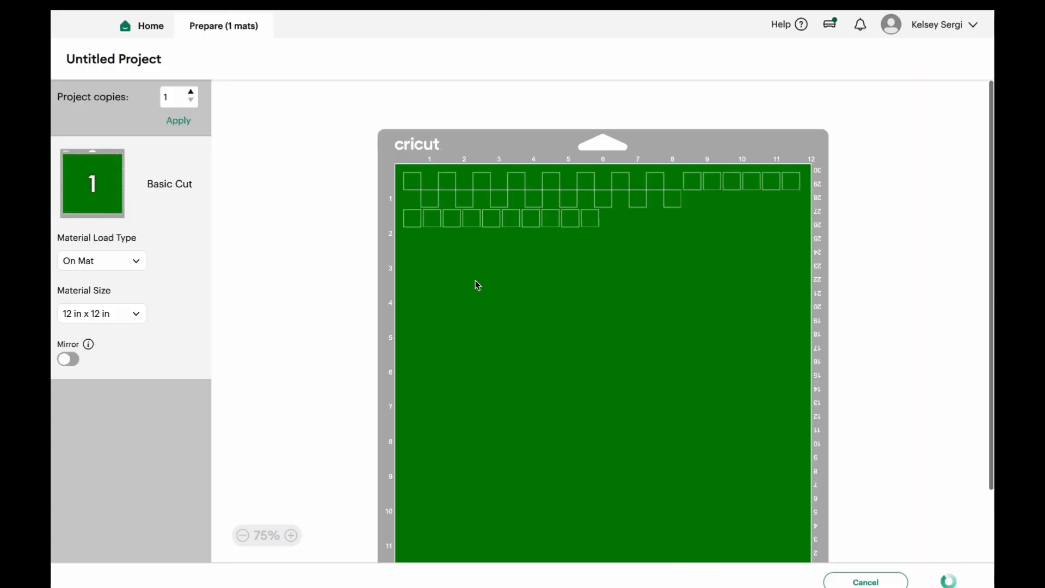
pyautogui.click(508, 197)
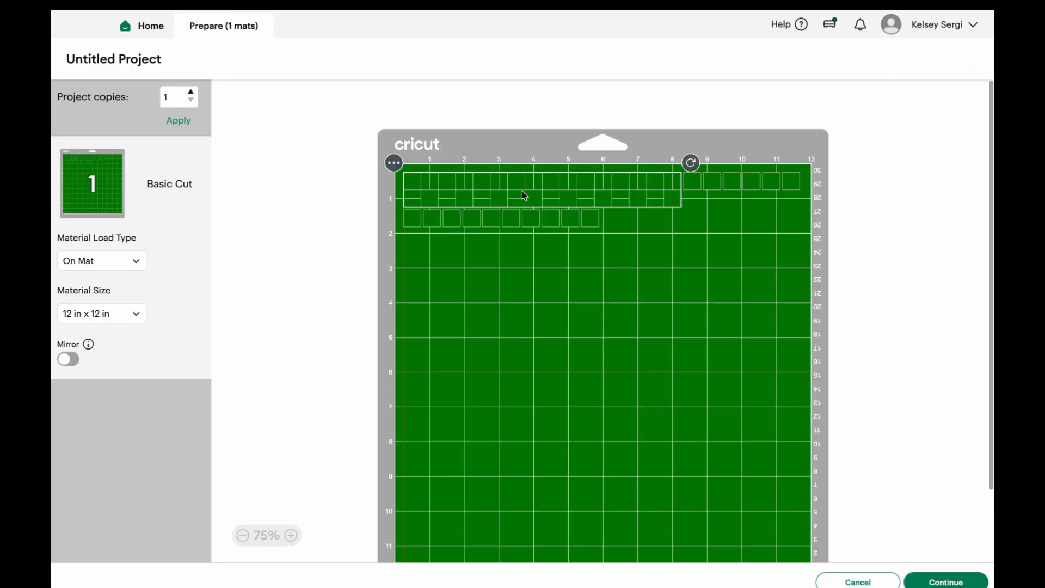
pyautogui.moveTo(542, 191)
pyautogui.mouseDown()
pyautogui.moveTo(528, 331)
pyautogui.moveTo(526, 194)
pyautogui.mouseUp()
pyautogui.click(699, 184)
pyautogui.moveTo(699, 184); pyautogui.dragTo(698, 245)
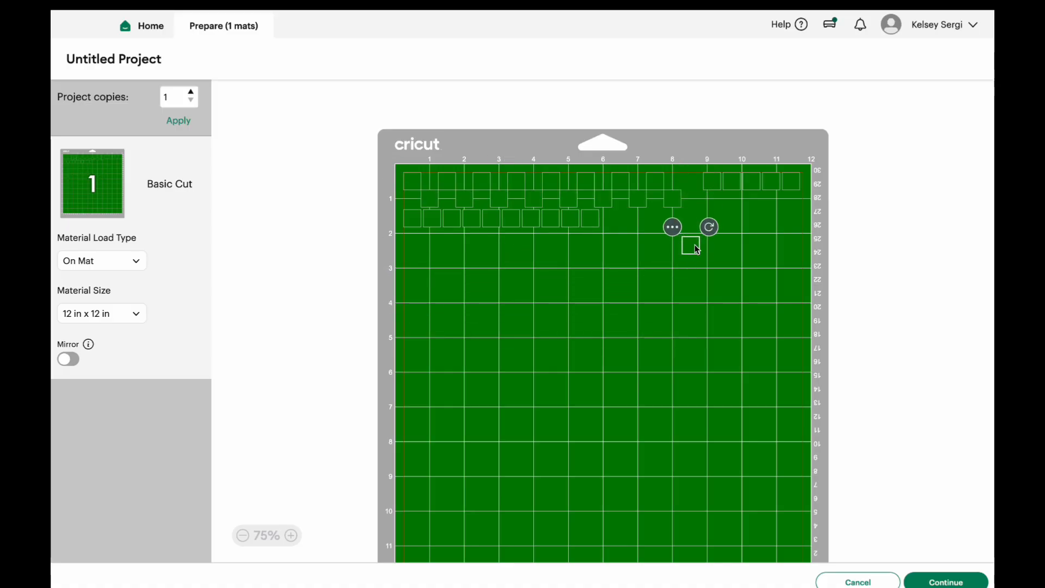
pyautogui.click(858, 582)
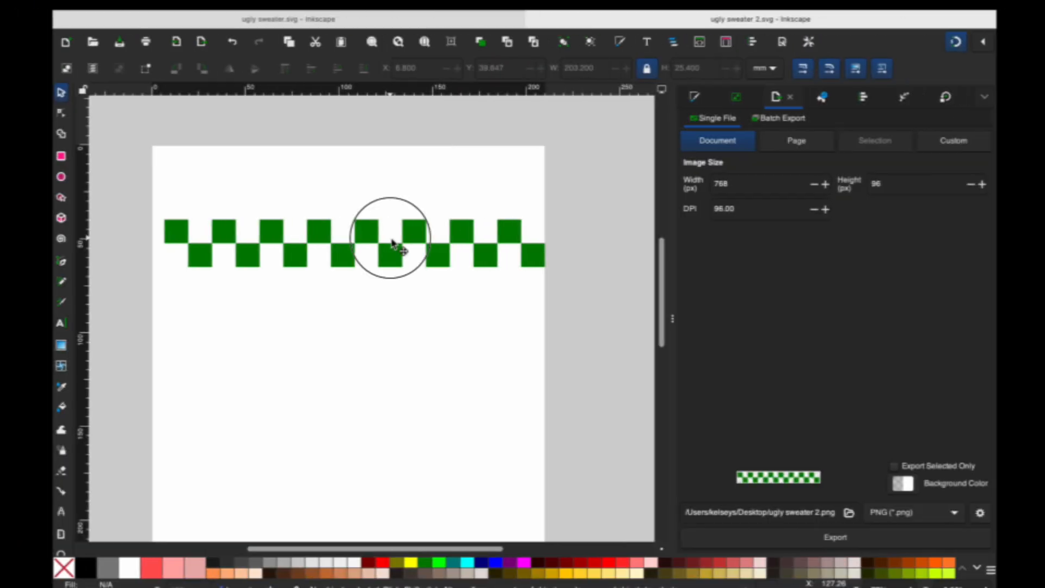
# Back in Inkscape, move the band up to about Y 30.7 mm, duplicate it below and fill the copy with red.
pyautogui.moveTo(390, 254)
pyautogui.mouseDown()
pyautogui.moveTo(380, 245)
pyautogui.moveTo(388, 238)
pyautogui.mouseUp()
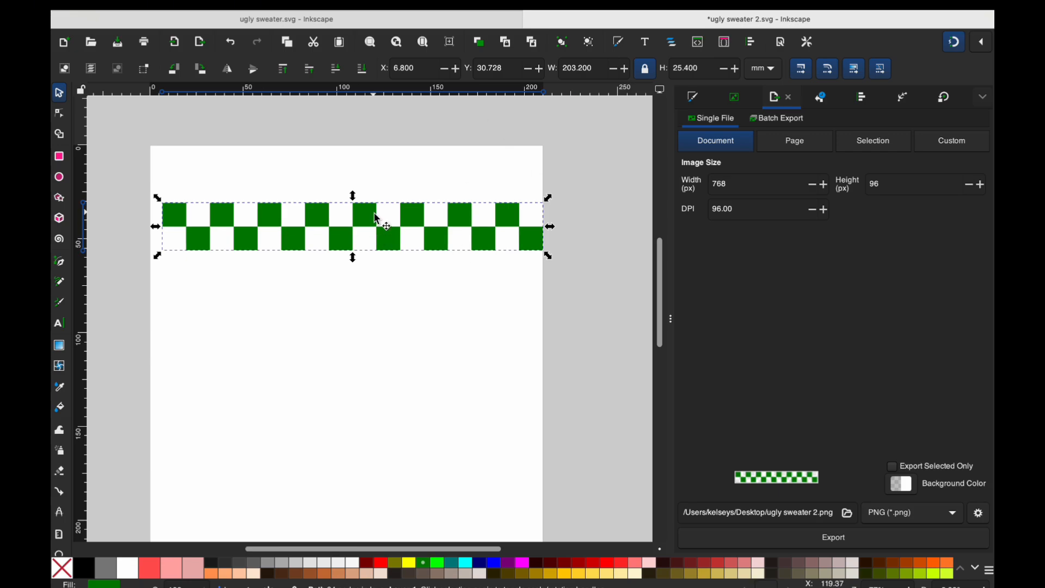
pyautogui.hotkey('ctrl', 'd')
pyautogui.moveTo(364, 231); pyautogui.dragTo(365, 315)
pyautogui.click(383, 564)
# Flip the red band horizontally and snap it into the gaps of the green band at X 6.8 mm, Y 30.728 mm.
pyautogui.moveTo(319, 309); pyautogui.dragTo(287, 223)
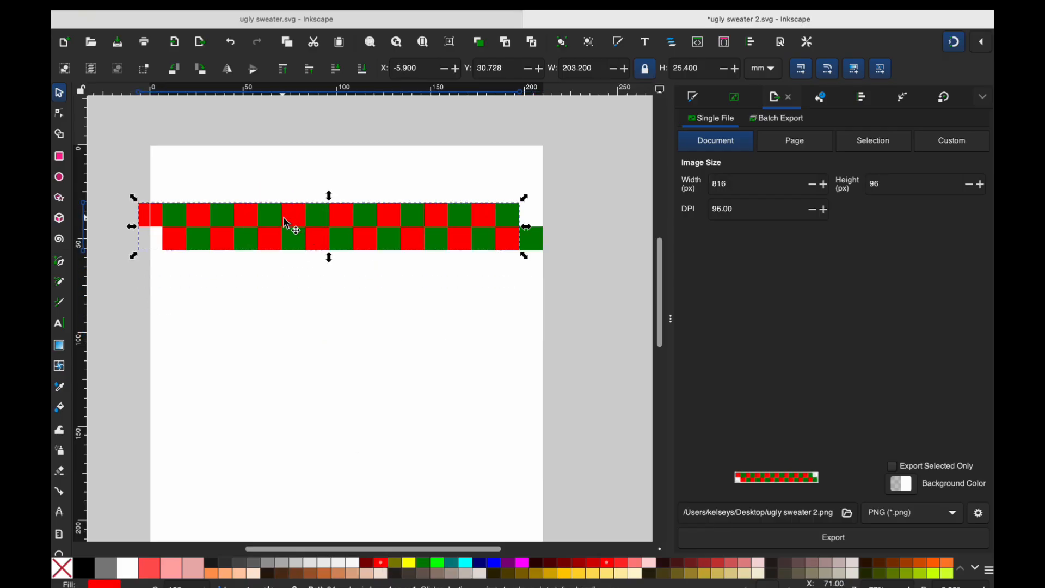
pyautogui.click(537, 218)
pyautogui.click(163, 219)
pyautogui.click(228, 71)
pyautogui.moveTo(229, 225); pyautogui.dragTo(254, 229)
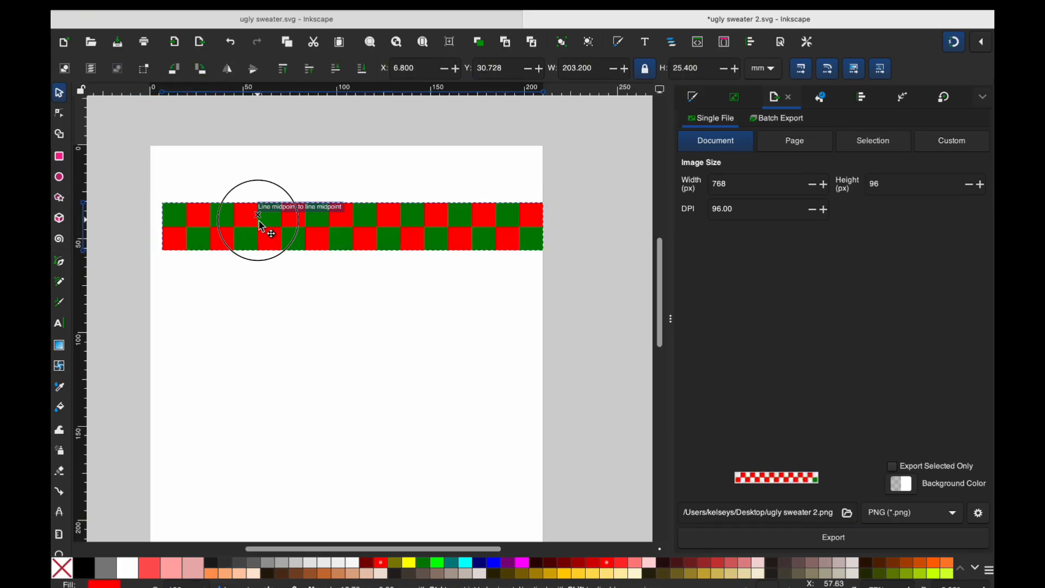
pyautogui.click(341, 365)
# Select the red and green bands together, duplicate them and place the copy lower on the page at about Y 190.9 mm.
pyautogui.moveTo(359, 213); pyautogui.dragTo(82, 174)
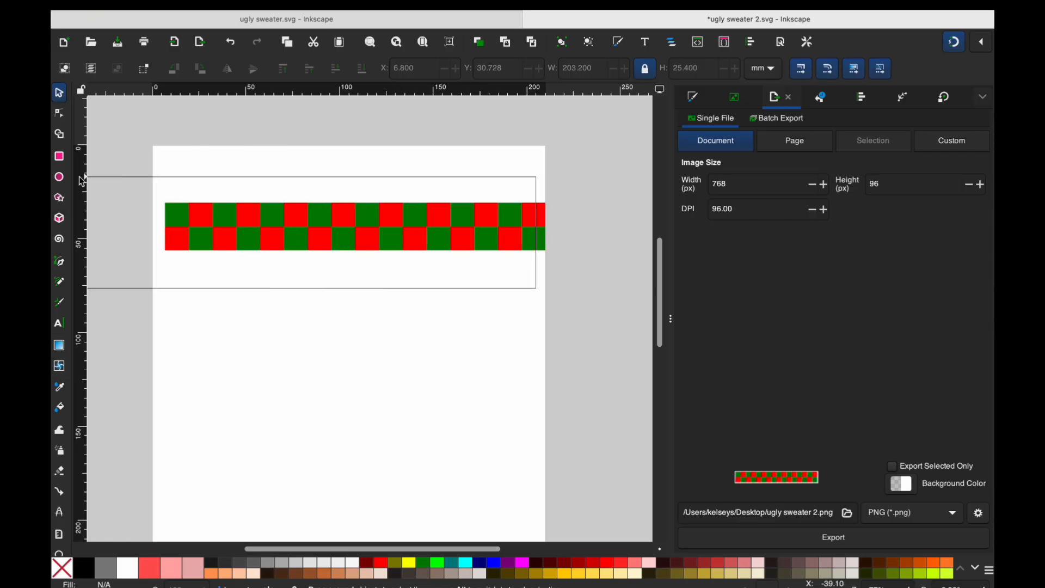
pyautogui.moveTo(577, 281); pyautogui.dragTo(140, 175)
pyautogui.moveTo(397, 221); pyautogui.dragTo(396, 224)
pyautogui.rightClick(392, 234)
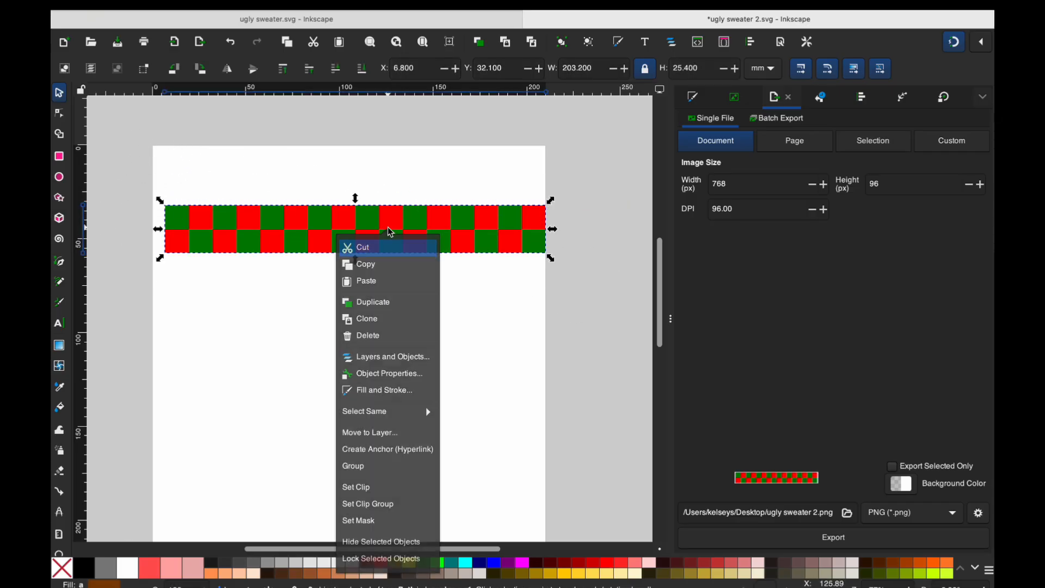
pyautogui.click(399, 304)
pyautogui.moveTo(397, 250); pyautogui.dragTo(399, 516)
pyautogui.moveTo(440, 363); pyautogui.dragTo(411, 425)
pyautogui.scroll(3, 440, 391)
pyautogui.hscroll(2, 440, 391)
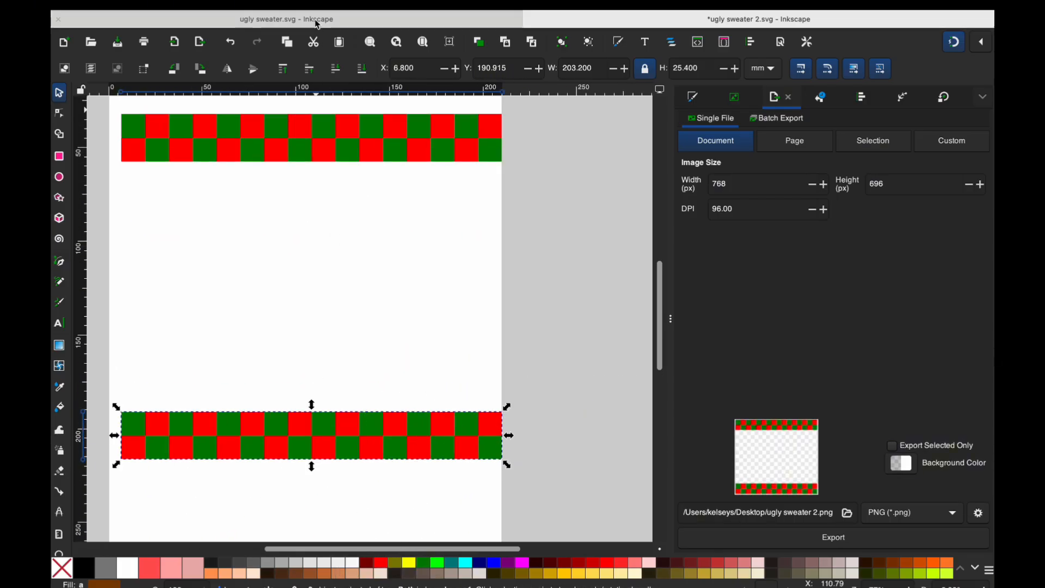
# Flip the lower checkered band vertically so its colours alternate opposite to the upper band, and deselect it.
pyautogui.click(252, 73)
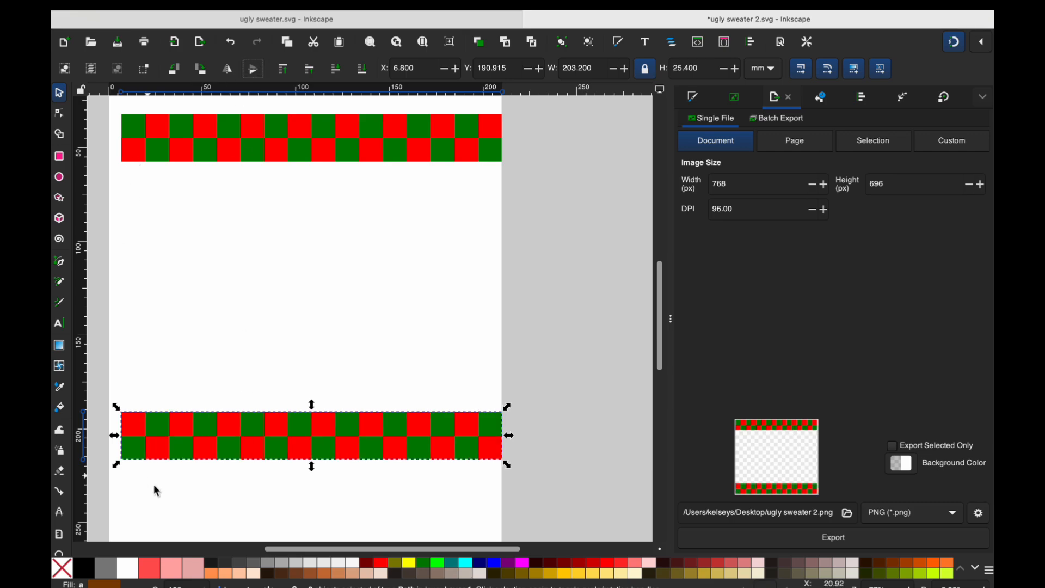
pyautogui.hscroll(-2, 353, 319)
pyautogui.scroll(-1, 353, 319)
pyautogui.click(375, 484)
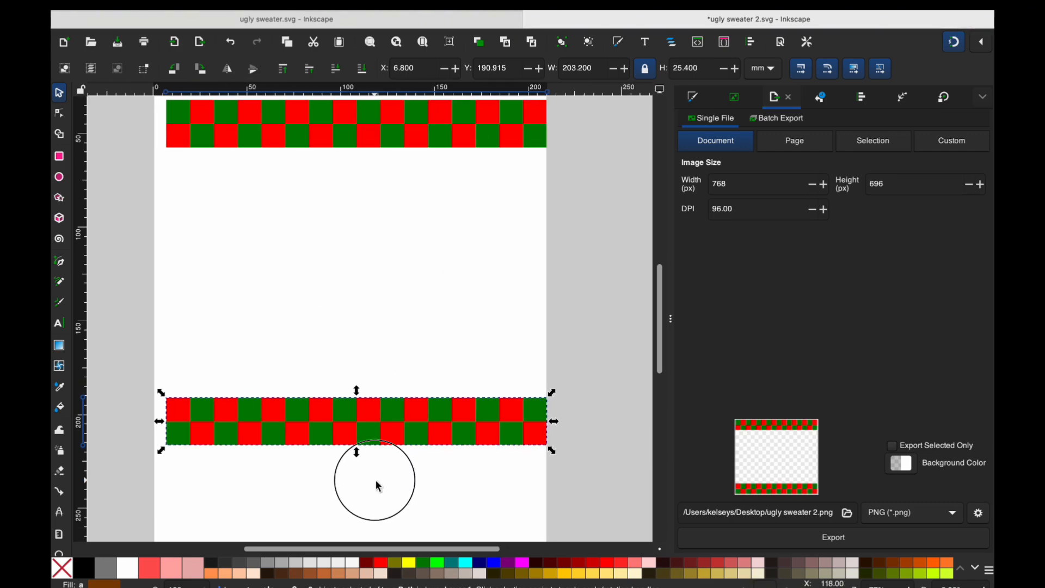
pyautogui.click(372, 421)
pyautogui.keyDown('shift'); pyautogui.click(475, 135); pyautogui.keyUp('shift')
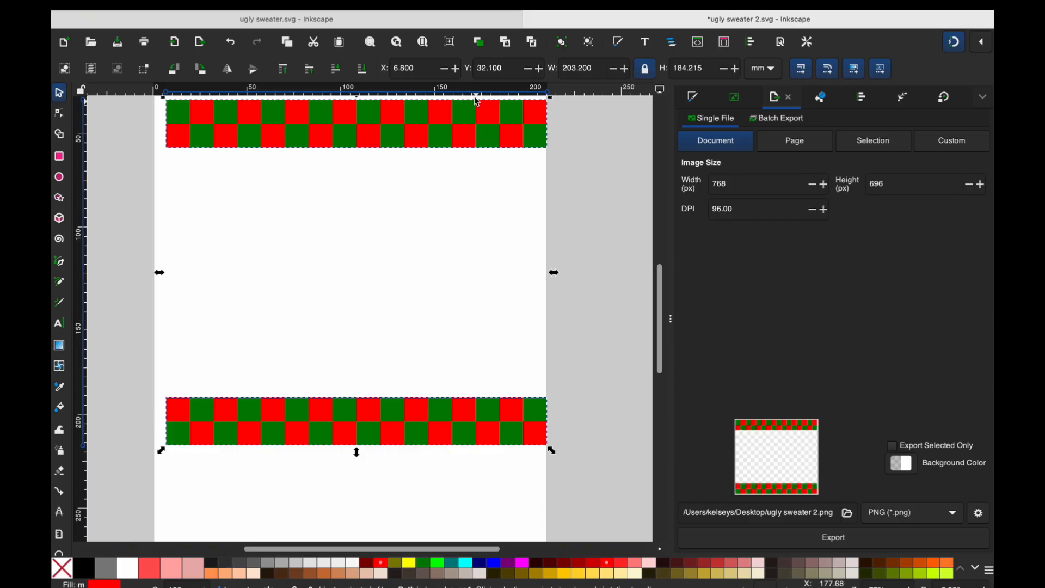
pyautogui.click(400, 151)
pyautogui.press('n')
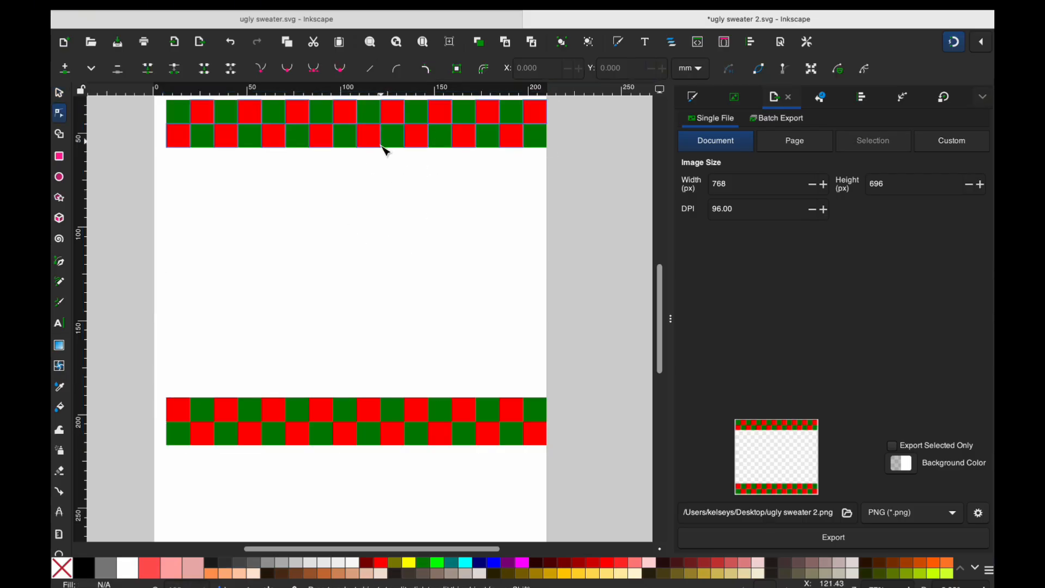
pyautogui.press('s')
# Select the green pieces of the upper and lower bands, group them and test-move the group, undoing the moves.
pyautogui.moveTo(393, 147); pyautogui.dragTo(394, 171)
pyautogui.hotkey('ctrl', 'z')
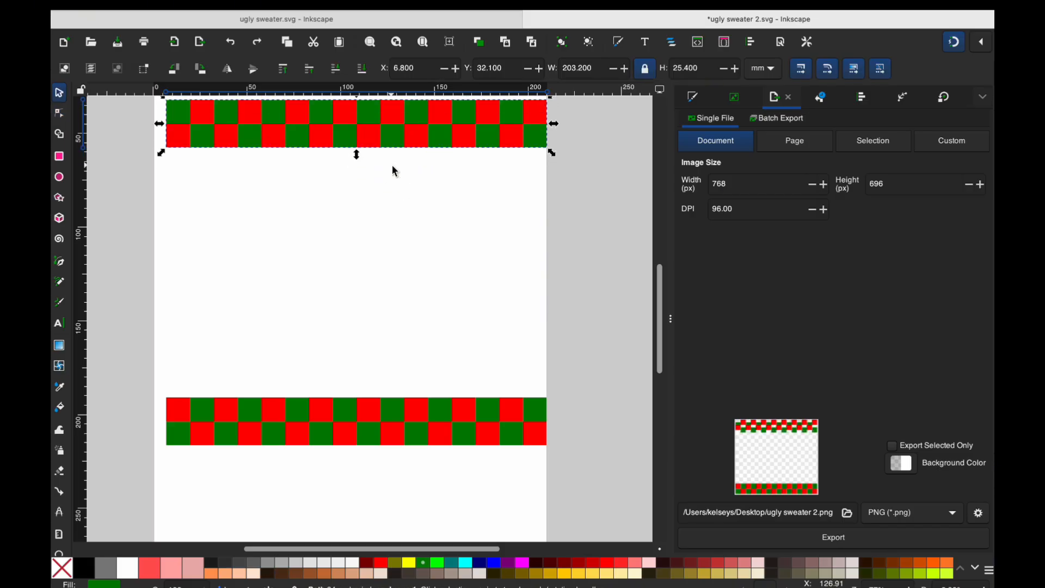
pyautogui.keyDown('shift'); pyautogui.click(391, 416); pyautogui.keyUp('shift')
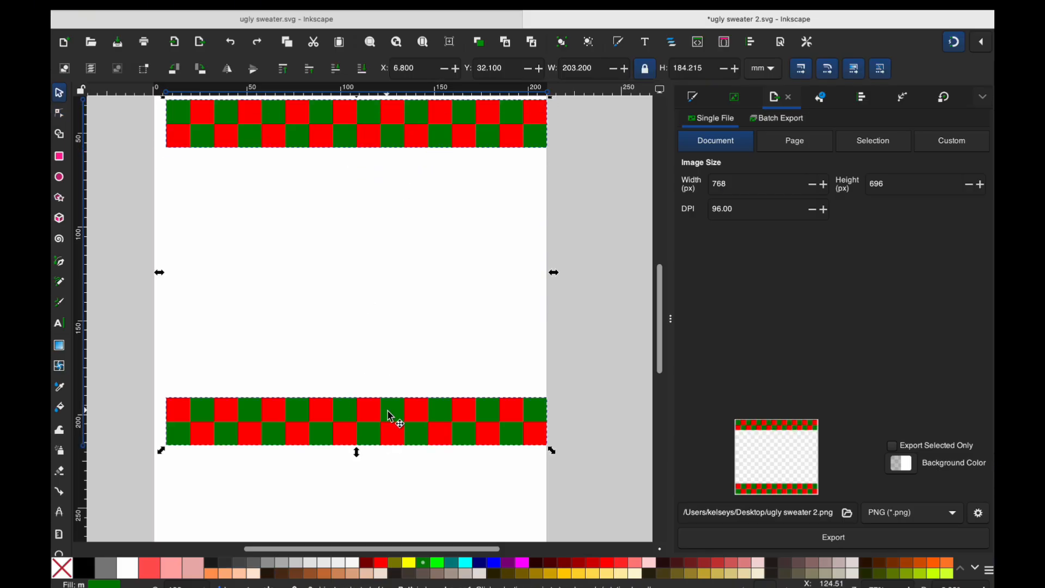
pyautogui.rightClick(391, 416)
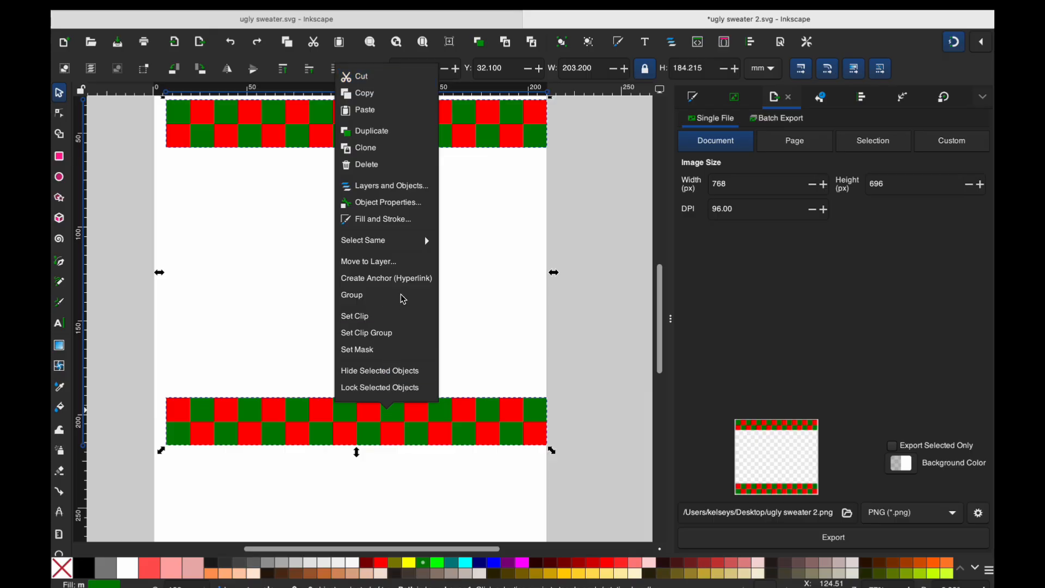
pyautogui.click(355, 300)
pyautogui.moveTo(348, 411); pyautogui.dragTo(577, 295)
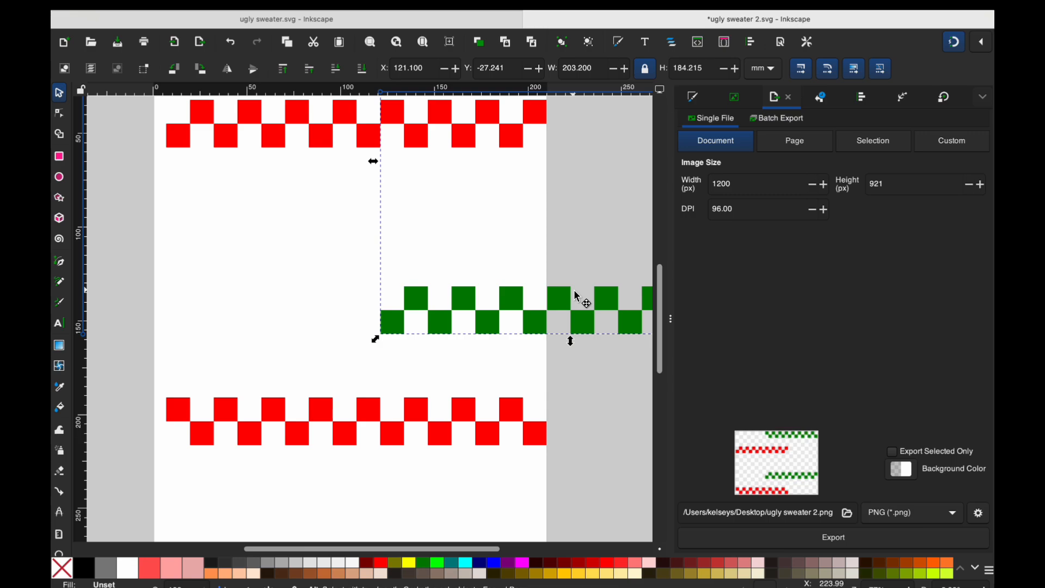
pyautogui.hotkey('ctrl', 'z')
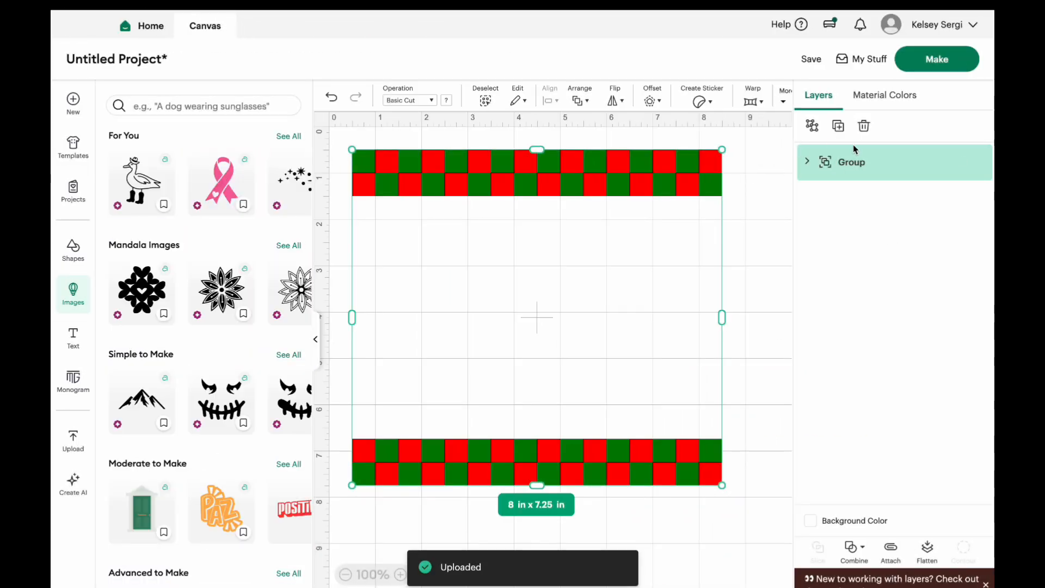
# In Cricut Design Space, ungroup the uploaded design, expand the green group and select its two bands one at a time.
pyautogui.click(812, 126)
pyautogui.click(809, 201)
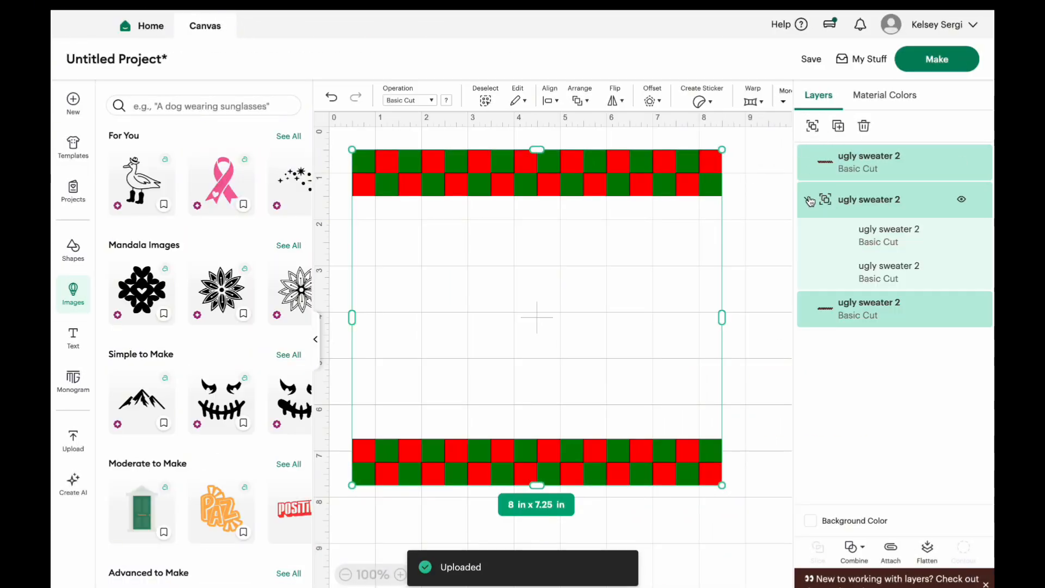
pyautogui.click(872, 204)
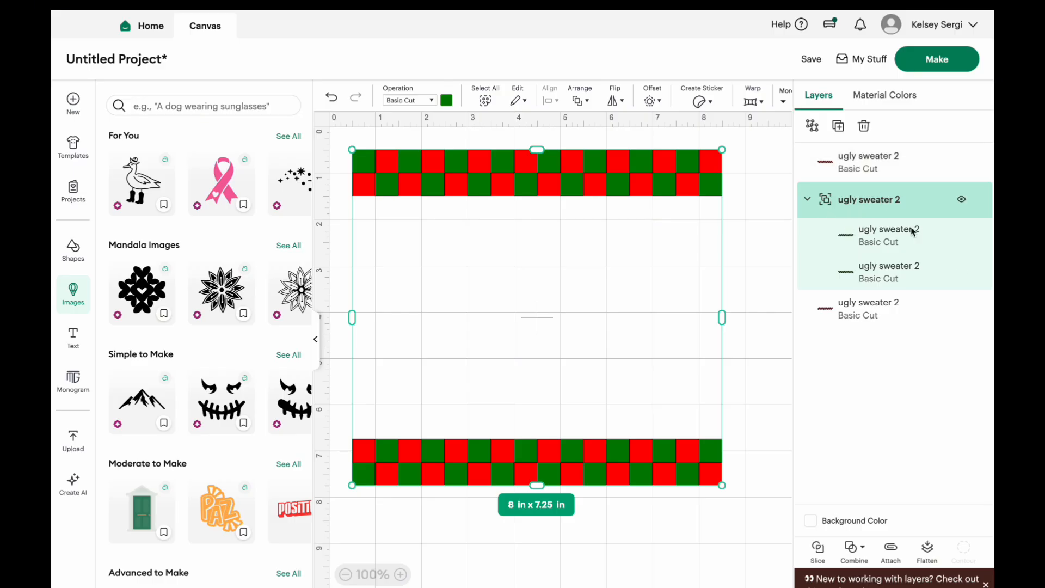
pyautogui.click(856, 235)
pyautogui.click(859, 274)
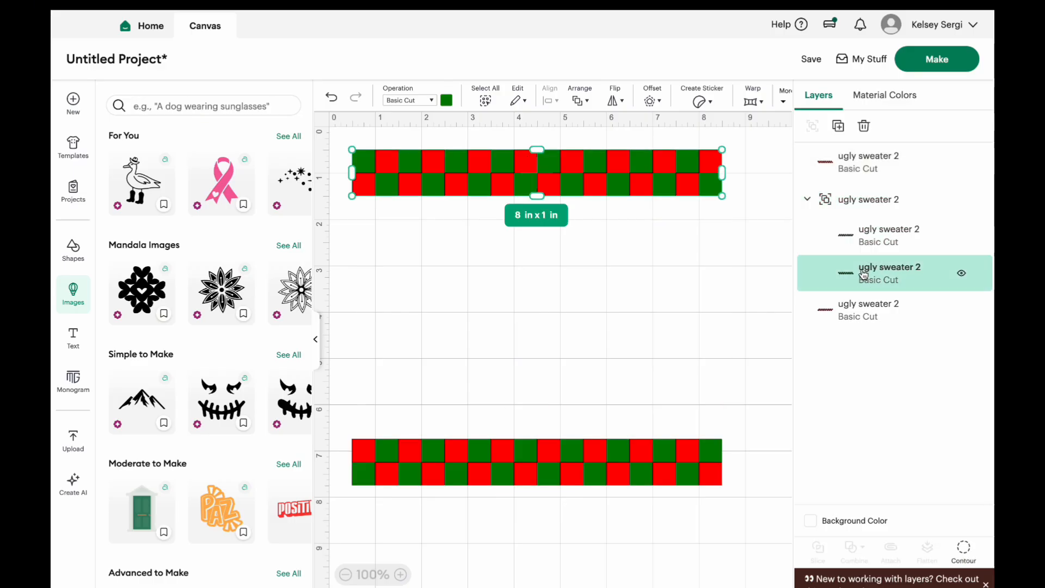
pyautogui.click(856, 239)
# Select the two ungrouped red band layers one at a time to compare them with the green group.
pyautogui.click(851, 164)
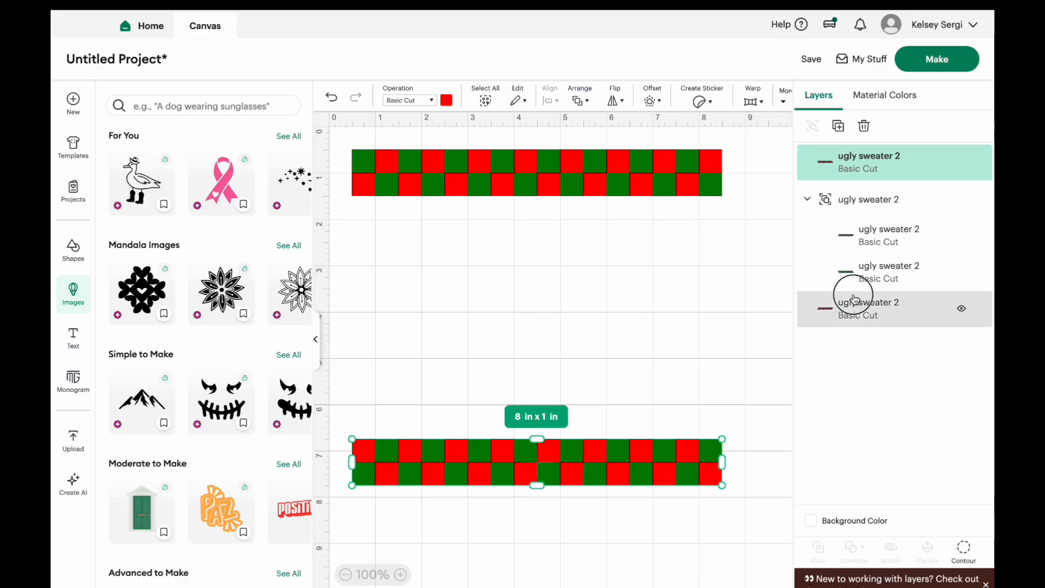
pyautogui.click(849, 306)
pyautogui.click(866, 169)
pyautogui.click(845, 313)
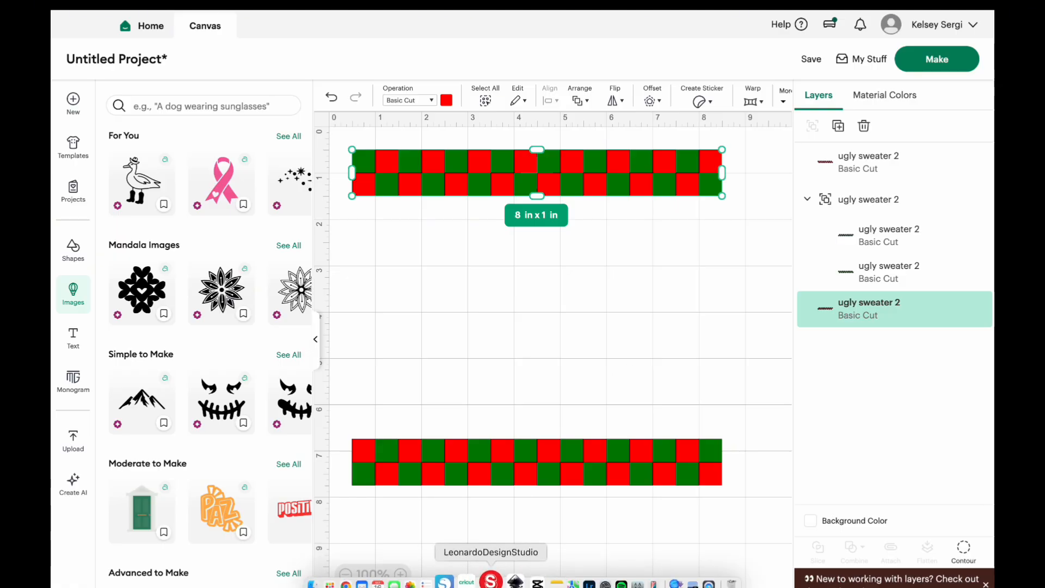
# Back in Inkscape, ungroup the two green bands, test-move the lower green one and undo that move.
pyautogui.click(515, 581)
pyautogui.click(368, 338)
pyautogui.scroll(-1, 367, 337)
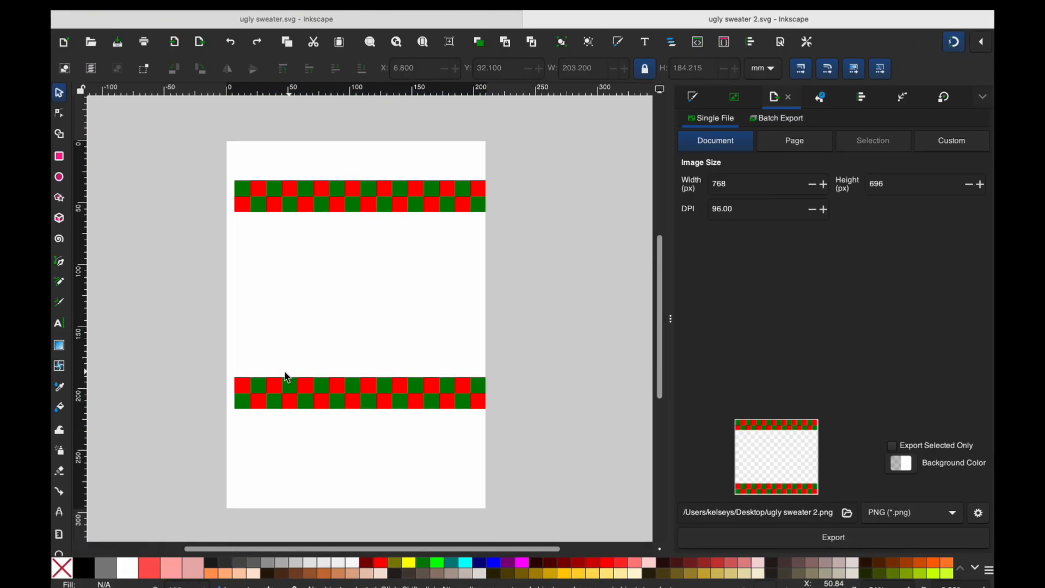
pyautogui.click(275, 210)
pyautogui.rightClick(302, 212)
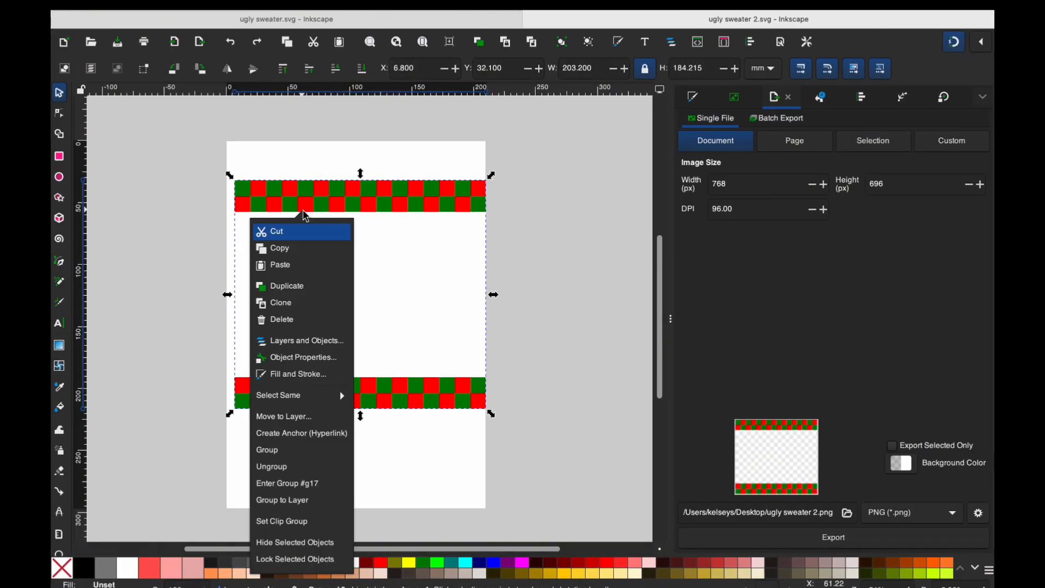
pyautogui.click(289, 467)
pyautogui.click(430, 453)
pyautogui.moveTo(400, 412); pyautogui.dragTo(399, 435)
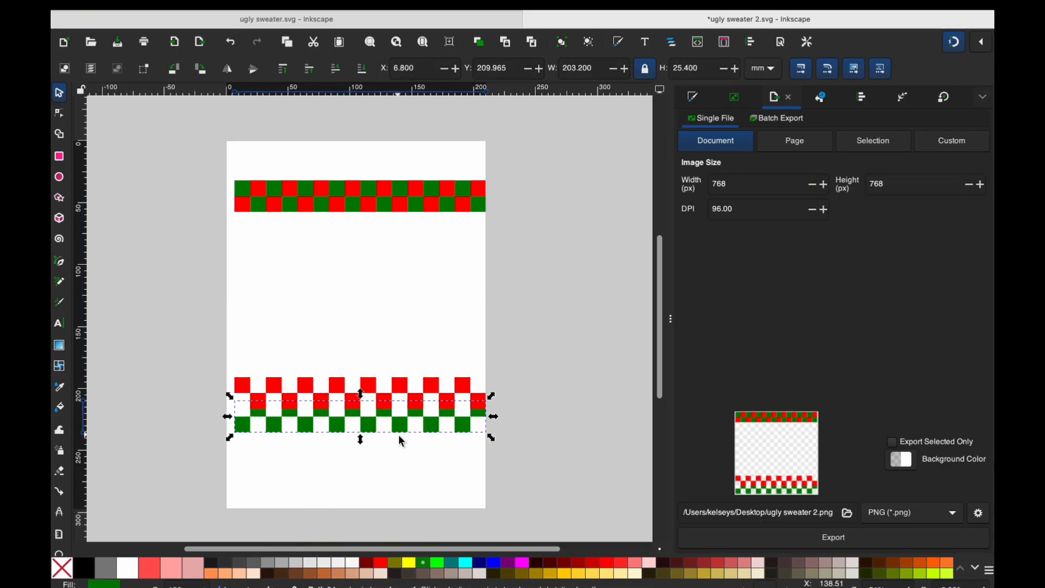
pyautogui.hotkey('ctrl', 'z')
# Select all pieces of both checkered bands and centre them horizontally relative to the page.
pyautogui.moveTo(497, 450); pyautogui.dragTo(173, 108)
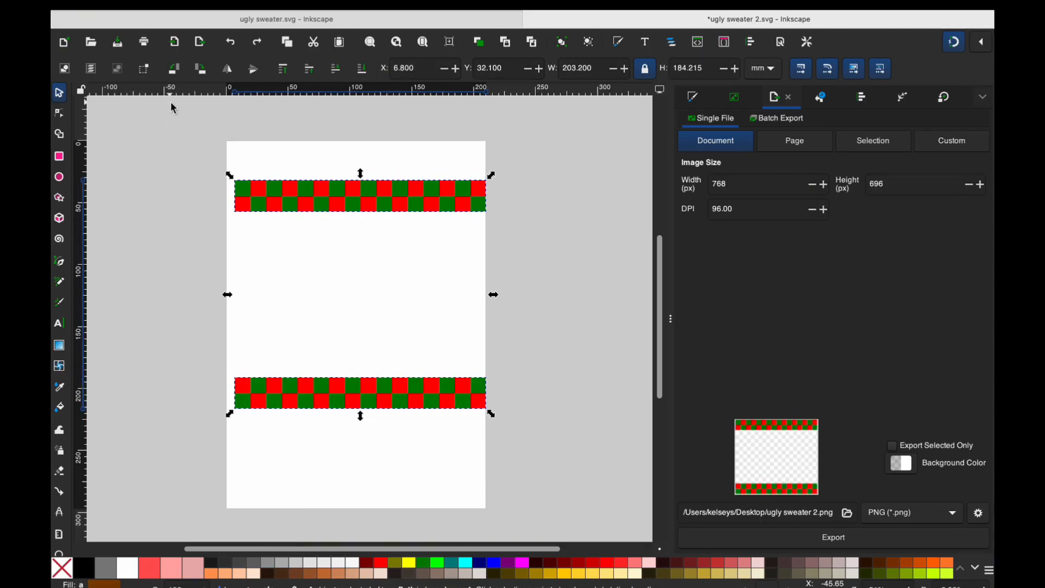
pyautogui.moveTo(512, 421); pyautogui.dragTo(94, 115)
pyautogui.moveTo(209, 1)
pyautogui.click(277, 2)
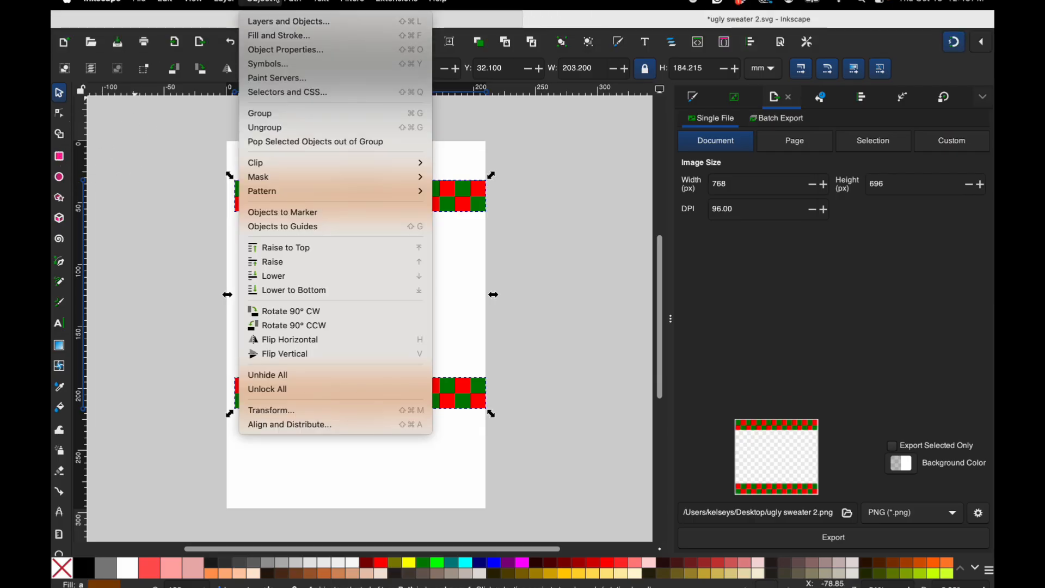
pyautogui.click(275, 425)
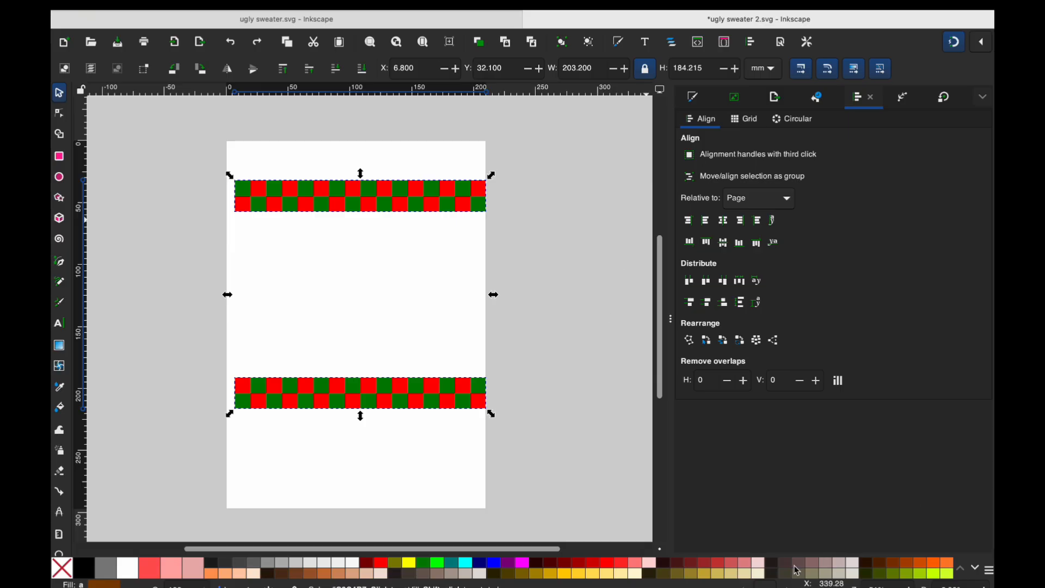
pyautogui.click(723, 222)
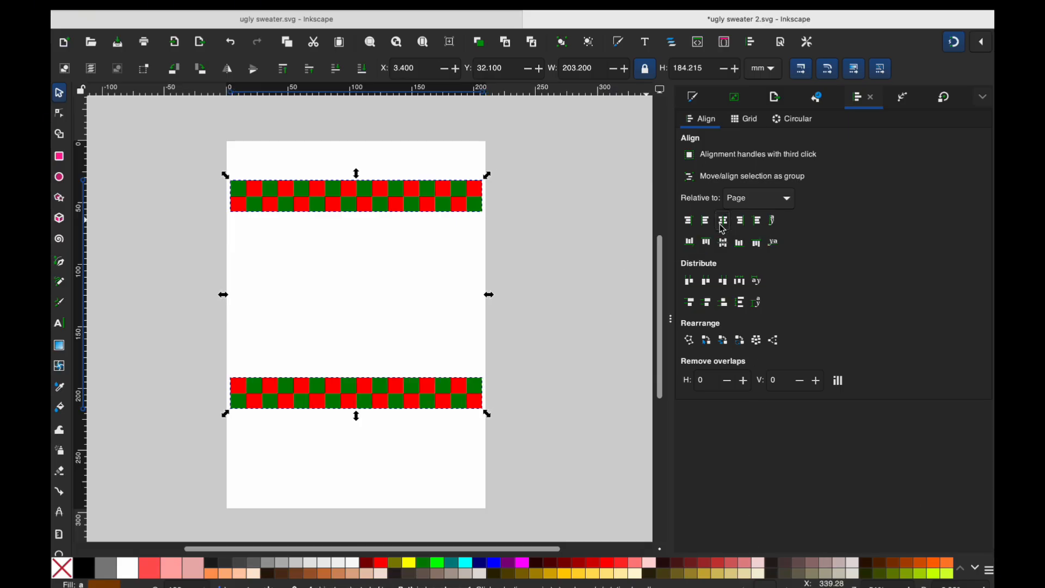
pyautogui.click(335, 315)
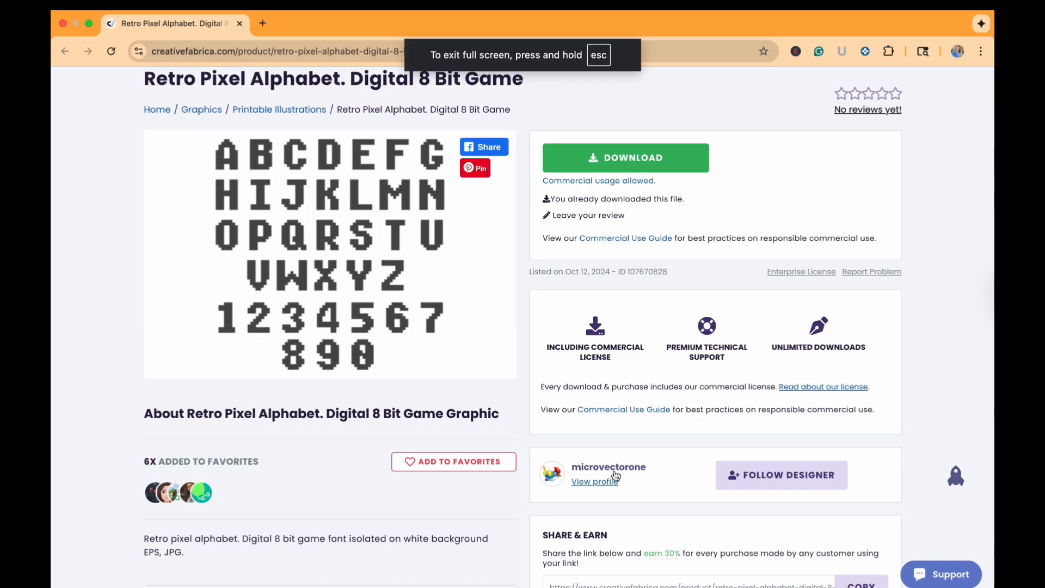
# Look over the Retro Pixel Alphabet product page on Creative Fabrica in the browser.
pyautogui.scroll(-2, 599, 446)
pyautogui.scroll(2, 600, 445)
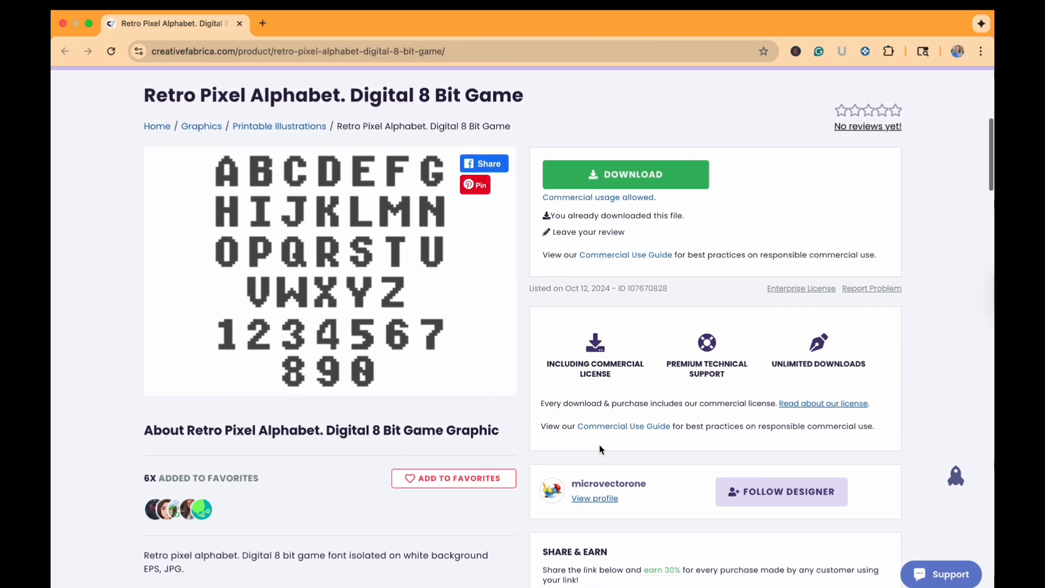
pyautogui.scroll(-2, 599, 445)
pyautogui.scroll(-4, 599, 446)
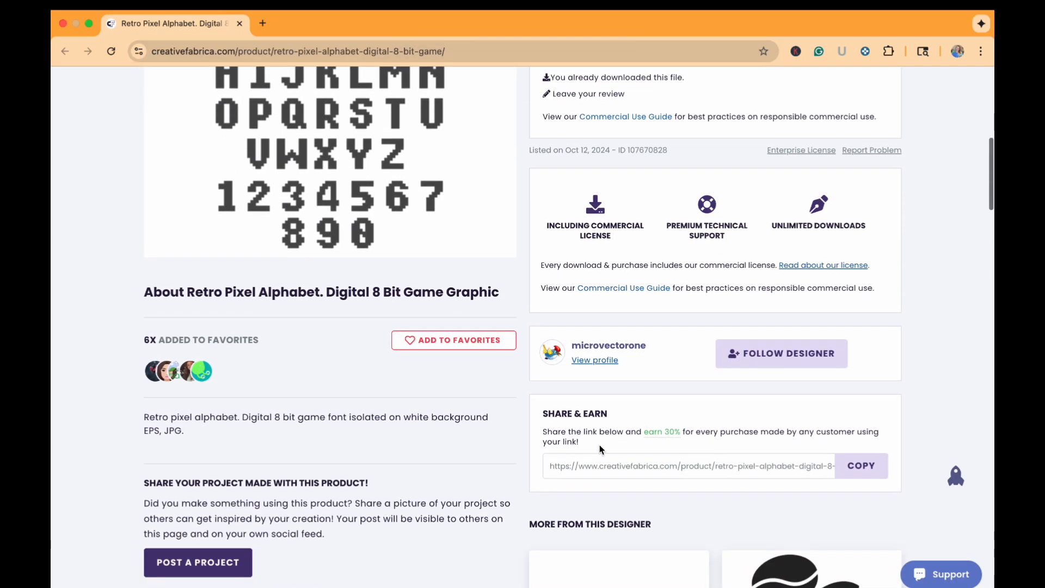
pyautogui.scroll(1, 599, 445)
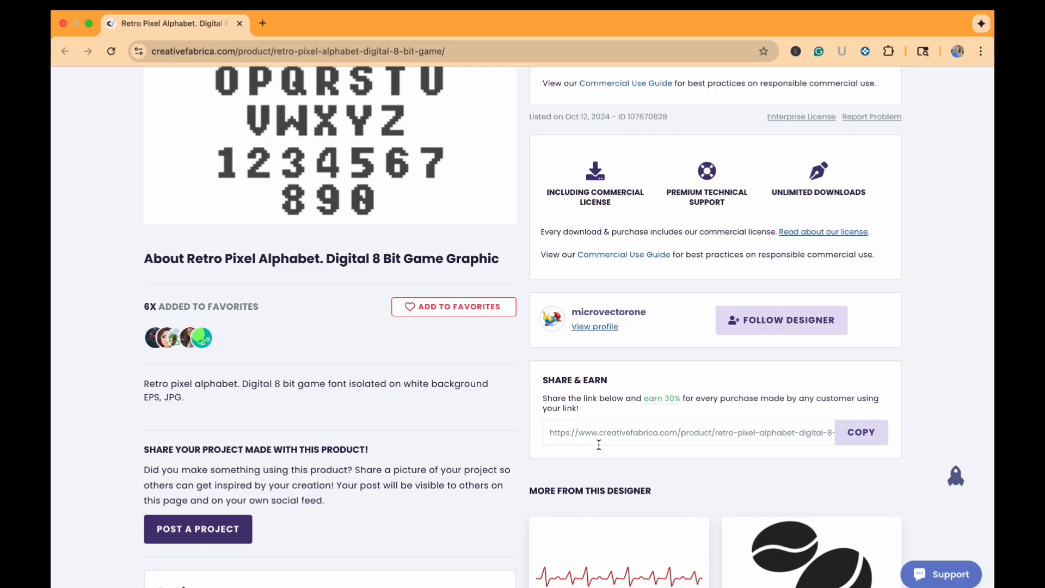
pyautogui.scroll(6, 336, 334)
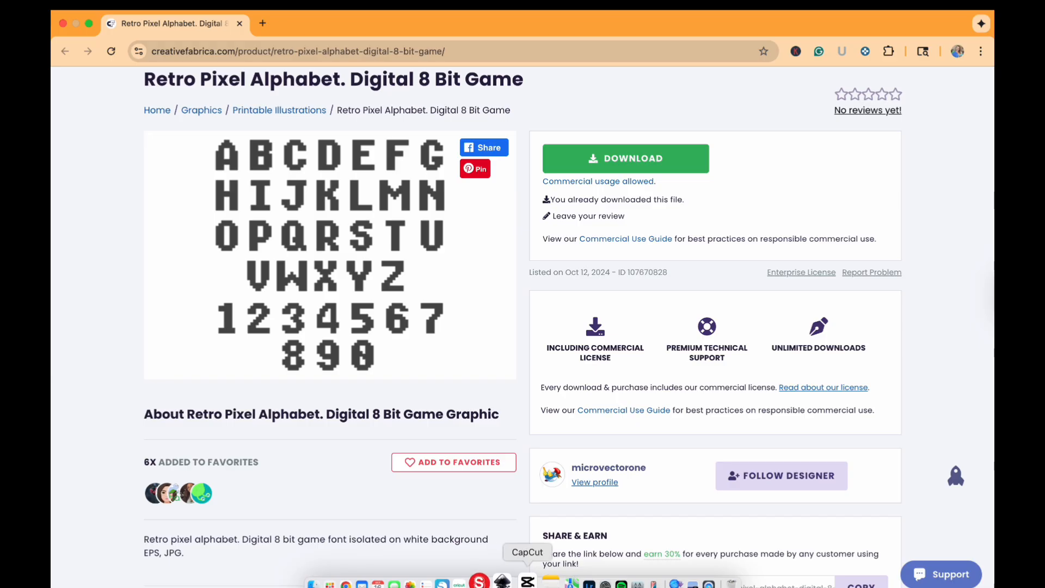
# Back in Inkscape, add the text "HO HO HO" between the two bands in the BlockBlueprint font and view the font choices.
pyautogui.click(507, 580)
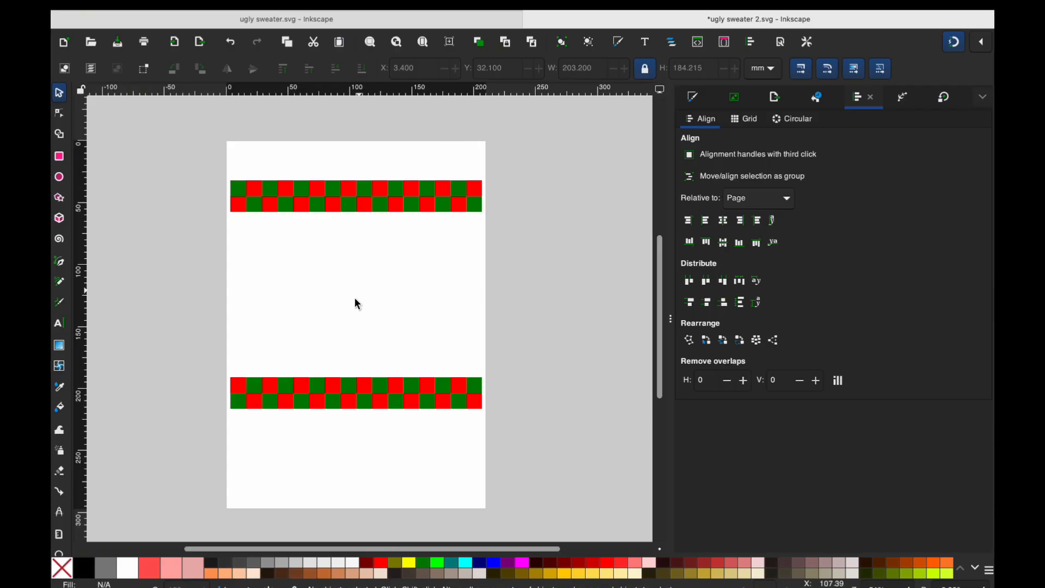
pyautogui.write('t')
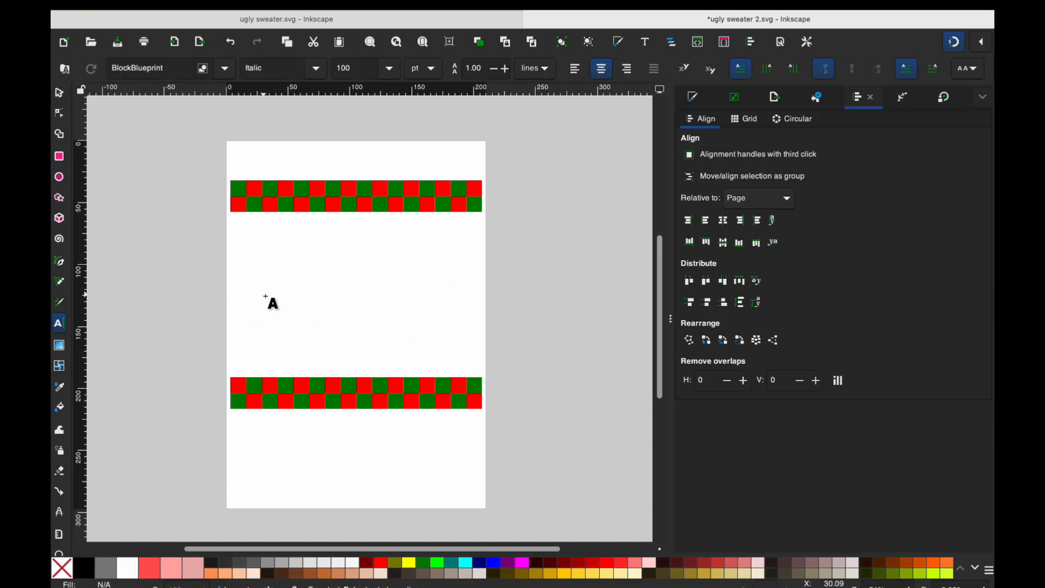
pyautogui.write('HO H')
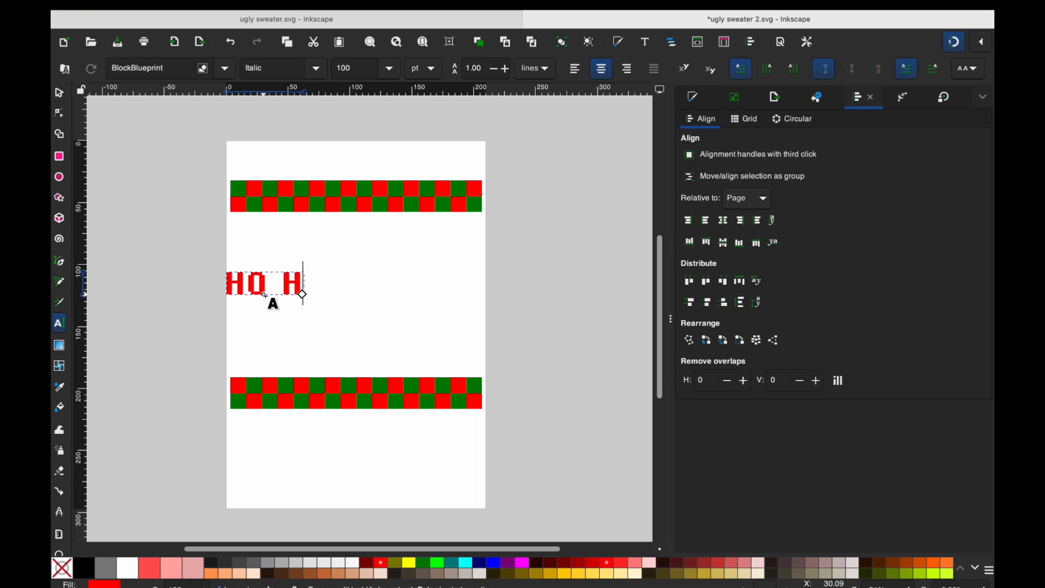
pyautogui.write('O HO')
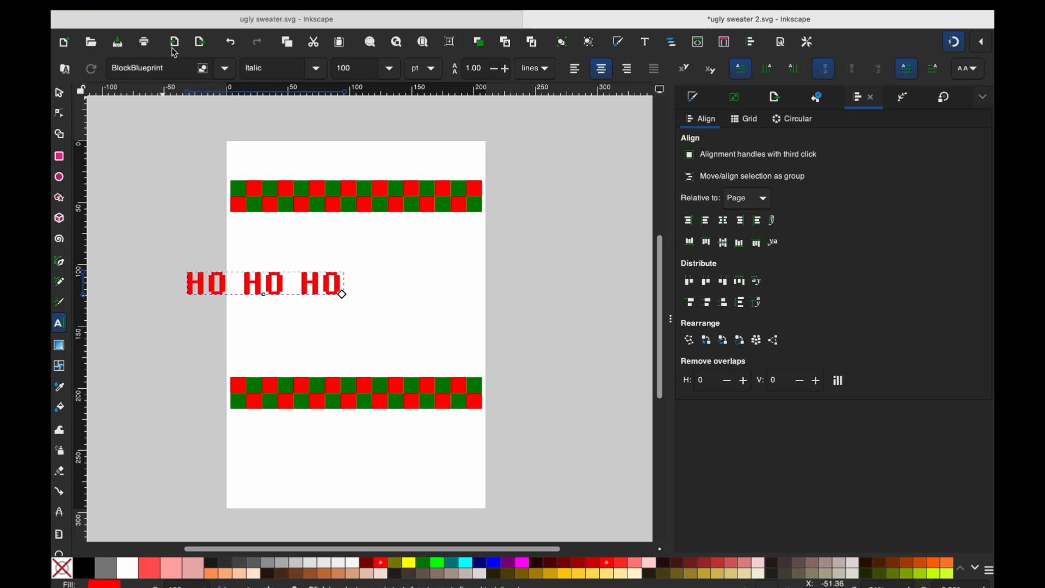
pyautogui.click(224, 69)
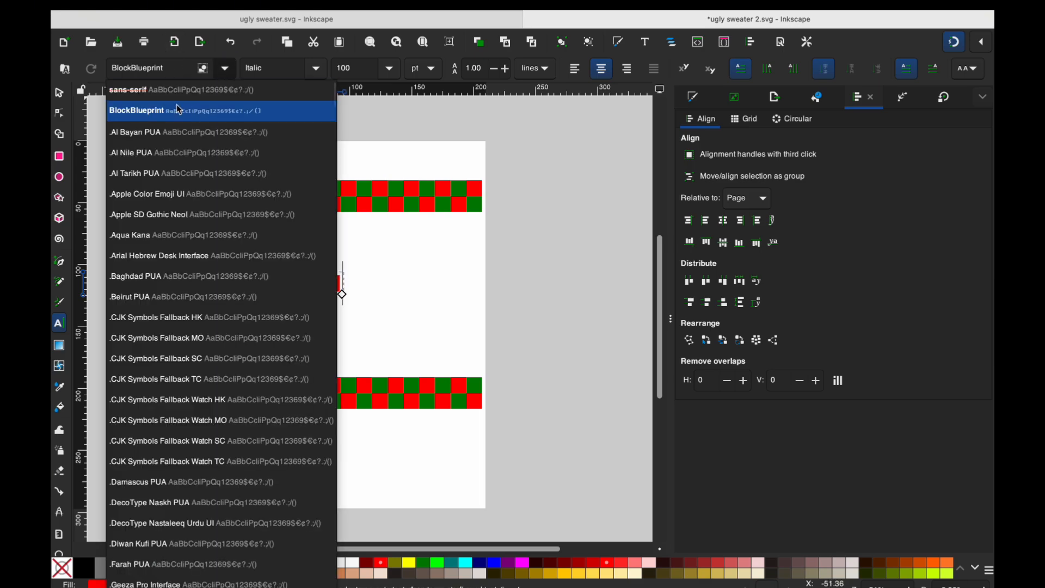
pyautogui.click(224, 68)
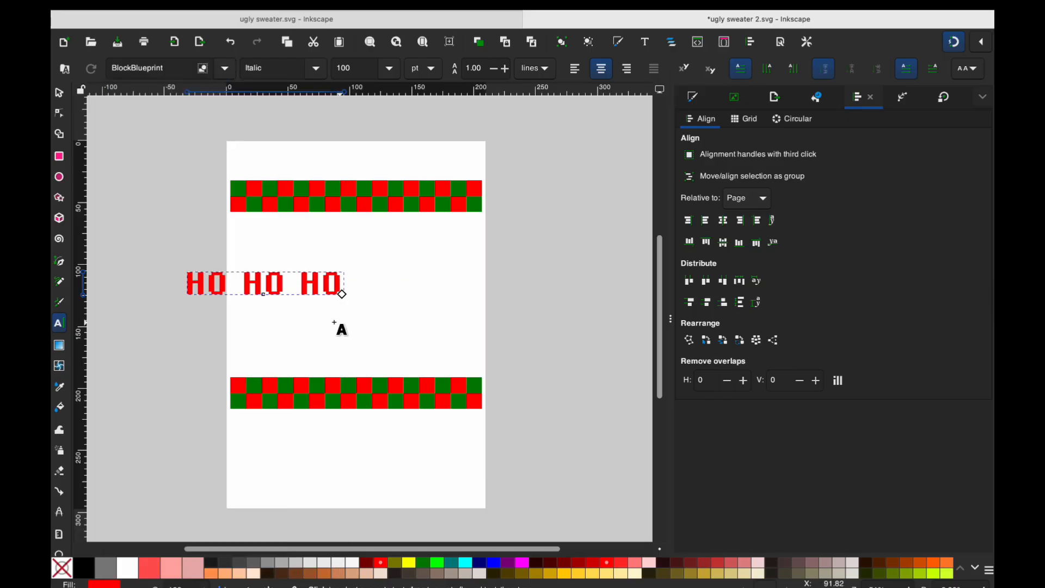
# Enlarge the HO HO HO text to 210 mm wide and place it between the bands at about X 3.2 mm, Y 108.4 mm.
pyautogui.press('F1')
pyautogui.moveTo(316, 282); pyautogui.dragTo(502, 354)
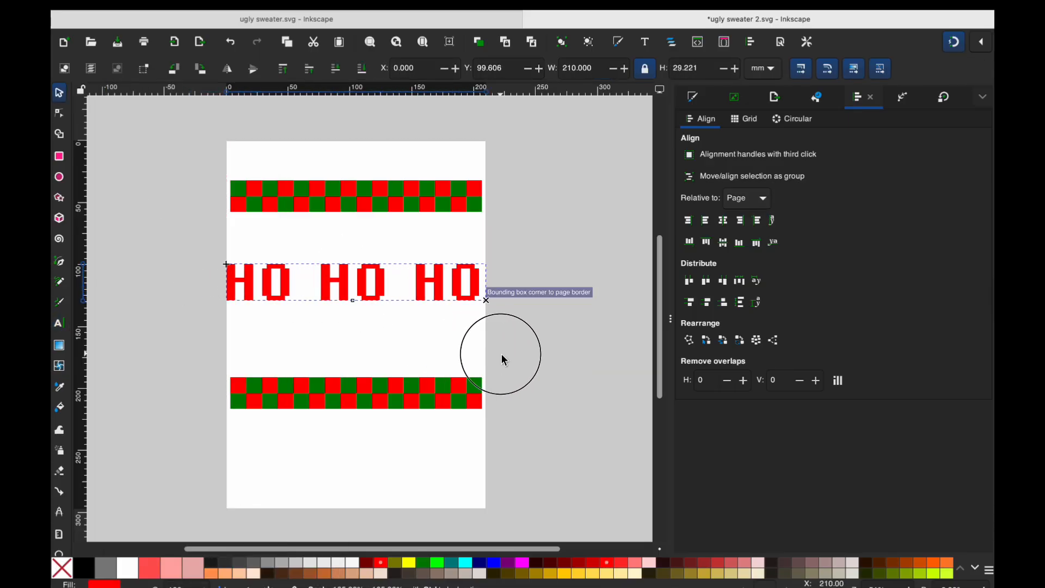
pyautogui.moveTo(436, 289); pyautogui.dragTo(444, 303)
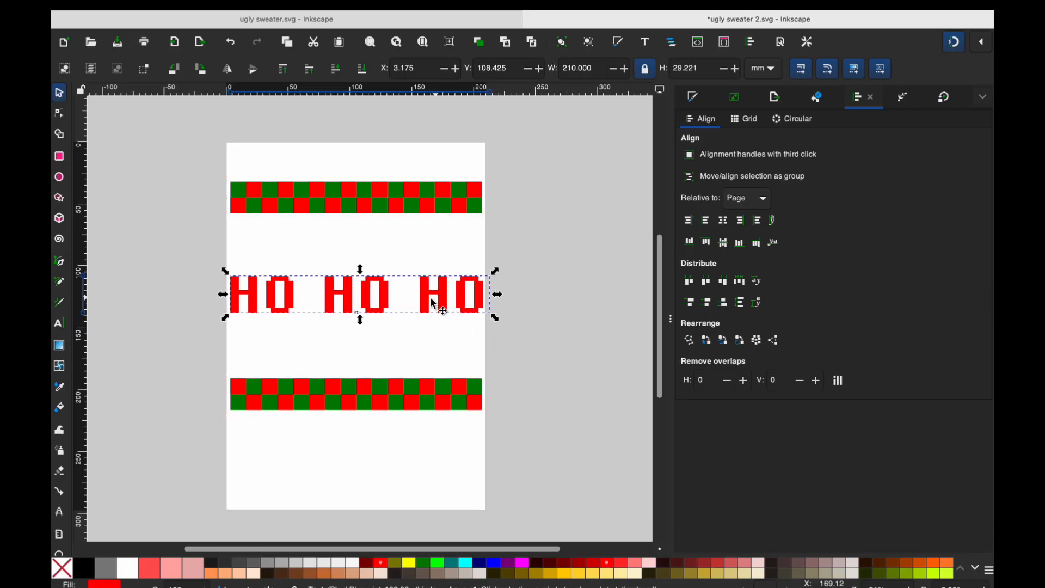
# Centre the HO HO HO text and both checkered bands horizontally relative to the page.
pyautogui.keyDown('shift'); pyautogui.click(410, 199); pyautogui.keyUp('shift')
pyautogui.keyDown('shift'); pyautogui.click(465, 396); pyautogui.keyUp('shift')
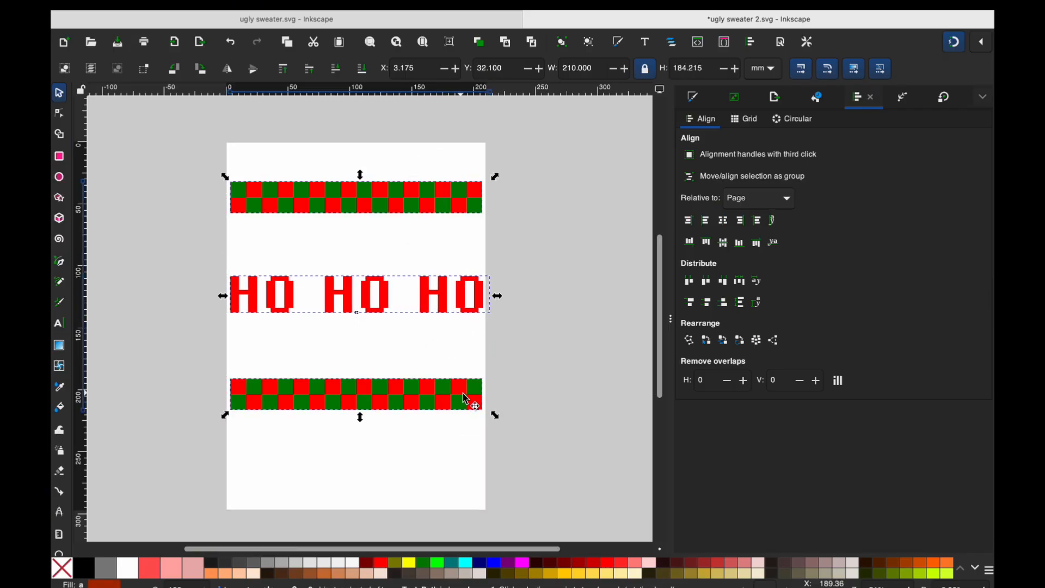
pyautogui.click(721, 223)
pyautogui.click(491, 364)
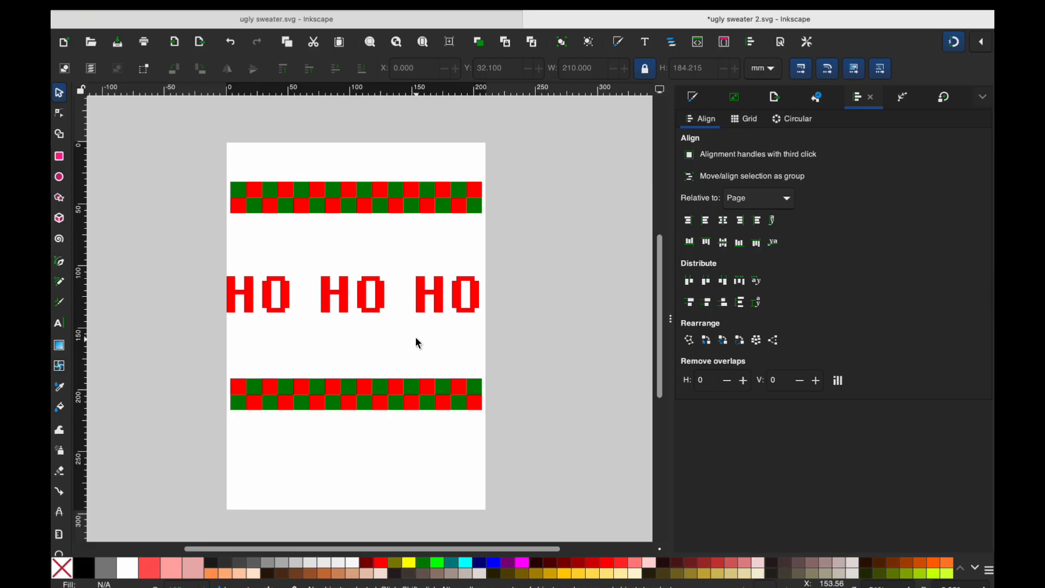
# Check the extent of the HO HO HO text in text editing mode, return to object selection and save the document.
pyautogui.doubleClick(476, 308)
pyautogui.click(60, 93)
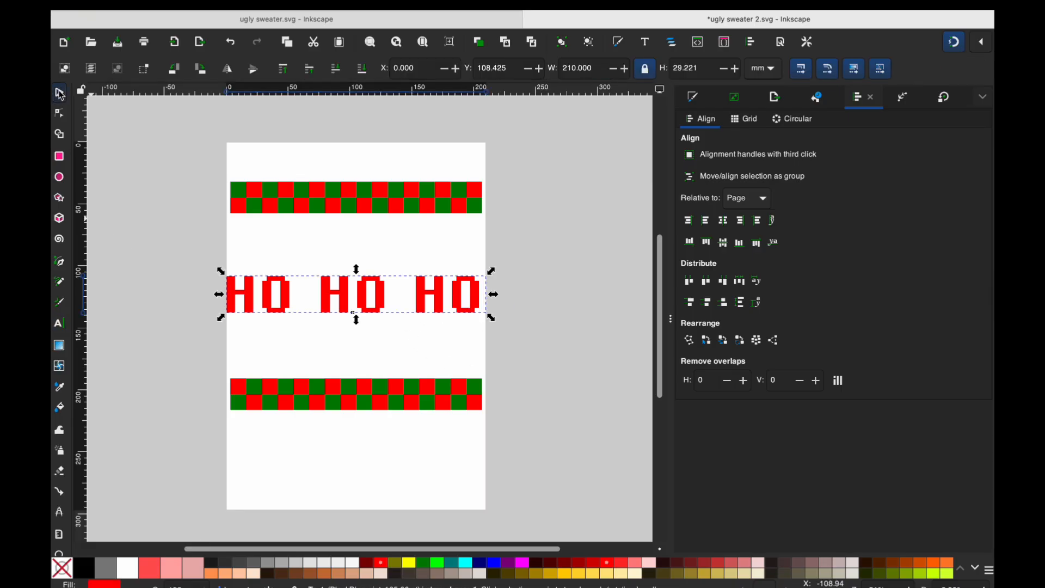
pyautogui.click(401, 346)
pyautogui.click(384, 299)
pyautogui.click(403, 333)
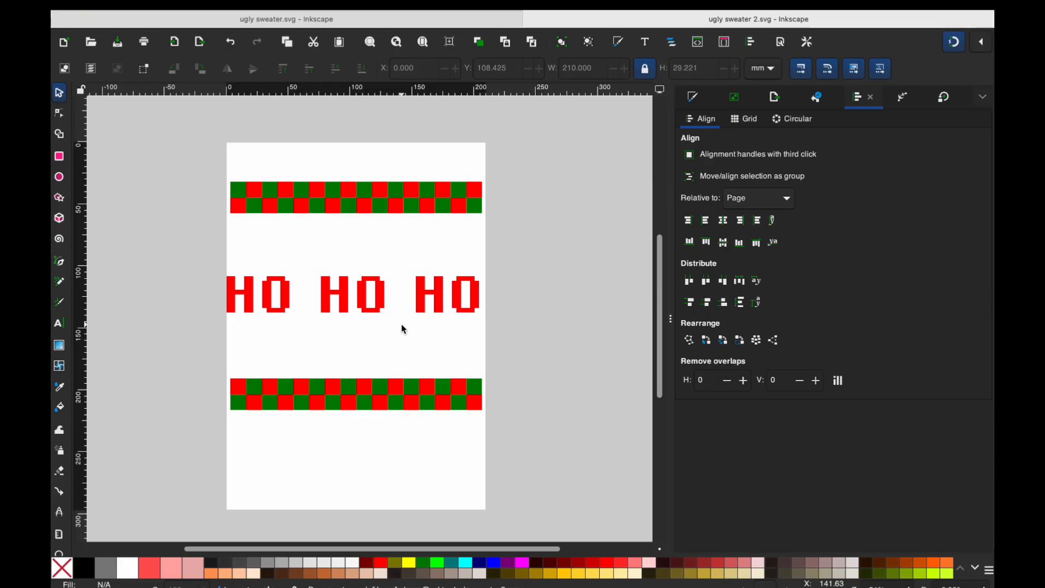
# In Cricut Design Space, replace the old checkered band layers with a fresh upload of ugly sweater 2 and expand its layers.
pyautogui.click(474, 583)
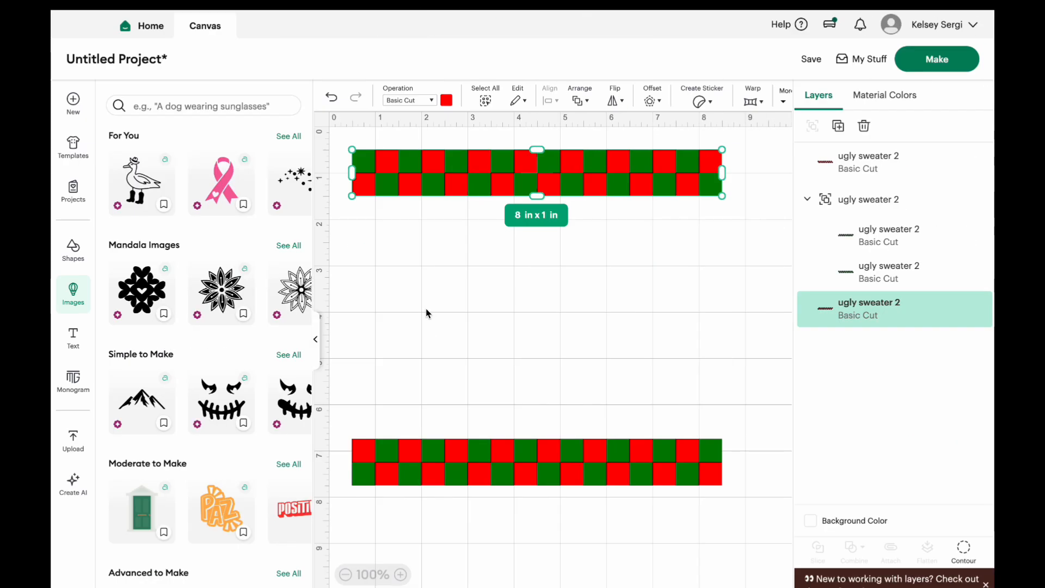
pyautogui.click(449, 462)
pyautogui.press('Delete')
pyautogui.click(449, 464)
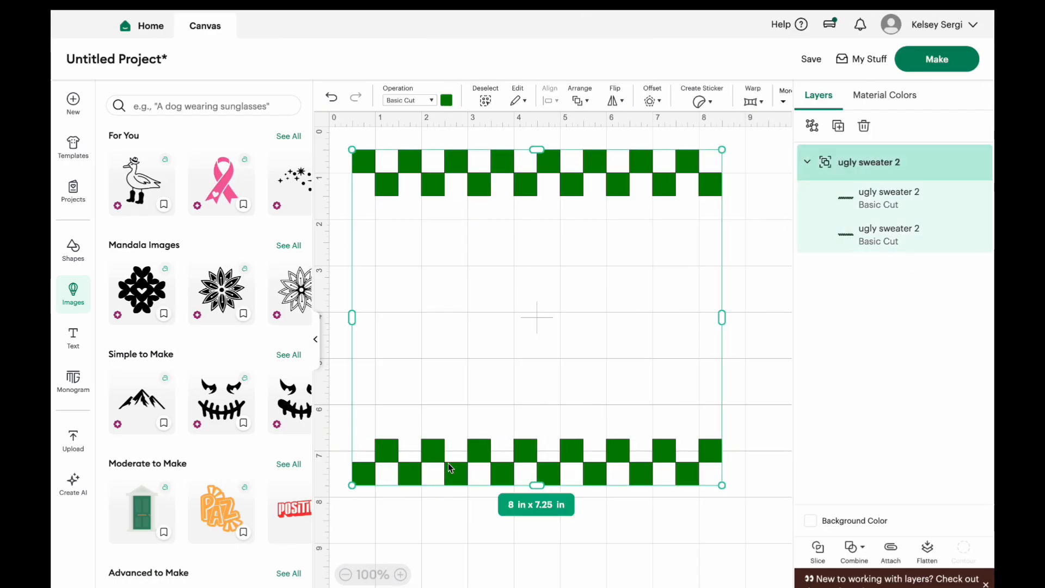
pyautogui.press('Delete')
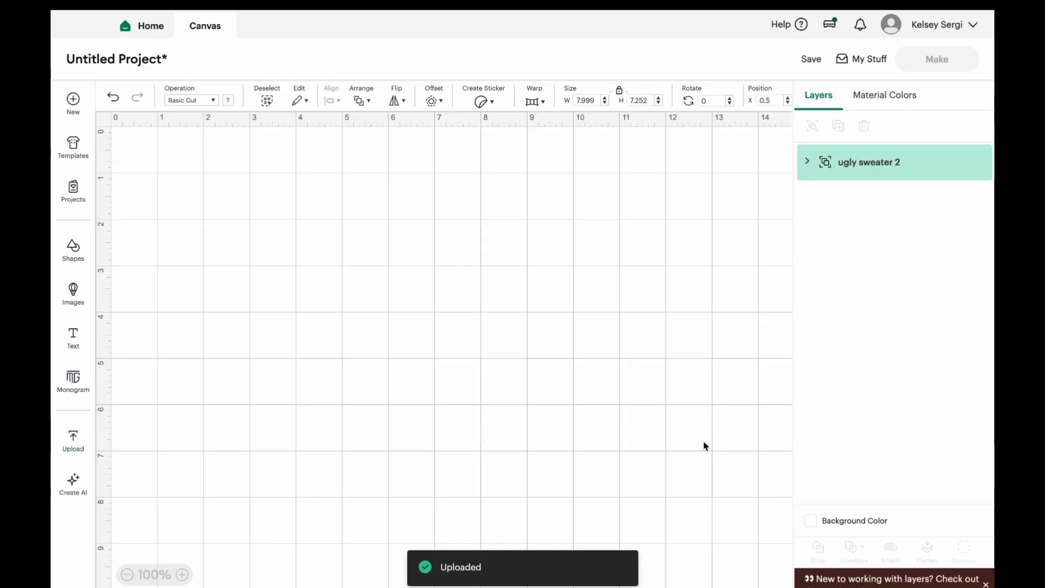
pyautogui.click(809, 162)
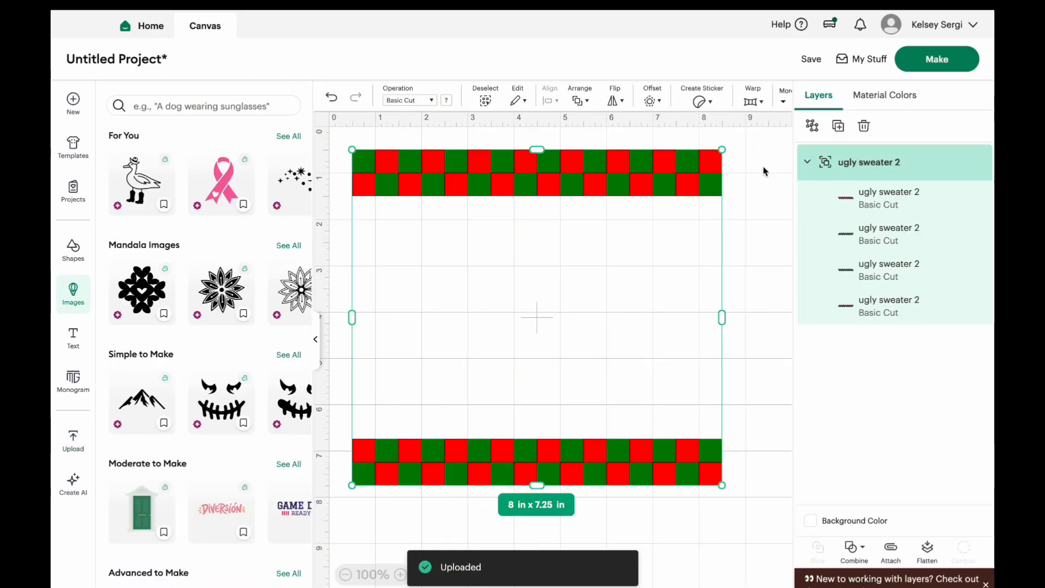
pyautogui.moveTo(615, 175); pyautogui.dragTo(605, 185)
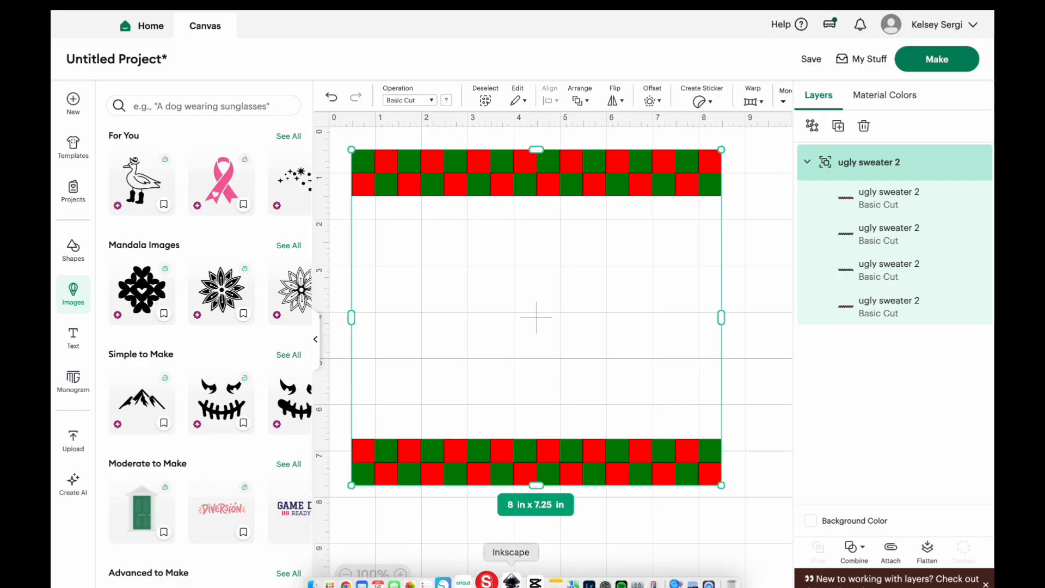
# Back in Inkscape, try to remove the trailing space after the last O of the HO HO HO text.
pyautogui.click(513, 581)
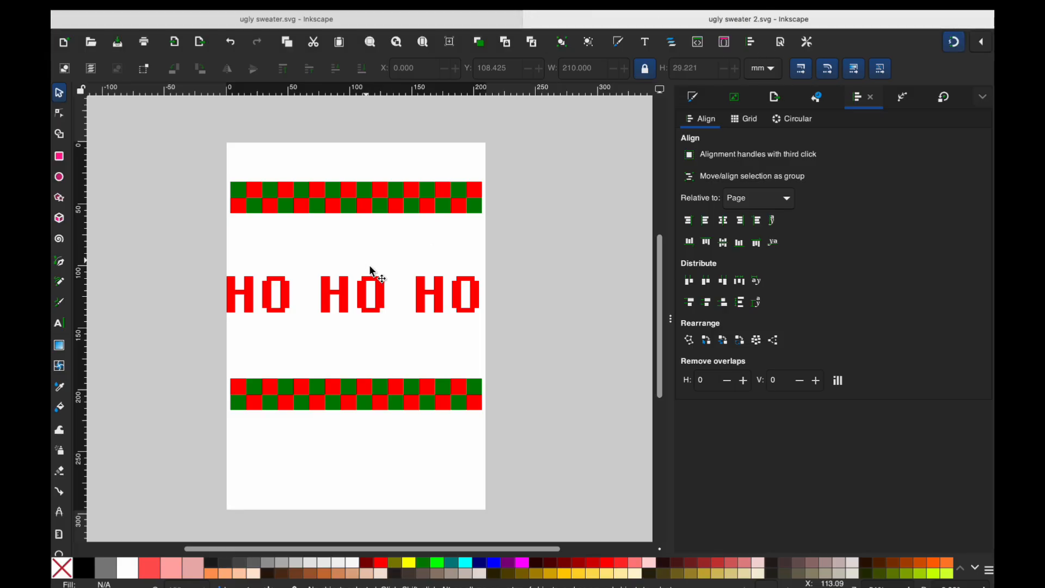
pyautogui.doubleClick(463, 296)
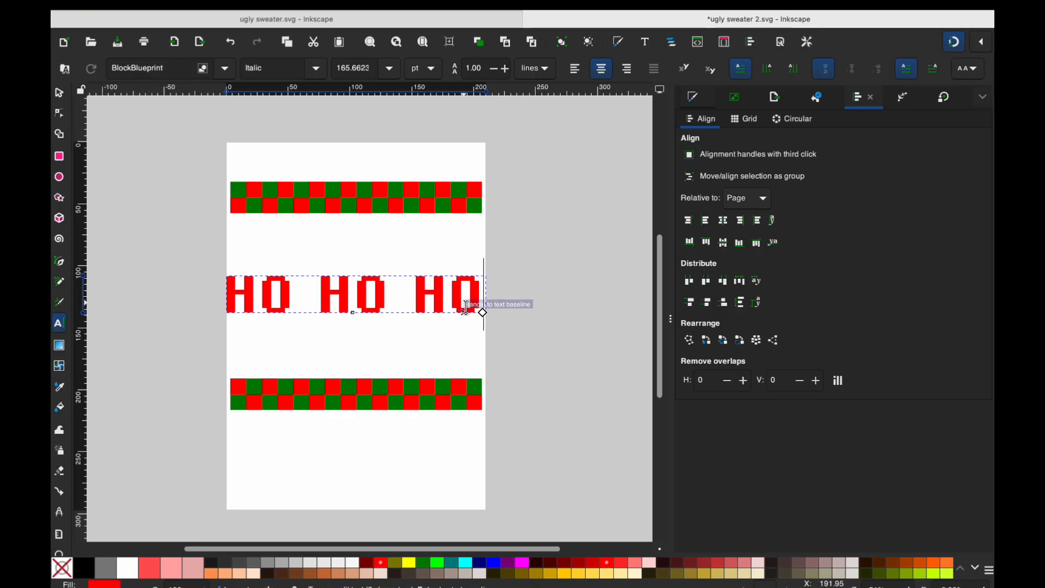
pyautogui.press('BackSpace')
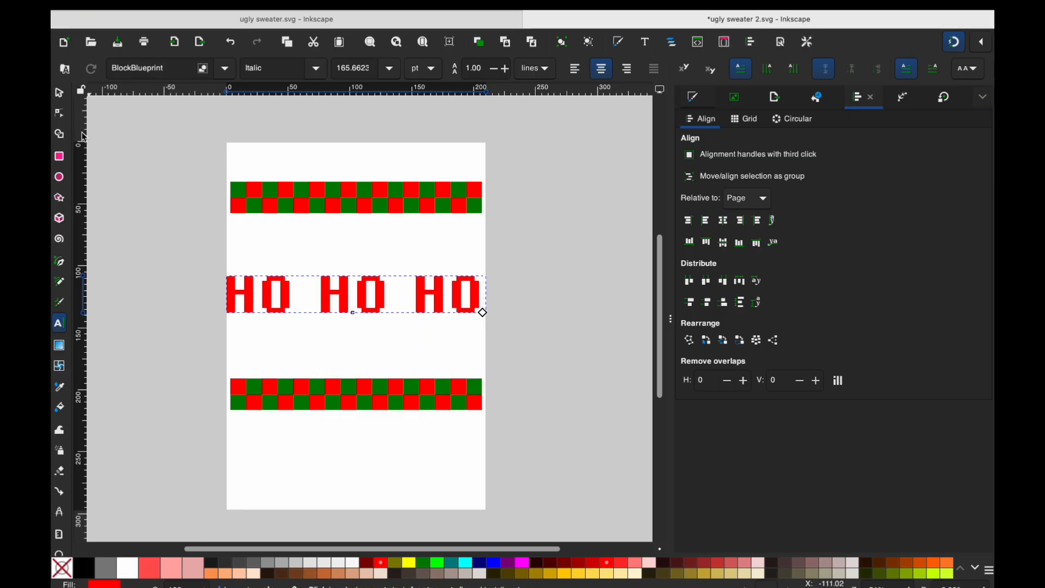
pyautogui.click(59, 93)
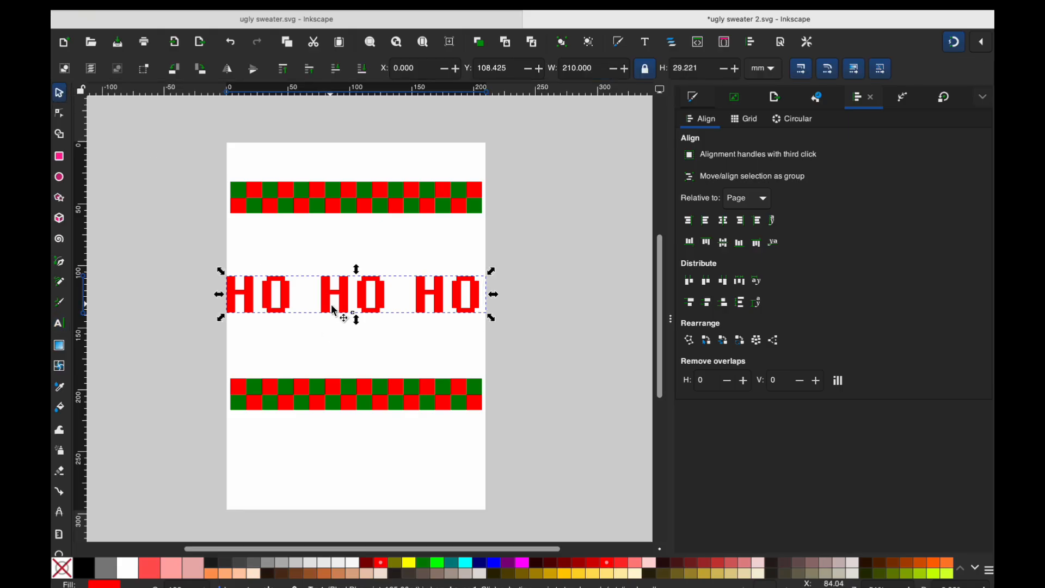
# Convert the HO HO HO text to a path, check its nodes and save the document.
pyautogui.click(350, 298)
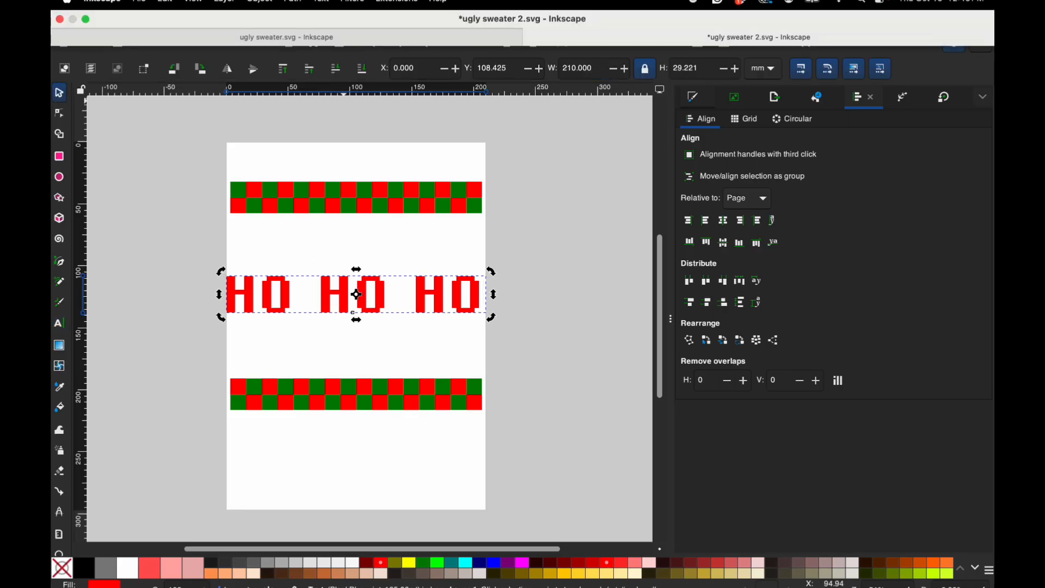
pyautogui.click(297, 3)
pyautogui.click(306, 23)
pyautogui.doubleClick(379, 308)
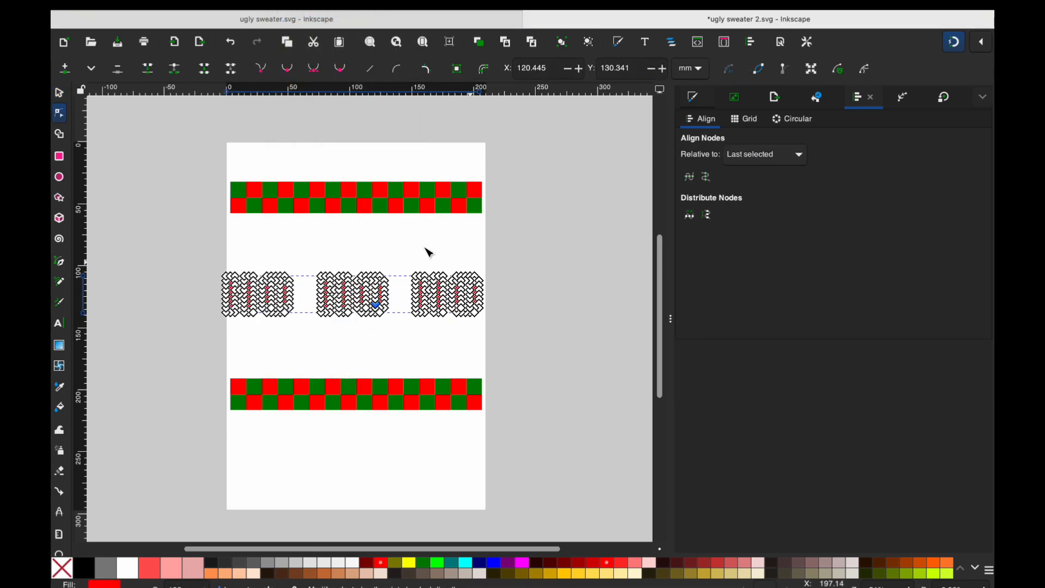
pyautogui.click(359, 349)
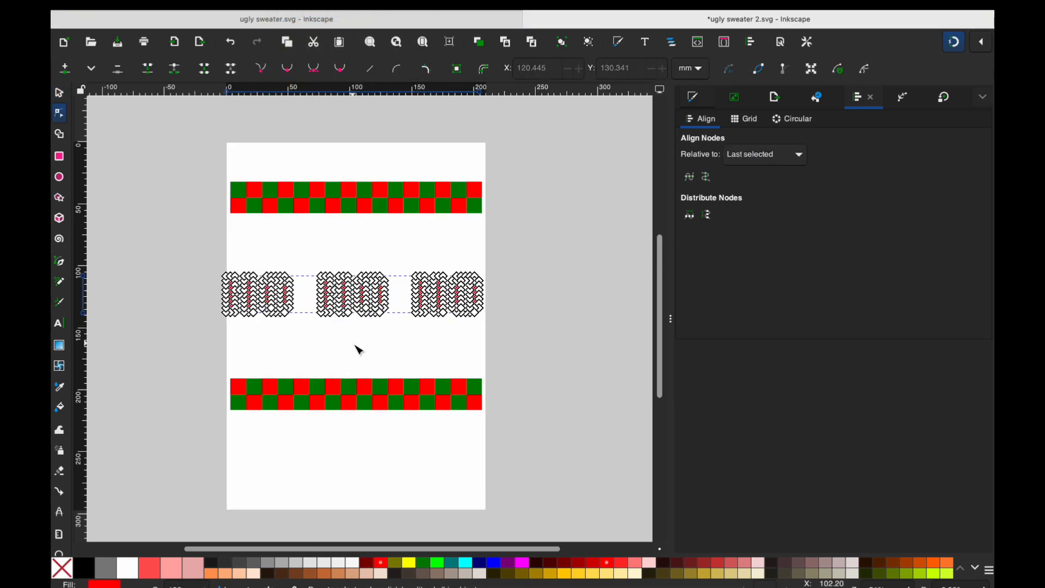
pyautogui.click(59, 93)
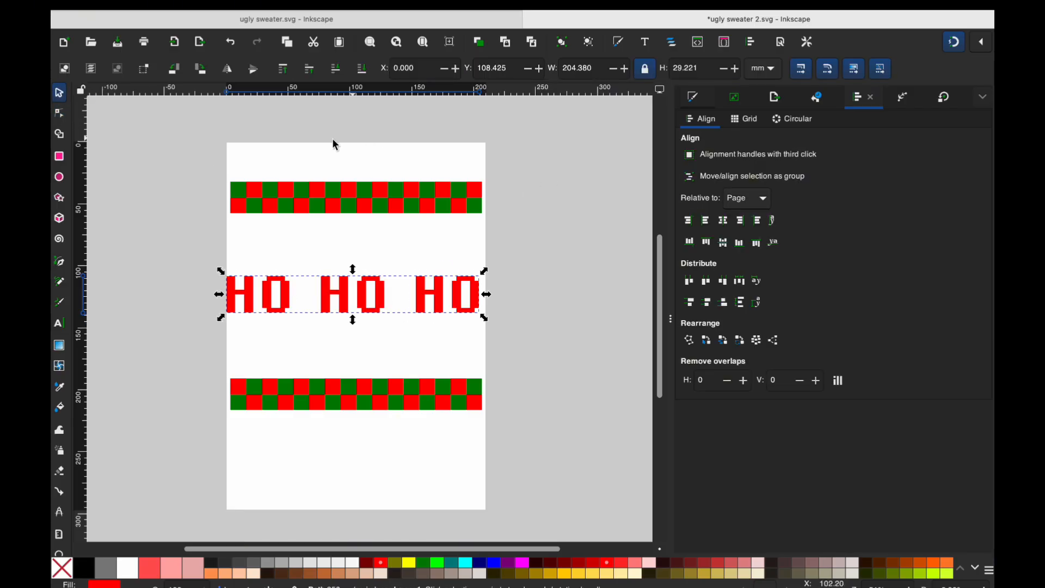
pyautogui.hotkey('ctrl', 's')
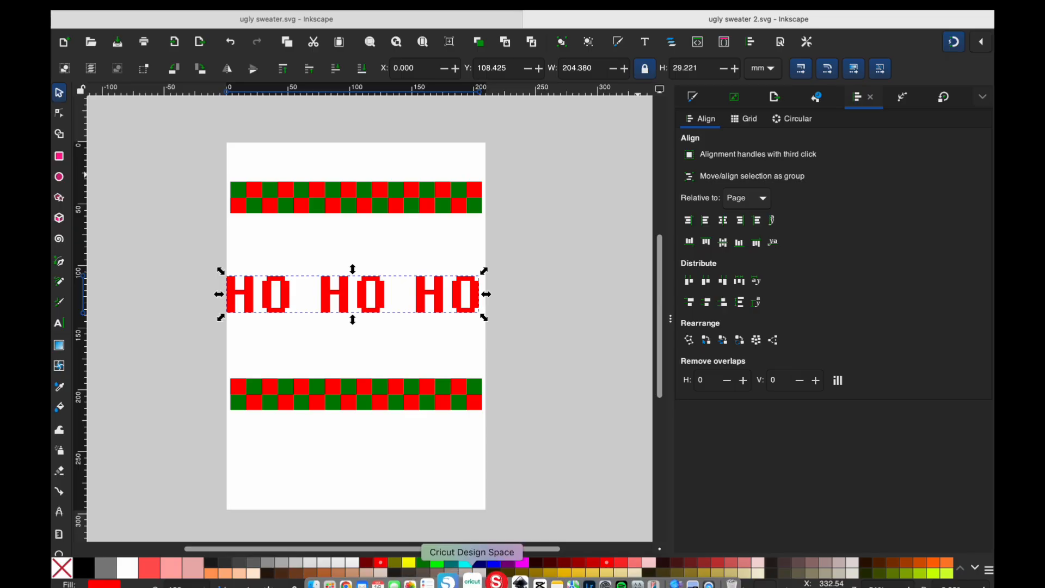
# Switch to Cricut Design Space and upload ugly sweater 2.svg onto the canvas.
pyautogui.click(472, 581)
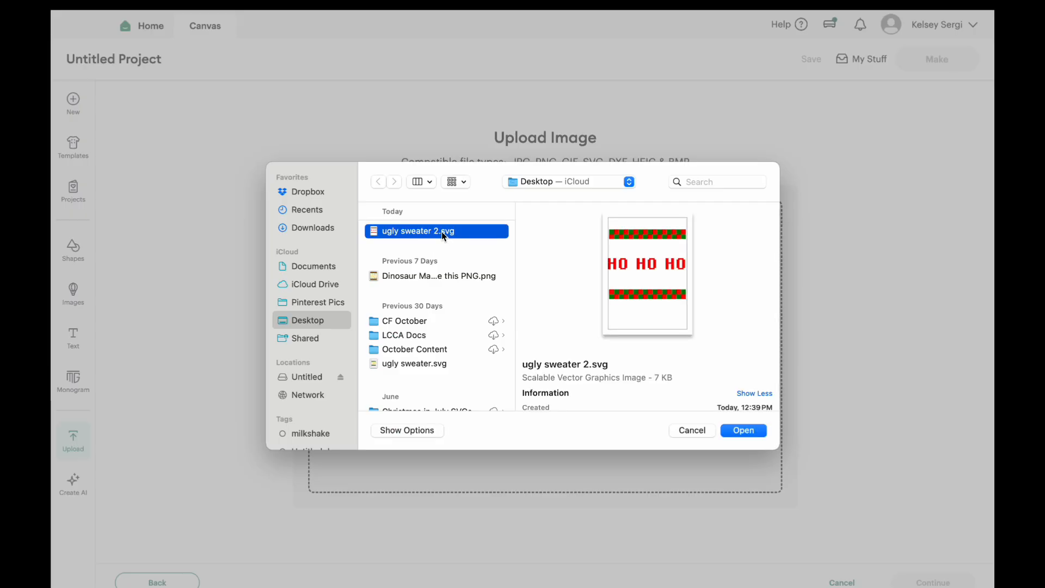
pyautogui.doubleClick(443, 236)
pyautogui.click(925, 582)
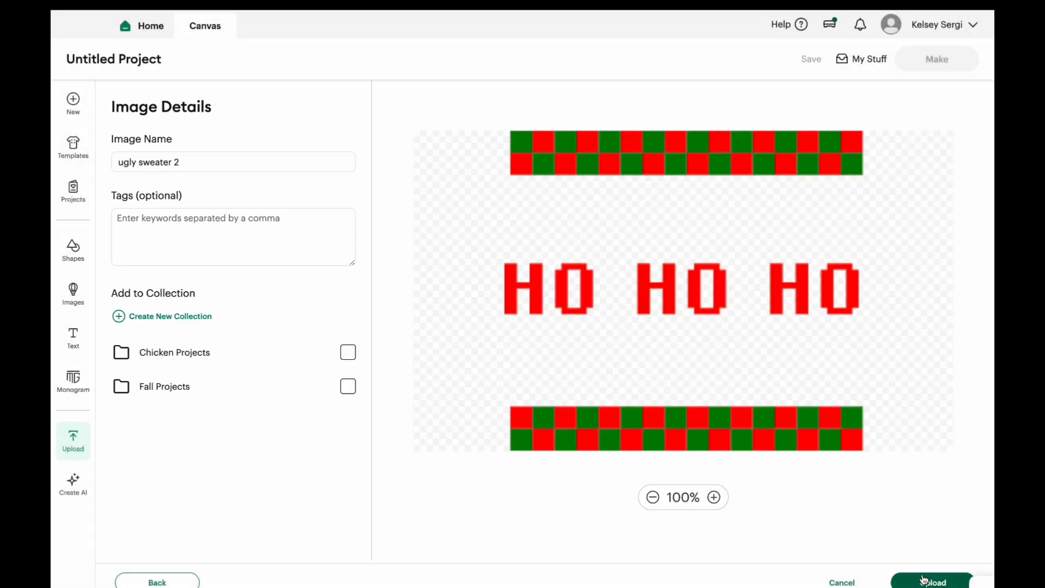
pyautogui.click(928, 581)
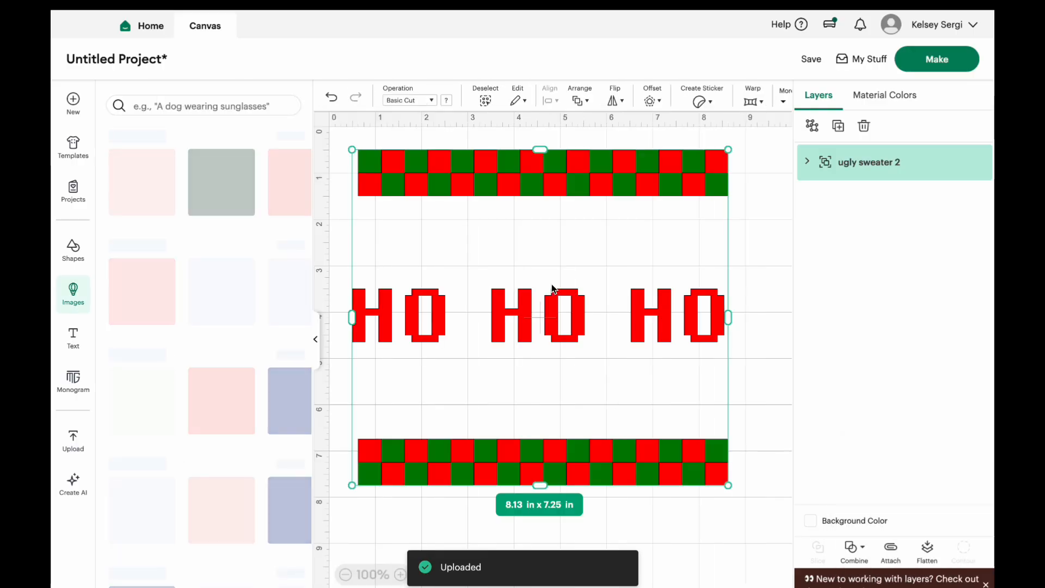
pyautogui.click(742, 341)
pyautogui.click(652, 325)
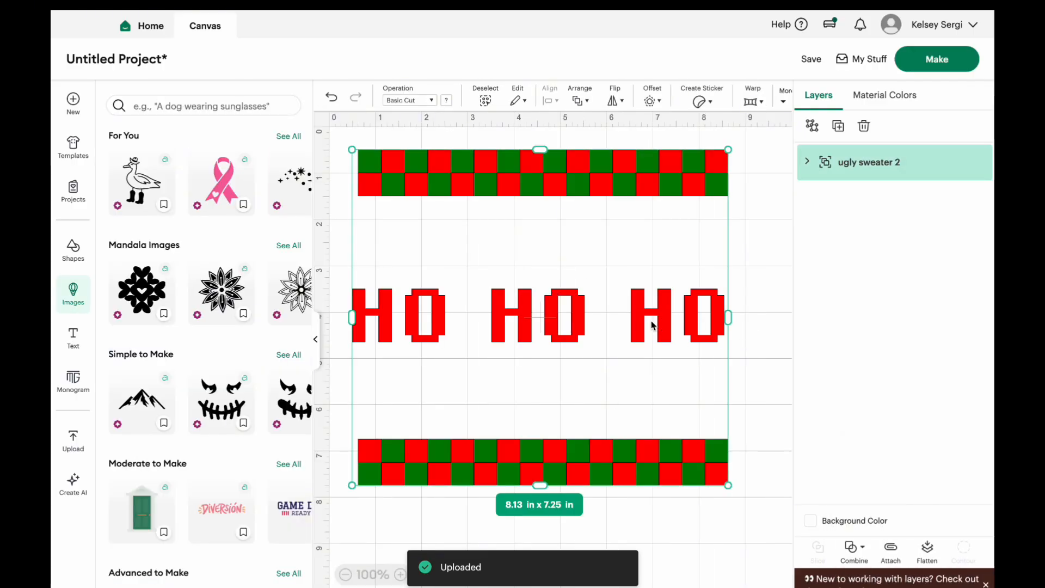
# Ungroup the uploaded design and shift the HO HO HO layer so its start lines up with the bands' left edge.
pyautogui.click(807, 163)
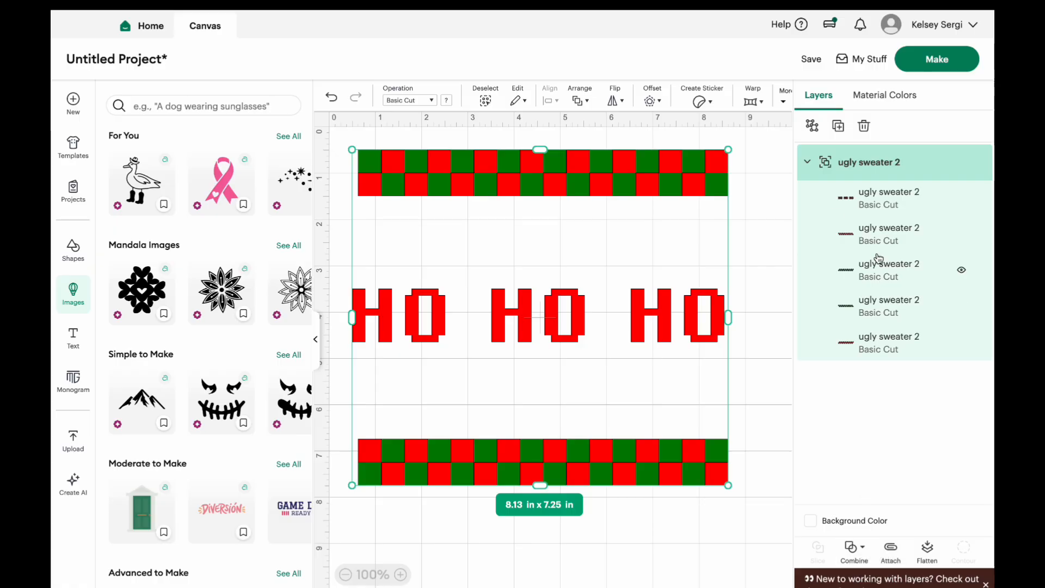
pyautogui.click(812, 126)
pyautogui.click(806, 419)
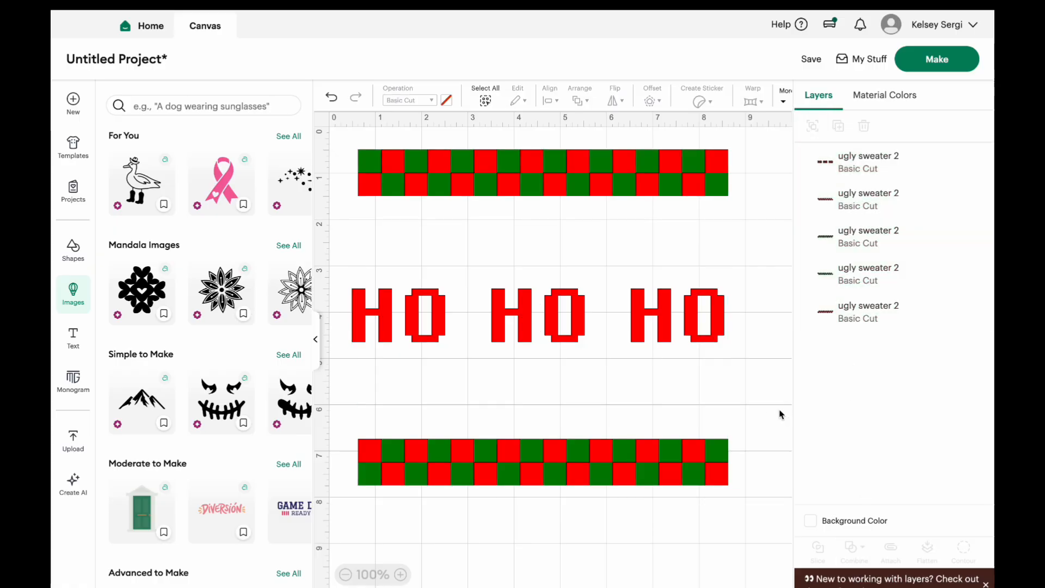
pyautogui.click(497, 174)
pyautogui.moveTo(424, 314); pyautogui.dragTo(432, 314)
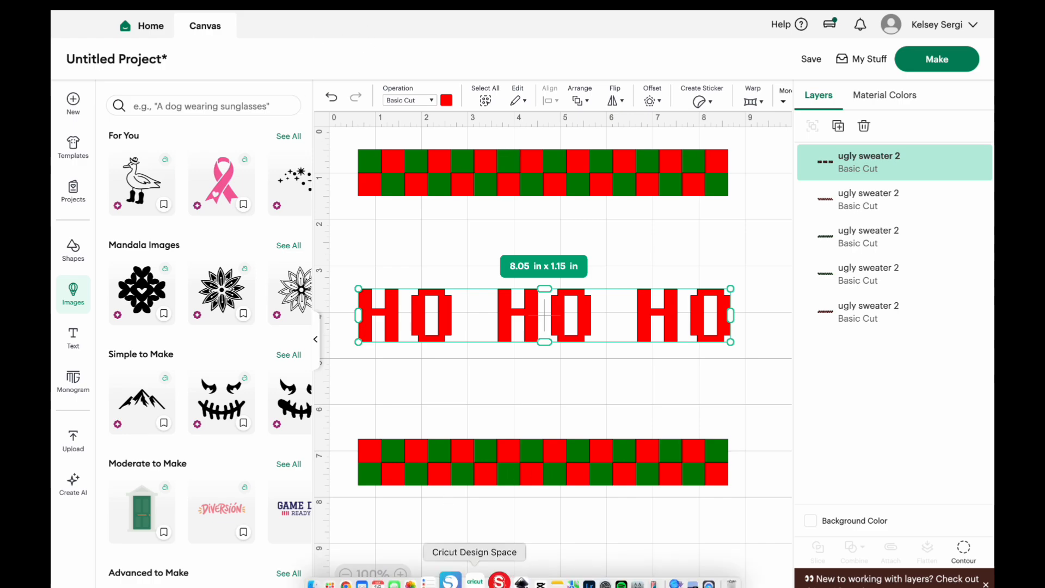
# Back in Inkscape, move HO HO HO directly below the upper band and narrow it to the band's 8 in width.
pyautogui.click(504, 576)
pyautogui.click(478, 307)
pyautogui.click(385, 327)
pyautogui.click(399, 294)
pyautogui.moveTo(423, 298); pyautogui.dragTo(435, 246)
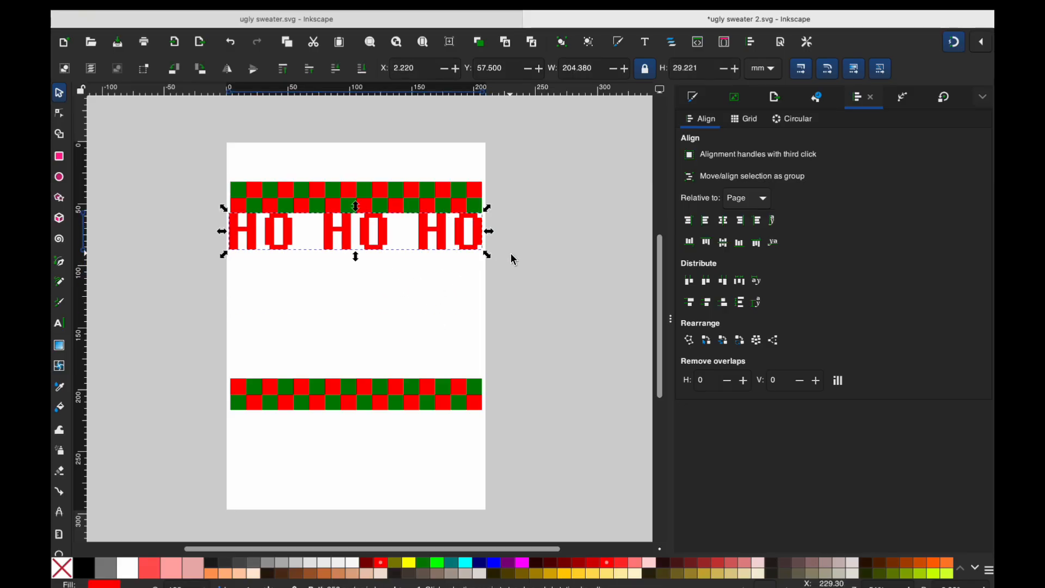
pyautogui.moveTo(221, 231); pyautogui.dragTo(226, 236)
# Change the measurement units to inches and compare the sizes of the upper band and the HO HO HO lettering.
pyautogui.click(389, 249)
pyautogui.press('Escape')
pyautogui.click(389, 202)
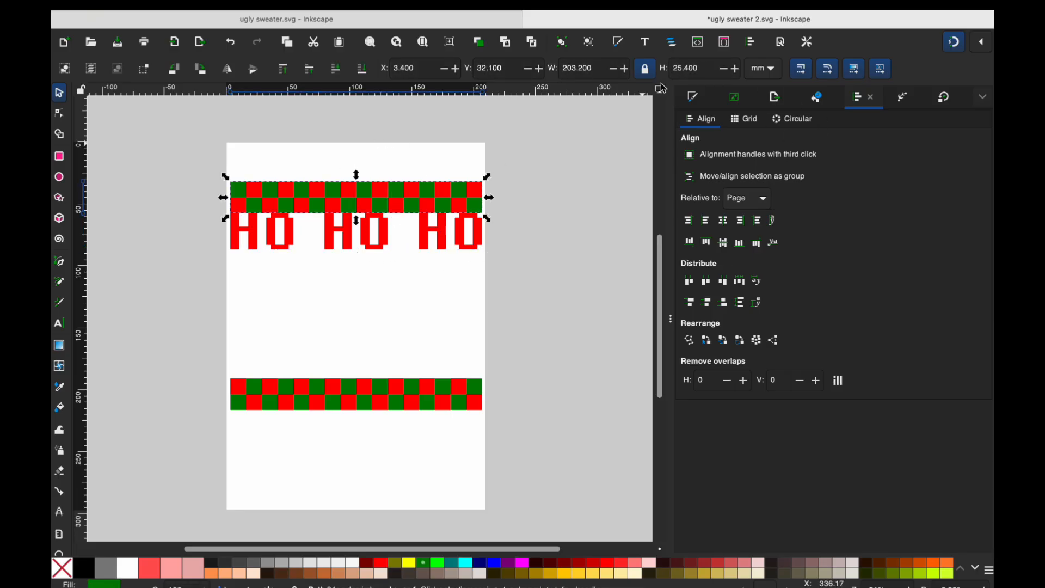
pyautogui.click(763, 68)
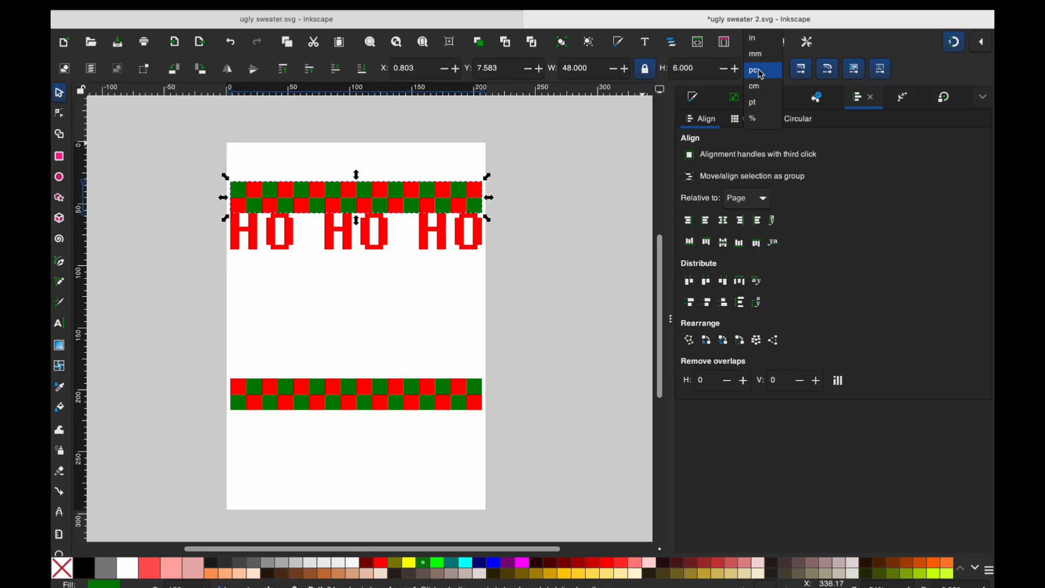
pyautogui.click(764, 47)
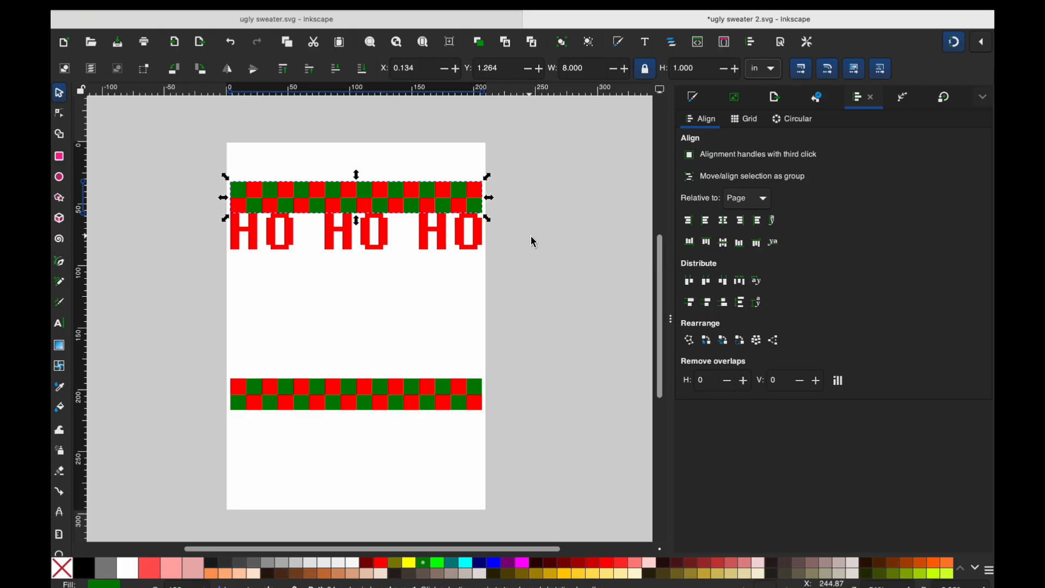
pyautogui.click(465, 246)
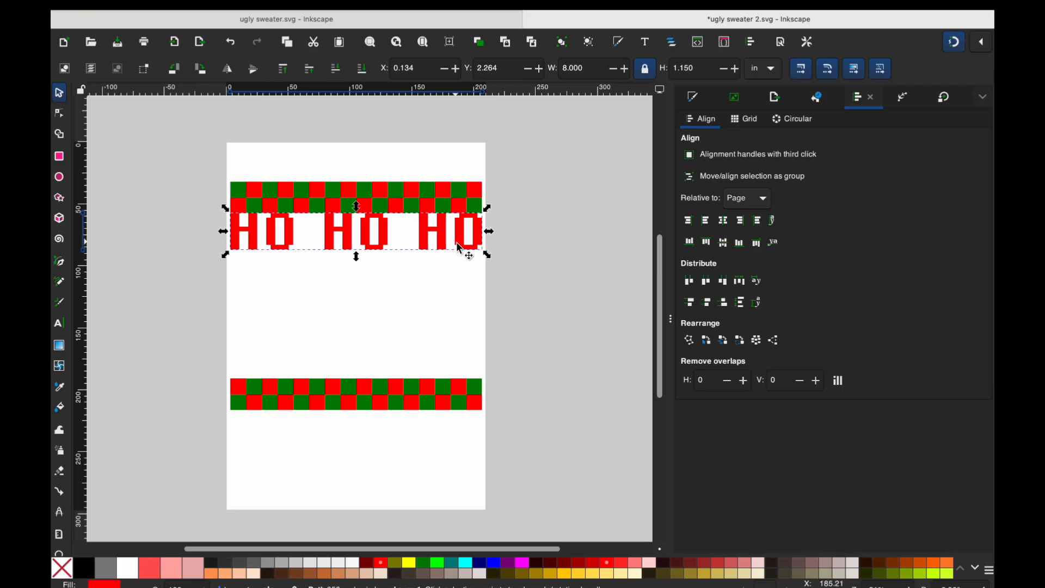
# Move the HO HO HO lettering back between the bands and centre all objects horizontally on the page.
pyautogui.moveTo(439, 240); pyautogui.dragTo(444, 296)
pyautogui.moveTo(537, 478); pyautogui.dragTo(122, 106)
pyautogui.click(724, 226)
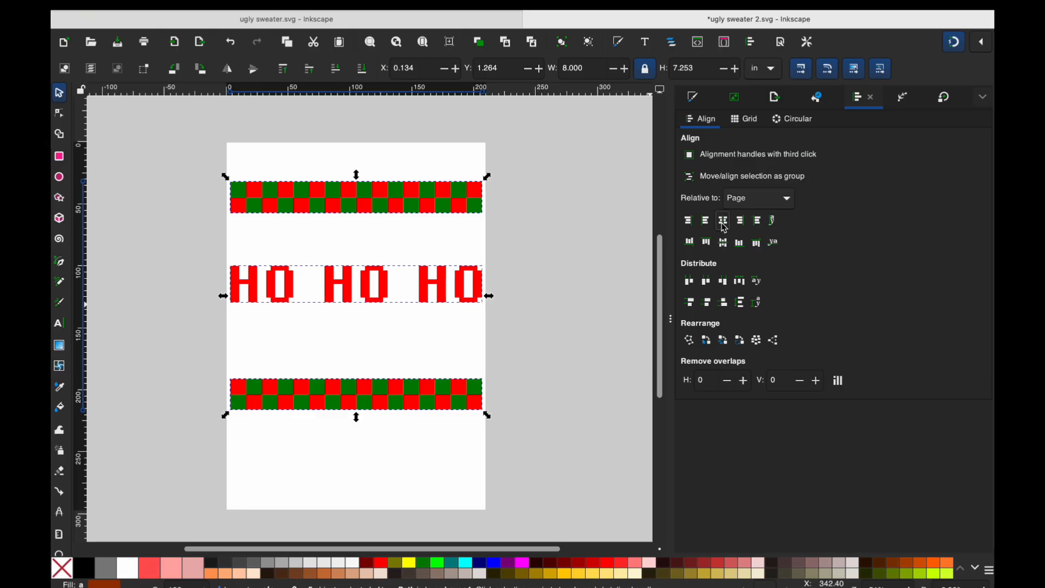
# Try to distribute the lettering and all band pieces vertically with even gaps.
pyautogui.click(744, 308)
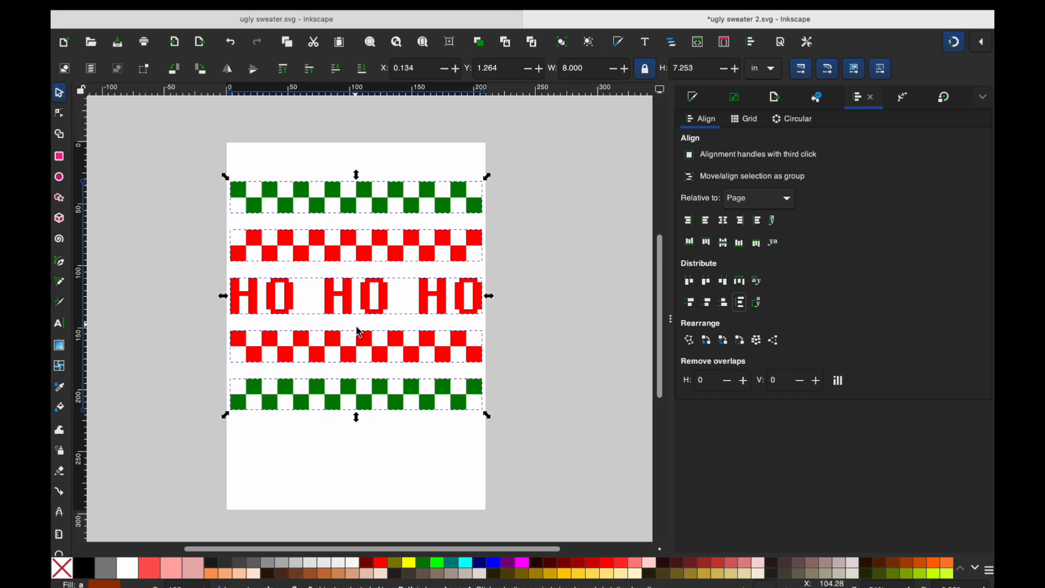
pyautogui.click(516, 355)
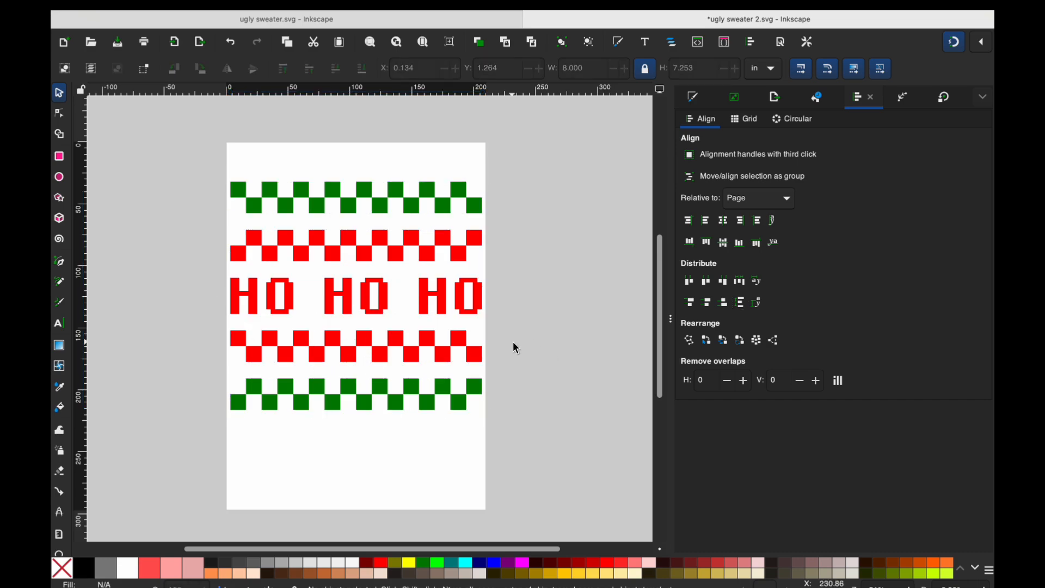
pyautogui.hotkey('ctrl', 'z')
# Group the pieces of each checkered band, then distribute both bands and the HO HO HO lettering vertically with even gaps.
pyautogui.moveTo(561, 436); pyautogui.dragTo(205, 348)
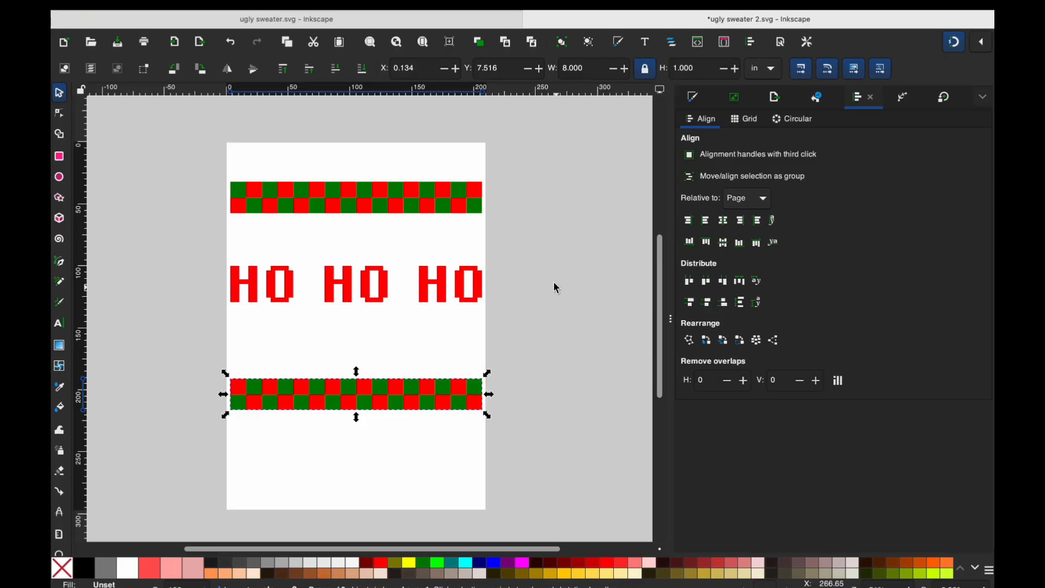
pyautogui.moveTo(516, 249); pyautogui.dragTo(148, 170)
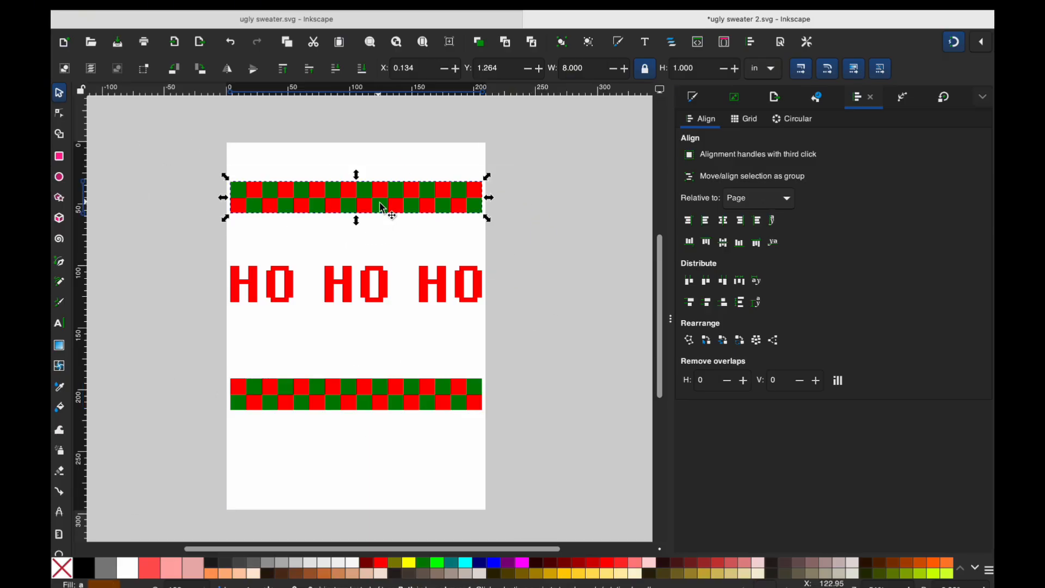
pyautogui.rightClick(382, 208)
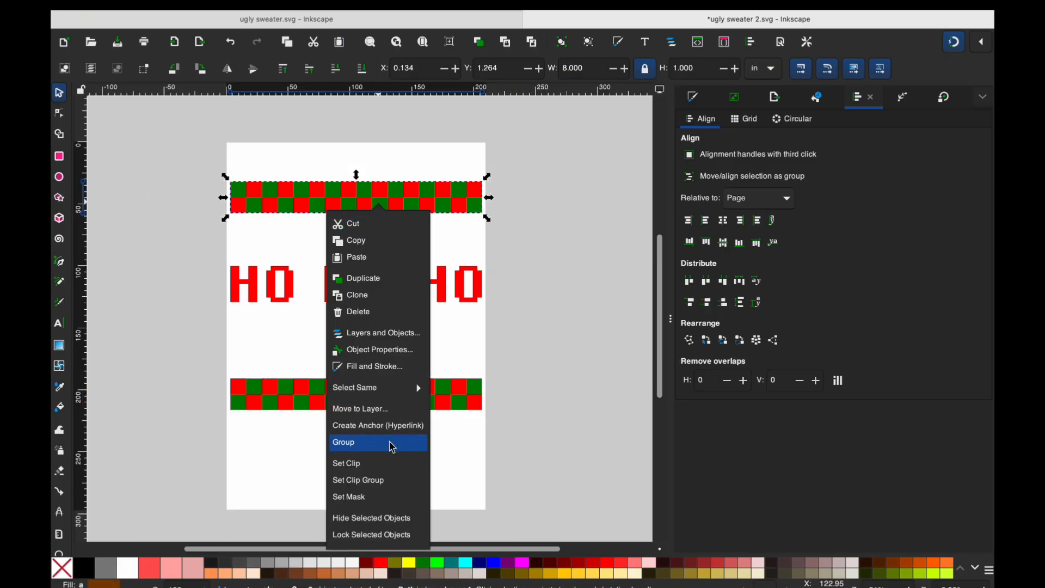
pyautogui.click(392, 447)
pyautogui.moveTo(550, 449); pyautogui.dragTo(167, 105)
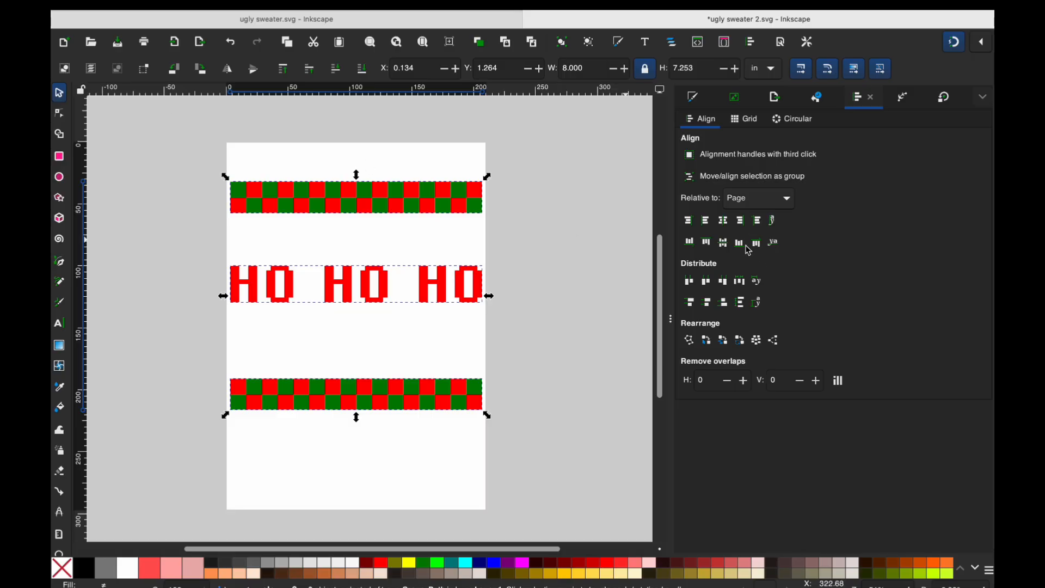
pyautogui.click(740, 304)
pyautogui.click(381, 321)
pyautogui.click(385, 308)
# Ungroup the lower and the upper checkered bands again.
pyautogui.click(409, 191)
pyautogui.click(405, 404)
pyautogui.rightClick(405, 403)
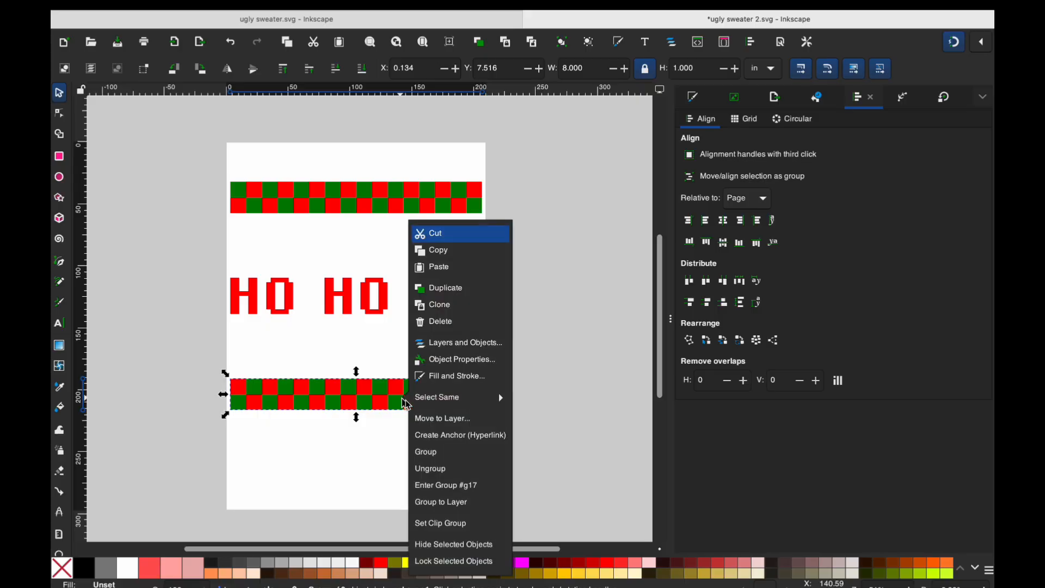
pyautogui.click(473, 467)
pyautogui.rightClick(327, 197)
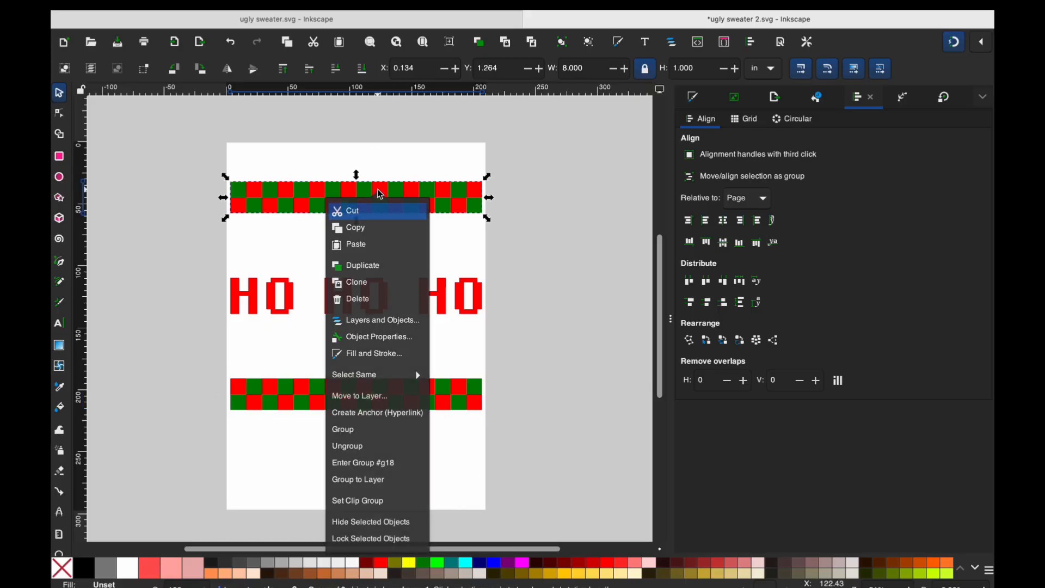
pyautogui.click(384, 446)
pyautogui.click(428, 311)
pyautogui.click(302, 334)
# Draw a red 0.5 in square over the first green cell in the upper band's lower row.
pyautogui.scroll(2, 270, 263)
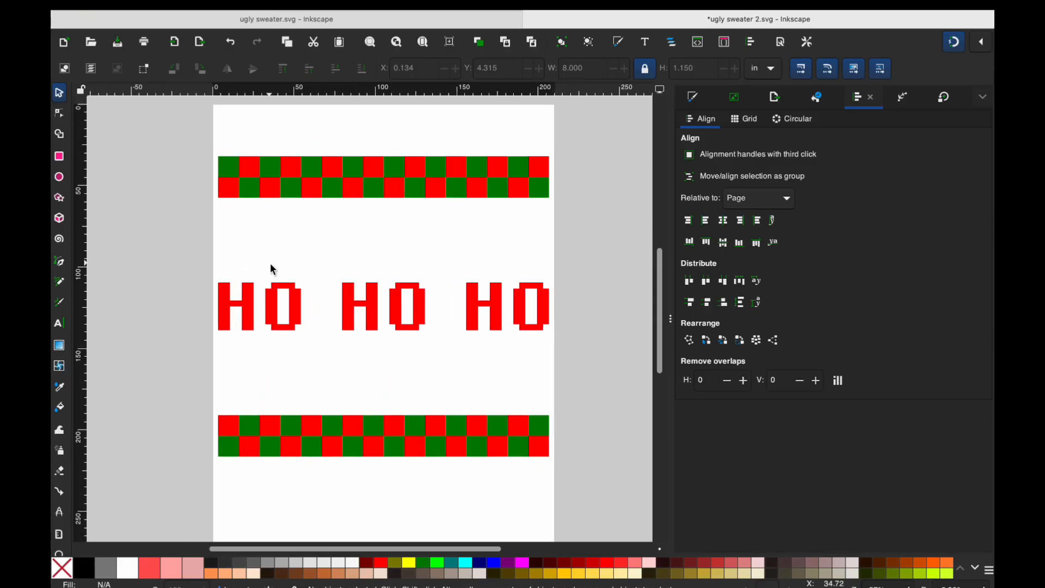
pyautogui.scroll(1, 270, 269)
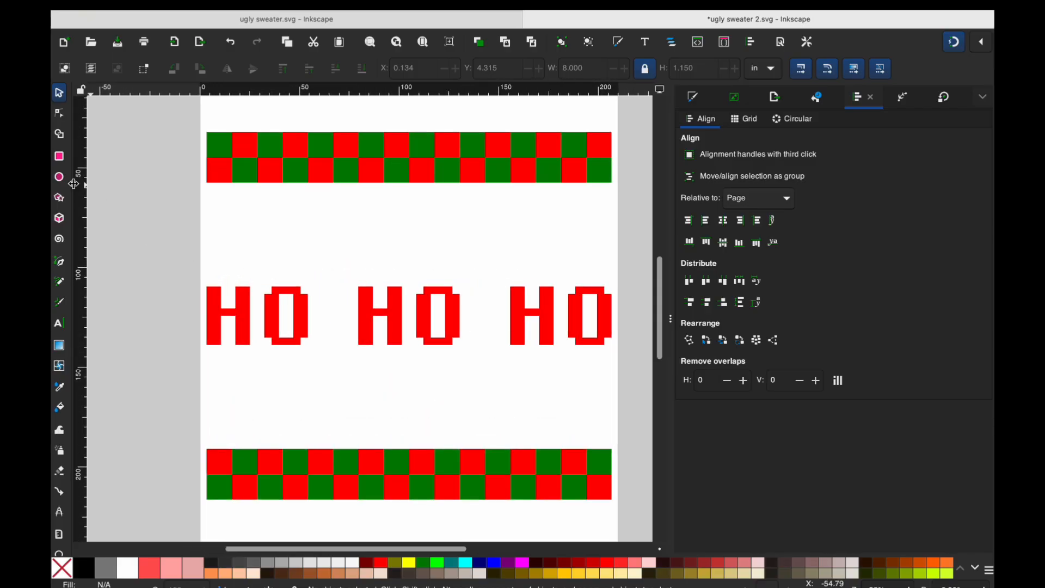
pyautogui.click(60, 158)
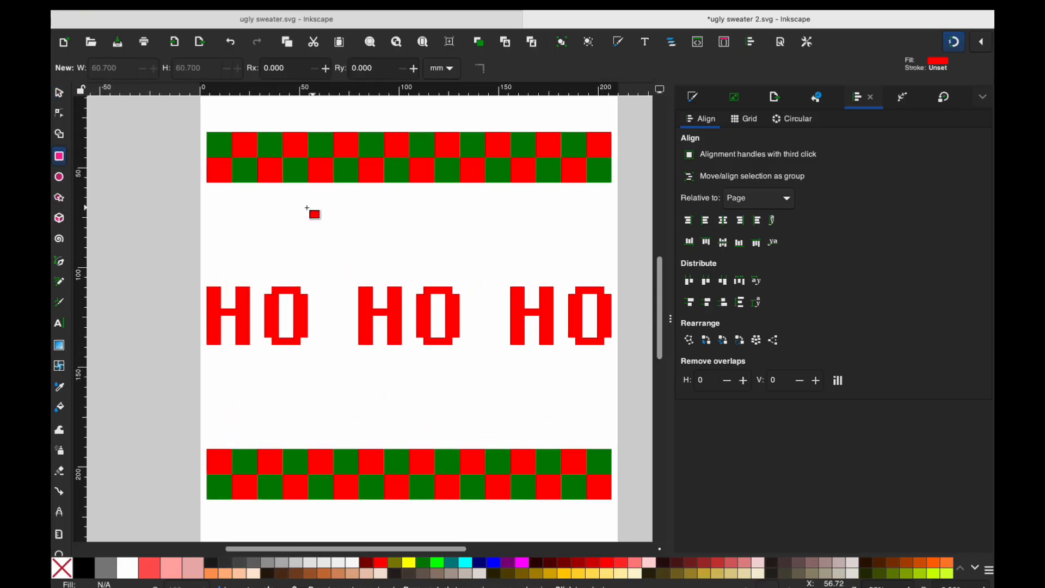
pyautogui.moveTo(233, 157)
pyautogui.mouseDown()
pyautogui.moveTo(257, 182)
pyautogui.moveTo(248, 169)
pyautogui.moveTo(256, 209)
pyautogui.moveTo(251, 165)
pyautogui.moveTo(269, 210)
pyautogui.mouseUp()
pyautogui.click(62, 97)
pyautogui.scroll(-1, 245, 188)
pyautogui.click(237, 174)
pyautogui.moveTo(283, 223); pyautogui.dragTo(283, 223)
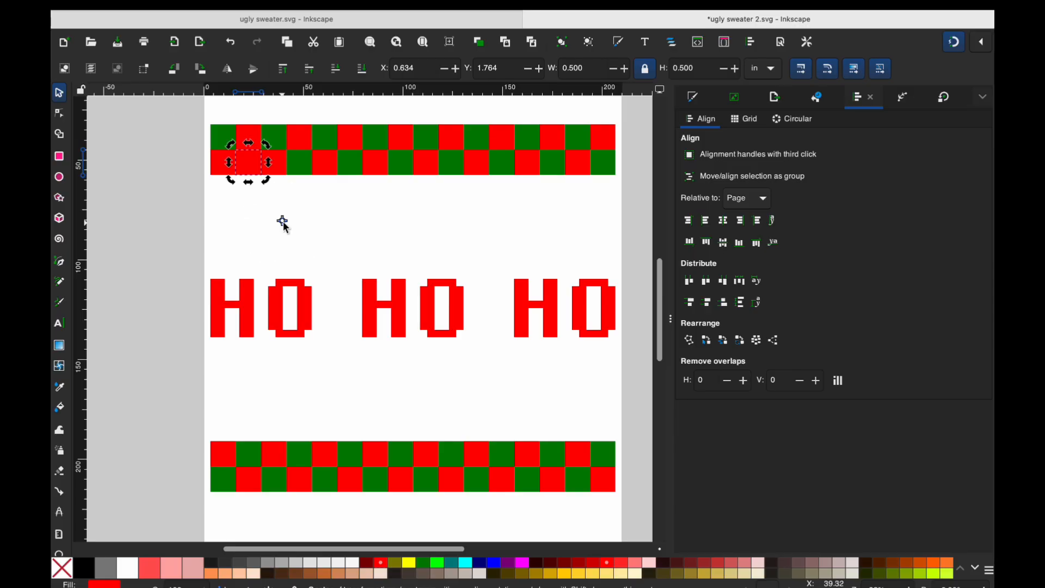
# Try to rotate the red square into a diamond and move it onto the lettering.
pyautogui.click(251, 164)
pyautogui.click(260, 161)
pyautogui.moveTo(267, 144); pyautogui.dragTo(259, 240)
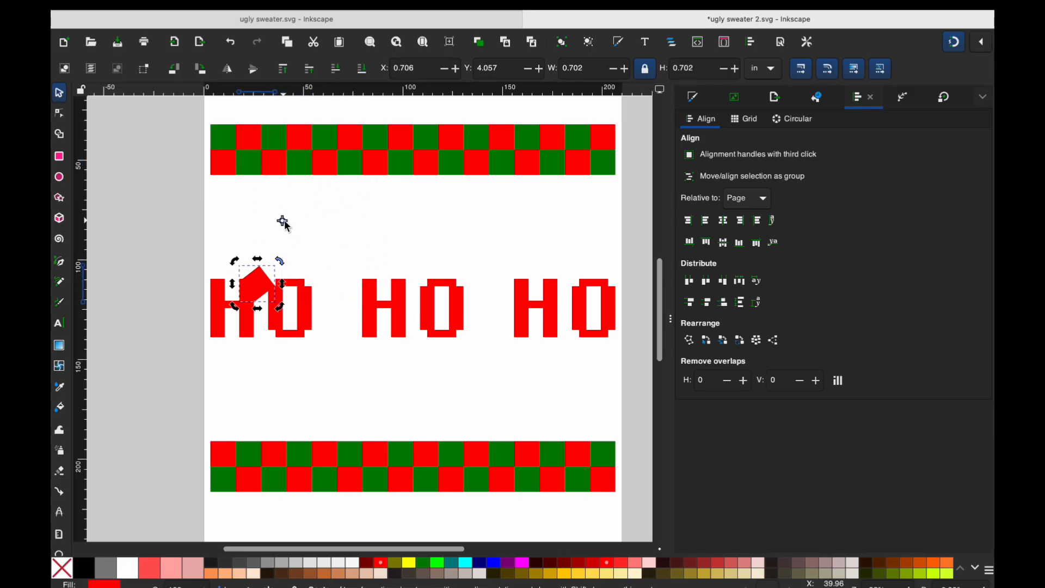
pyautogui.hotkey('ctrl', 'z')
# Move the red square just below the upper band, fill it green and resize it to about 0.289 in.
pyautogui.click(241, 158)
pyautogui.moveTo(243, 159); pyautogui.dragTo(311, 210)
pyautogui.scroll(2, 239, 183)
pyautogui.click(423, 564)
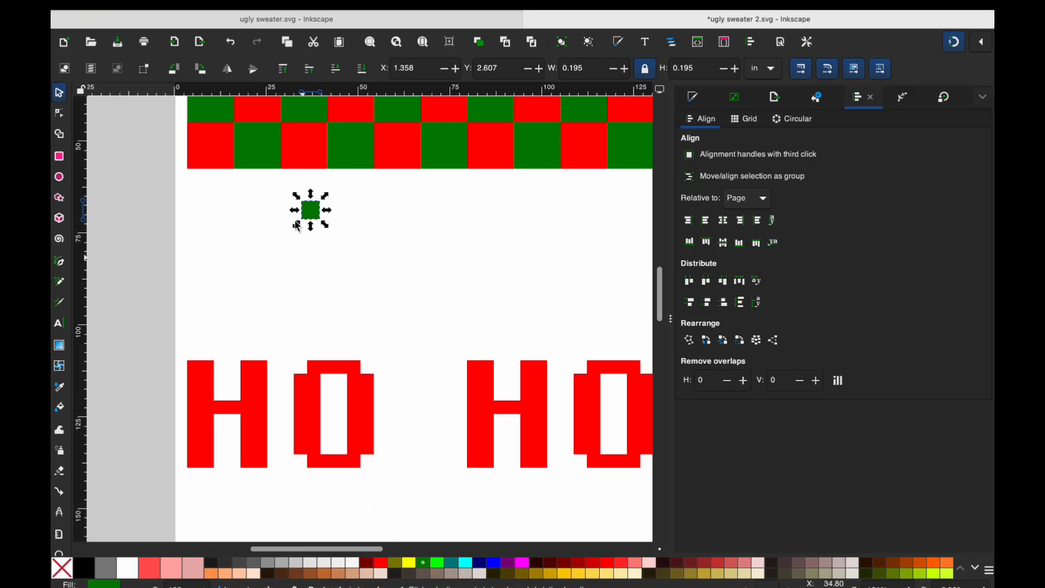
pyautogui.scroll(2, 316, 218)
pyautogui.moveTo(294, 240); pyautogui.dragTo(303, 209)
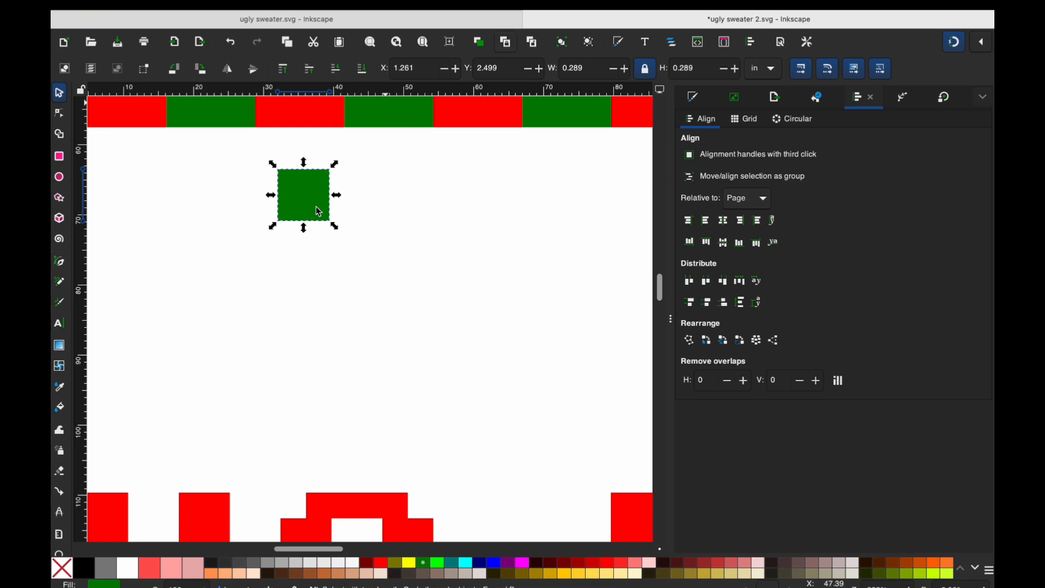
# Duplicate the green square twice and place the copies side by side, centred beneath it, as the tree's second row.
pyautogui.rightClick(320, 212)
pyautogui.click(322, 281)
pyautogui.moveTo(310, 208); pyautogui.dragTo(283, 261)
pyautogui.click(286, 252)
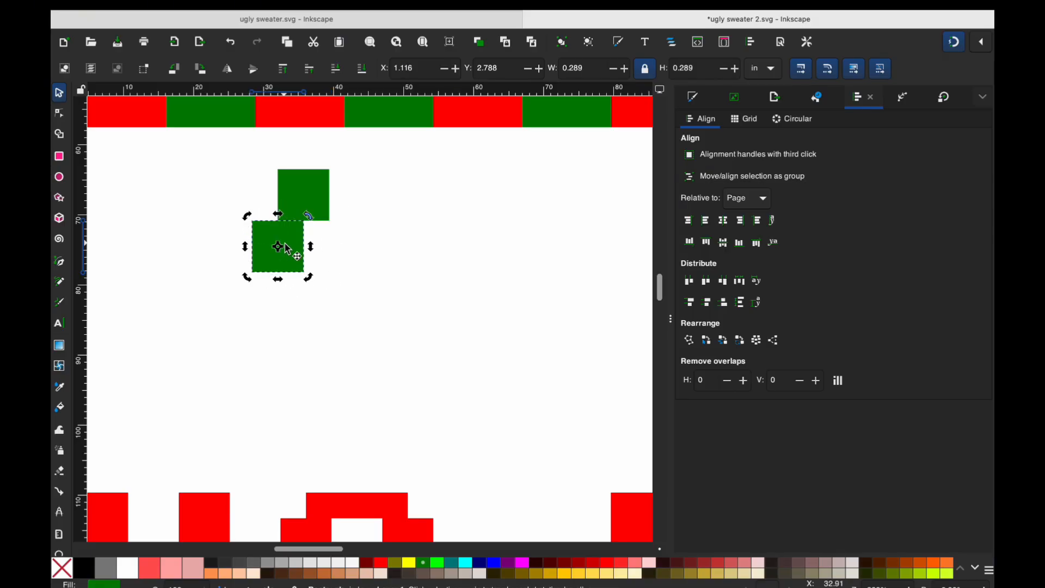
pyautogui.rightClick(287, 249)
pyautogui.click(282, 318)
pyautogui.moveTo(277, 246); pyautogui.dragTo(328, 246)
# Duplicate the squares of the second row to build a centred third row of three green squares.
pyautogui.moveTo(382, 299); pyautogui.dragTo(232, 211)
pyautogui.moveTo(328, 257); pyautogui.dragTo(364, 306)
pyautogui.click(393, 349)
pyautogui.click(328, 319)
pyautogui.hotkey('ctrl', 'd')
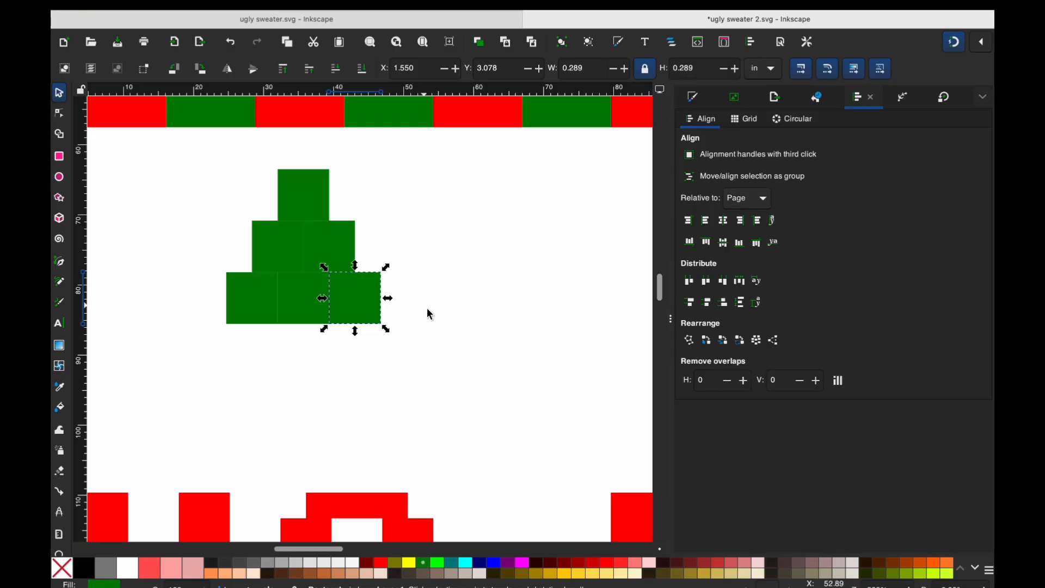
# Duplicate the third row beneath itself and add one more square for a centred fourth row of four.
pyautogui.moveTo(417, 343); pyautogui.dragTo(131, 262)
pyautogui.hotkey('ctrl', 'd')
pyautogui.moveTo(290, 314); pyautogui.dragTo(265, 357)
pyautogui.click(342, 353)
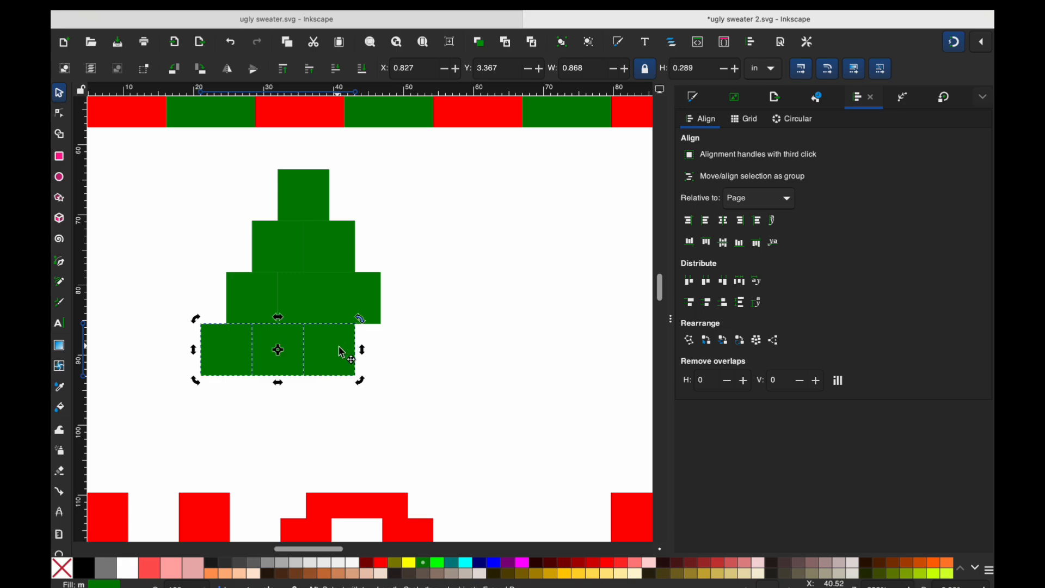
pyautogui.click(329, 390)
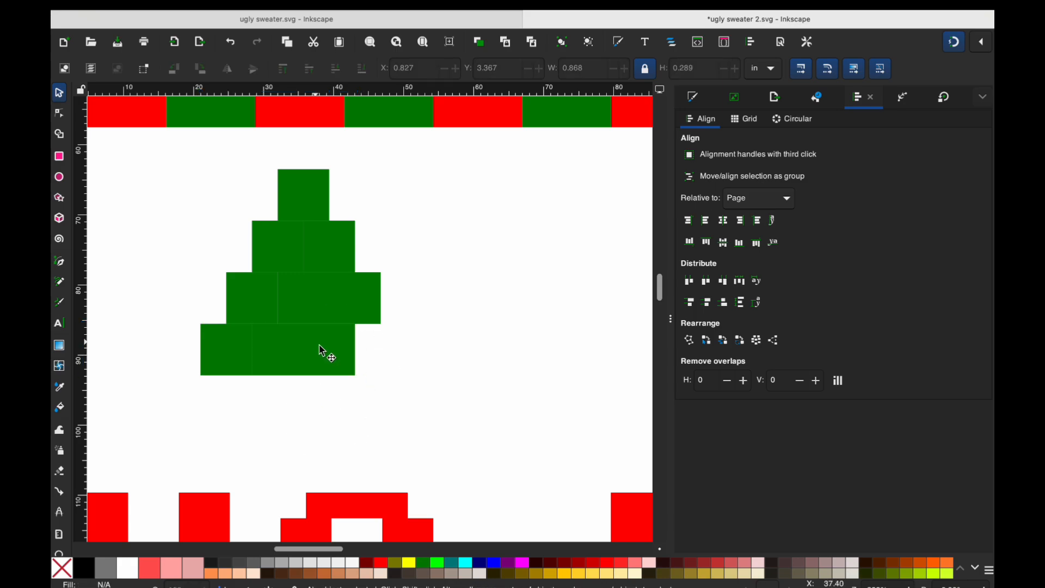
pyautogui.click(337, 357)
pyautogui.hotkey('ctrl', 'd')
pyautogui.moveTo(337, 357); pyautogui.dragTo(391, 358)
pyautogui.click(383, 420)
# Unite all the green squares into a single tree shape and inspect its nodes.
pyautogui.moveTo(492, 402); pyautogui.dragTo(120, 140)
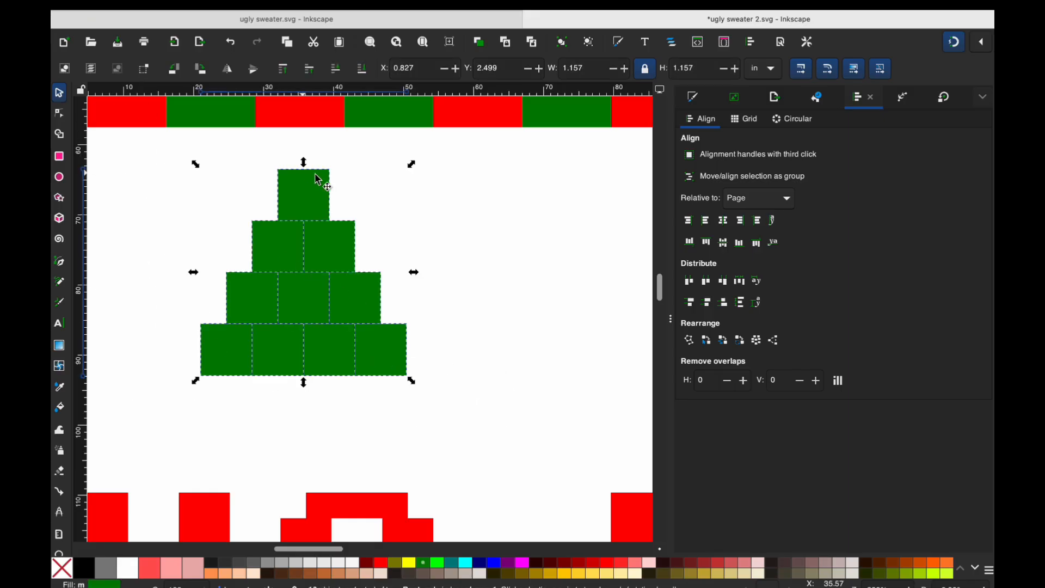
pyautogui.click(366, 401)
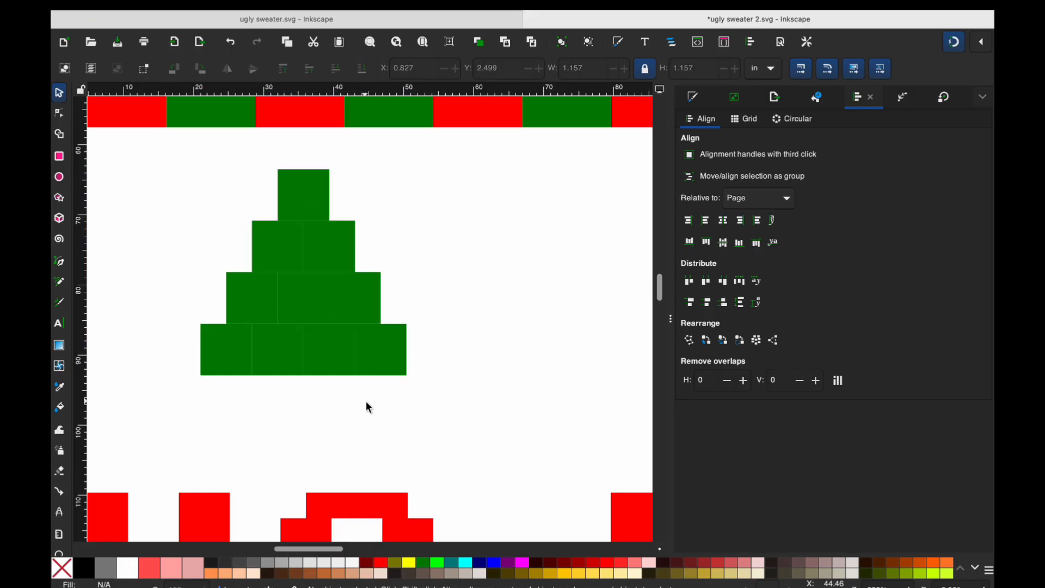
pyautogui.click(306, 371)
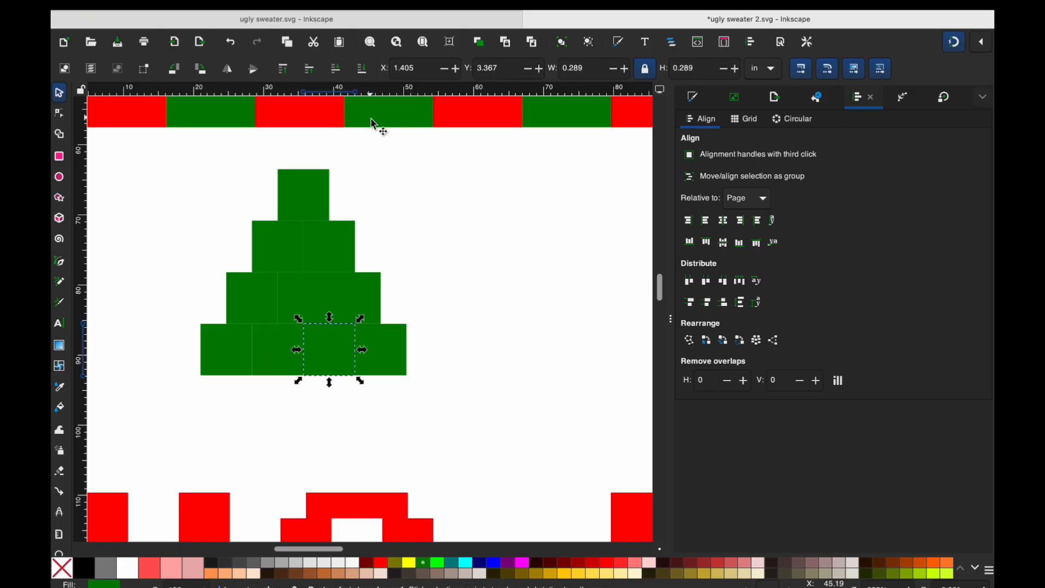
pyautogui.click(312, 252)
pyautogui.moveTo(484, 430); pyautogui.dragTo(130, 145)
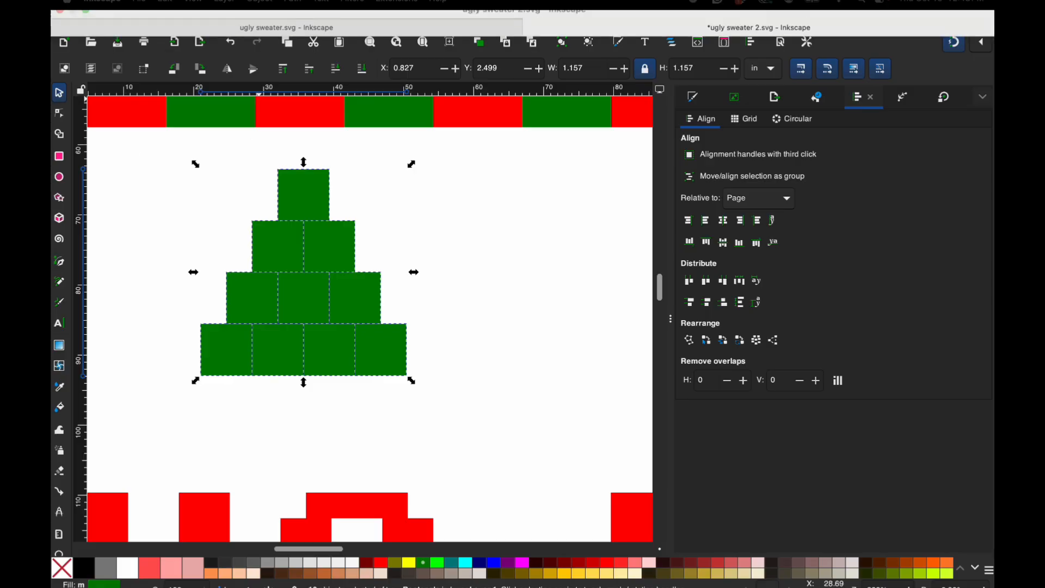
pyautogui.click(292, 2)
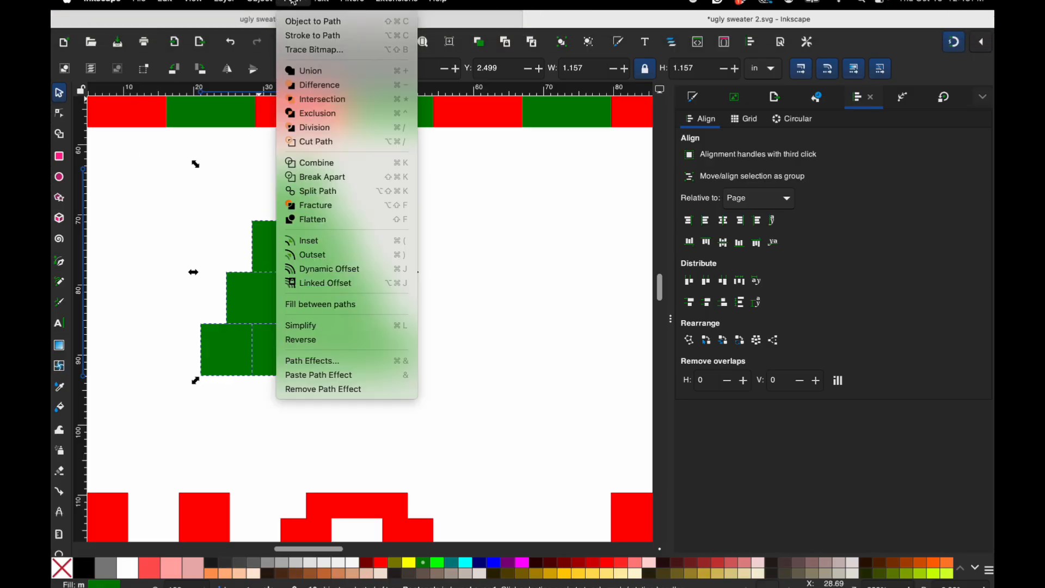
pyautogui.click(308, 72)
pyautogui.doubleClick(342, 322)
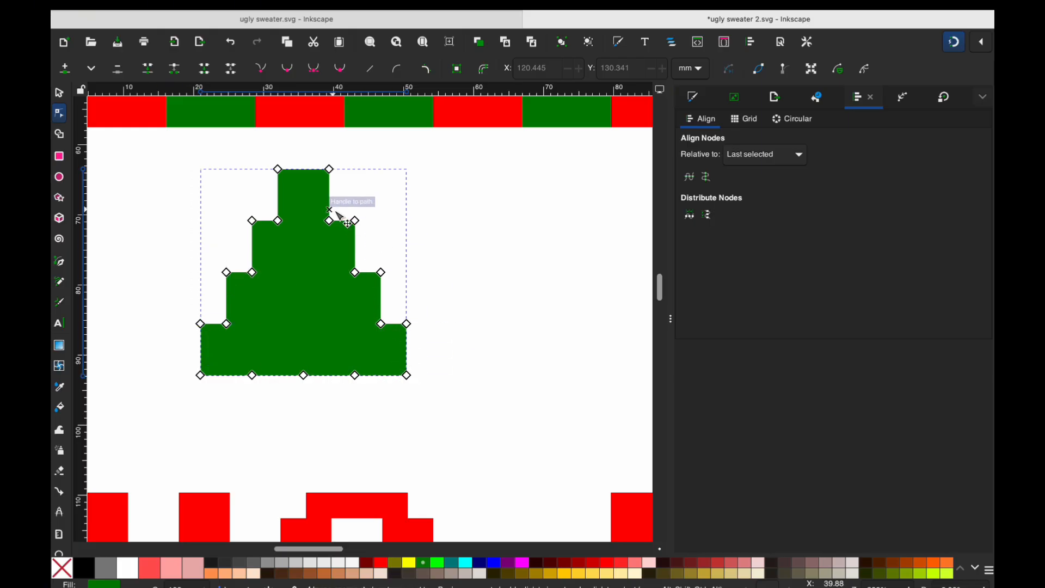
pyautogui.click(431, 214)
# Draw a trunk about 0.295 by 0.289 in centred under the tree and fill it with brown #502D16.
pyautogui.click(59, 158)
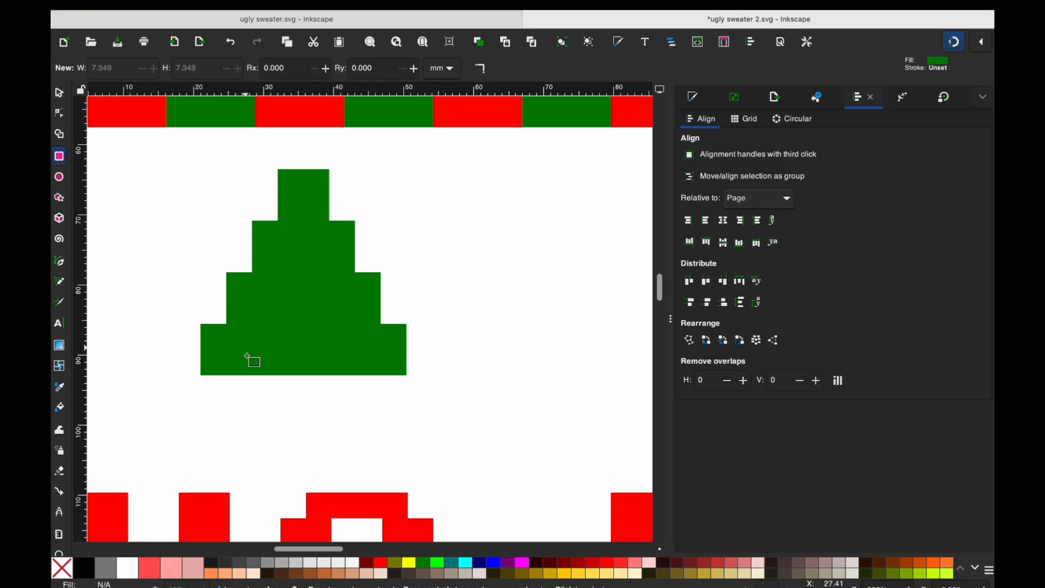
pyautogui.moveTo(281, 378); pyautogui.dragTo(319, 414)
pyautogui.press('s')
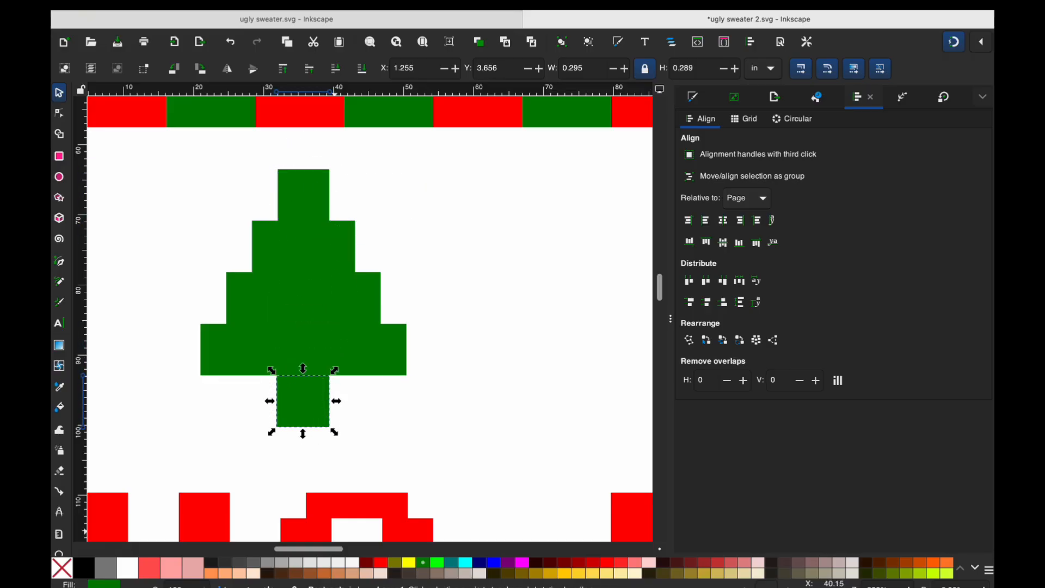
pyautogui.click(282, 574)
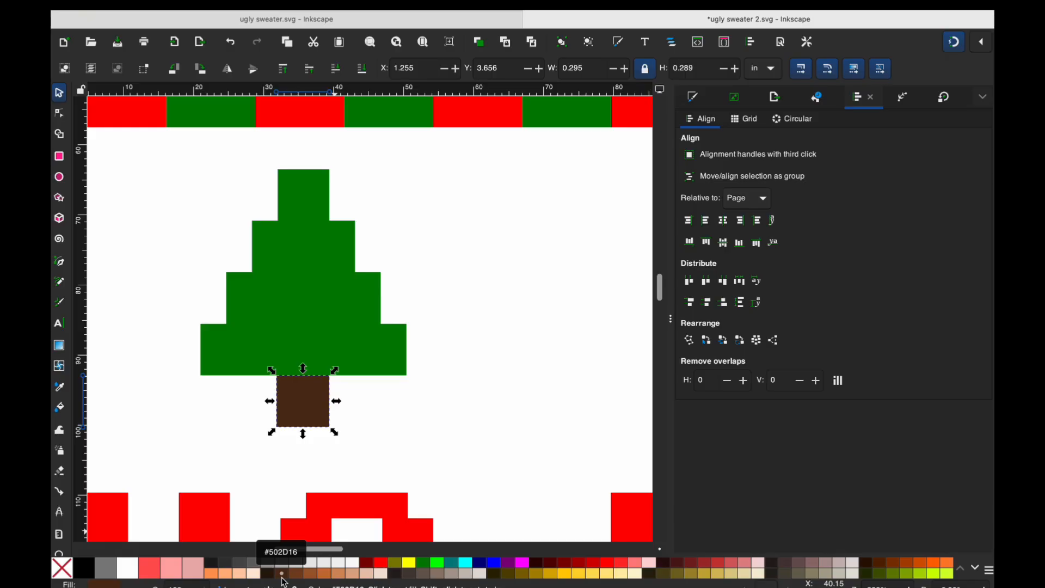
pyautogui.click(411, 406)
# Group the tree with its trunk and move it above the first HO, near the page's left edge.
pyautogui.scroll(-2, 410, 406)
pyautogui.scroll(-1, 411, 406)
pyautogui.moveTo(370, 401); pyautogui.dragTo(203, 285)
pyautogui.rightClick(311, 324)
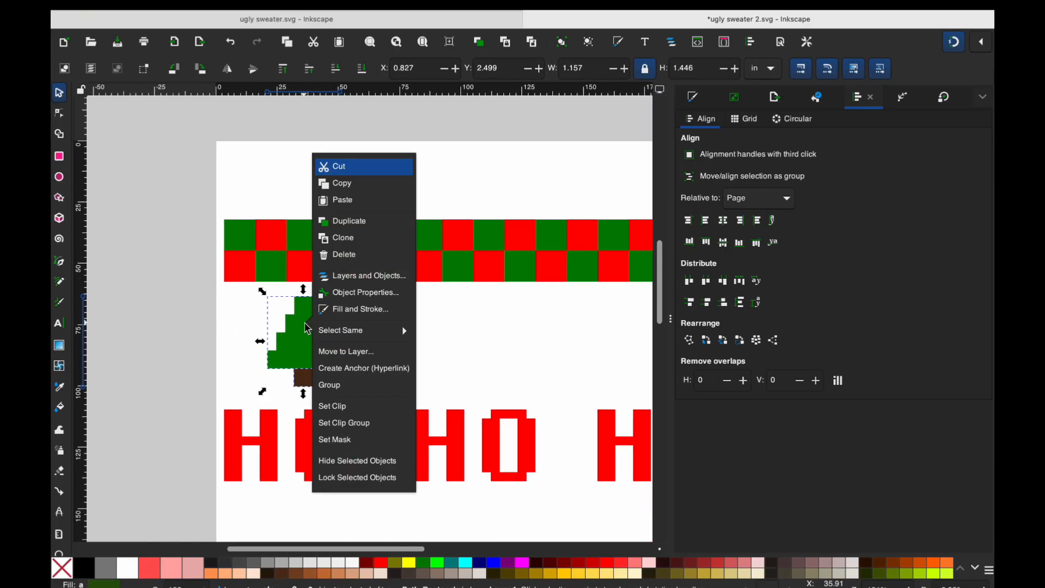
pyautogui.click(357, 392)
pyautogui.moveTo(325, 358); pyautogui.dragTo(301, 357)
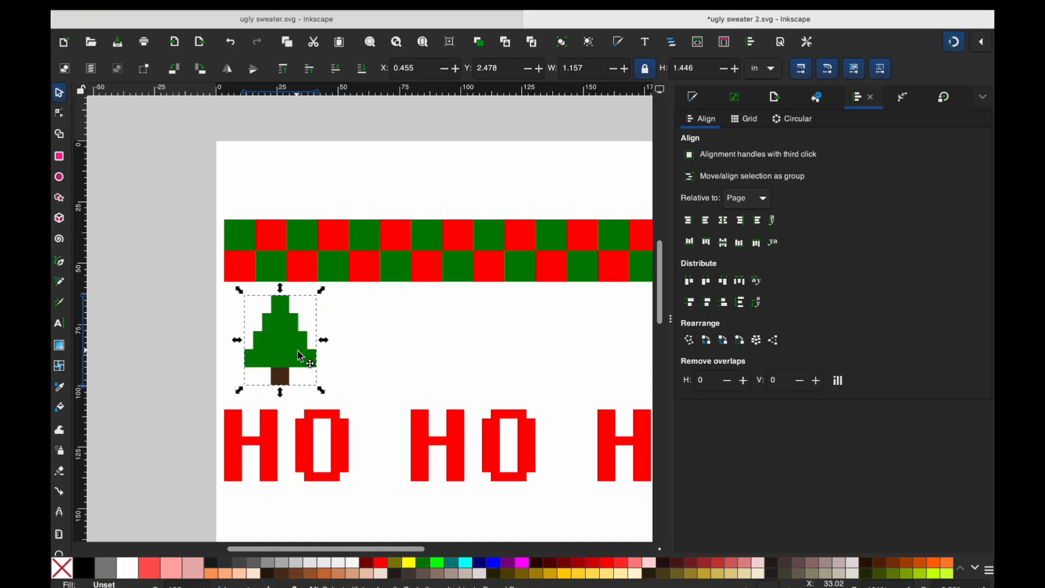
# Duplicate the tree to make a row of four spread between the upper band and the HO HO HO lettering.
pyautogui.rightClick(301, 356)
pyautogui.click(359, 236)
pyautogui.moveTo(289, 366); pyautogui.dragTo(416, 353)
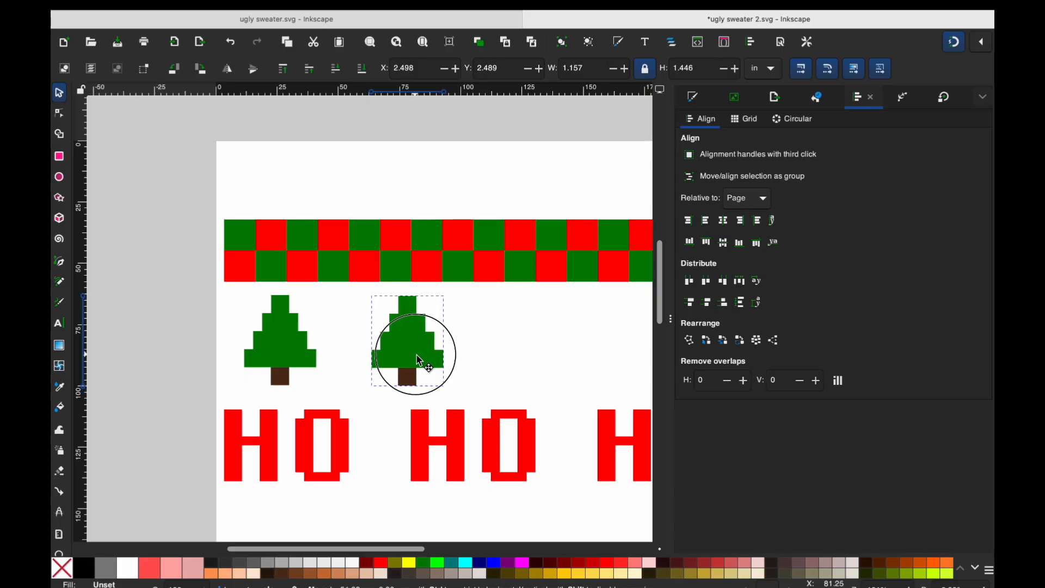
pyautogui.hscroll(8, 417, 355)
pyautogui.scroll(-1, 417, 355)
pyautogui.hotkey('ctrl', 'd')
pyautogui.moveTo(299, 346); pyautogui.dragTo(461, 330)
pyautogui.keyDown('shift'); pyautogui.click(297, 343); pyautogui.keyUp('shift')
pyautogui.click(375, 369)
pyautogui.hotkey('ctrl', 'd')
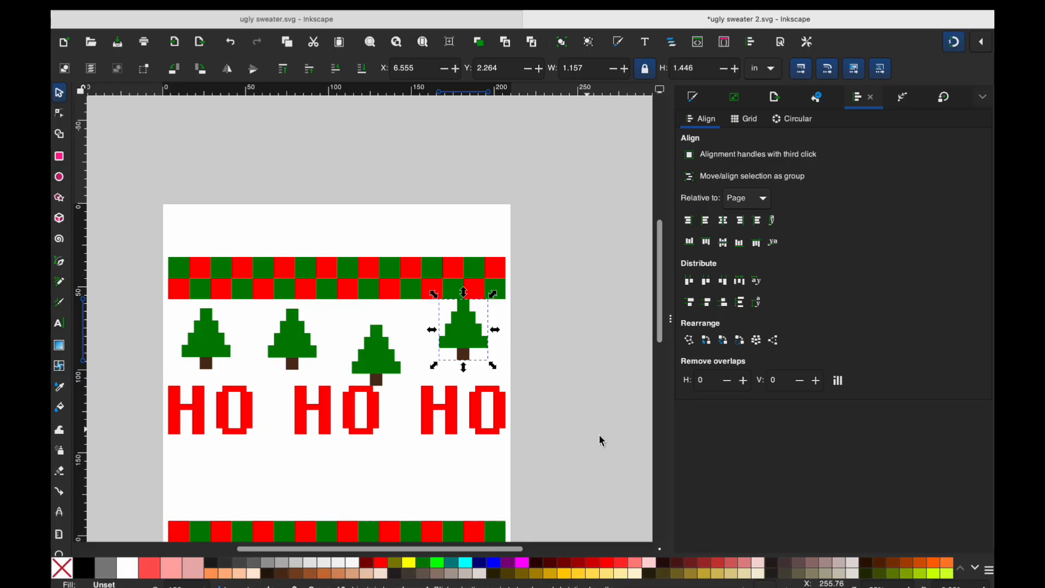
# Align the four trees vertically to the page's middle and distribute them horizontally with even gaps.
pyautogui.moveTo(578, 438); pyautogui.dragTo(155, 284)
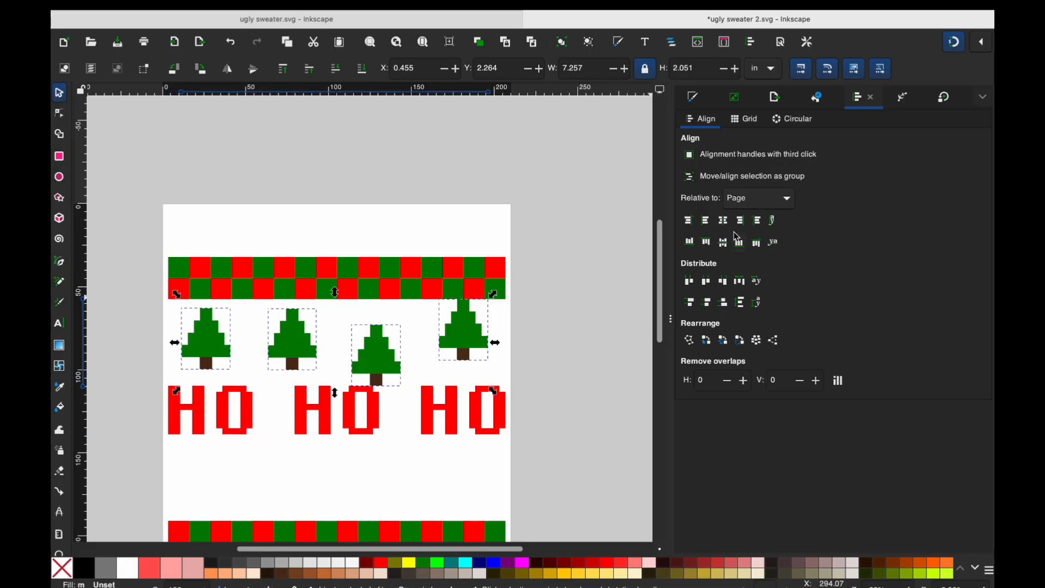
pyautogui.click(728, 249)
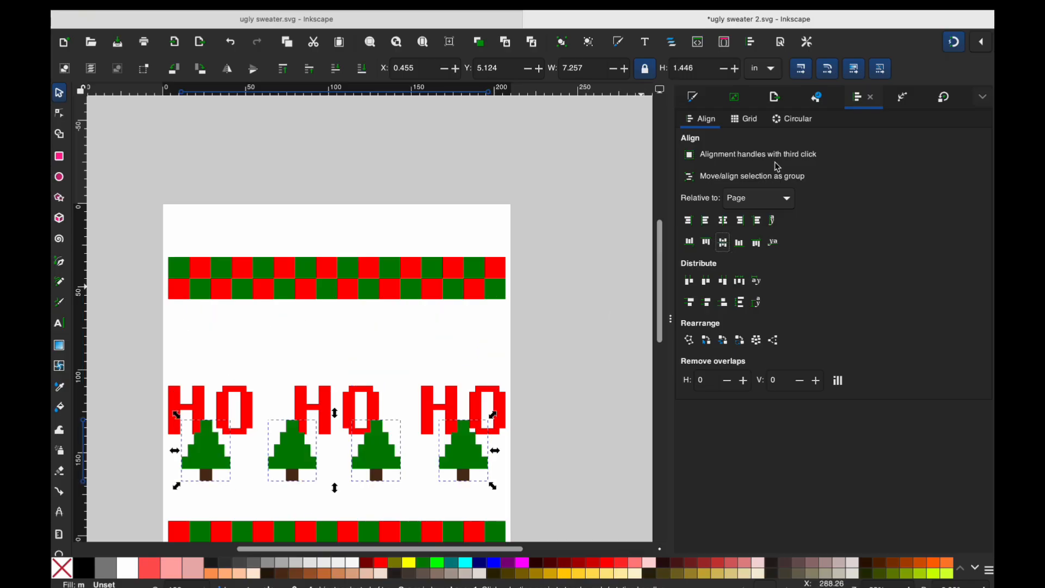
pyautogui.click(773, 199)
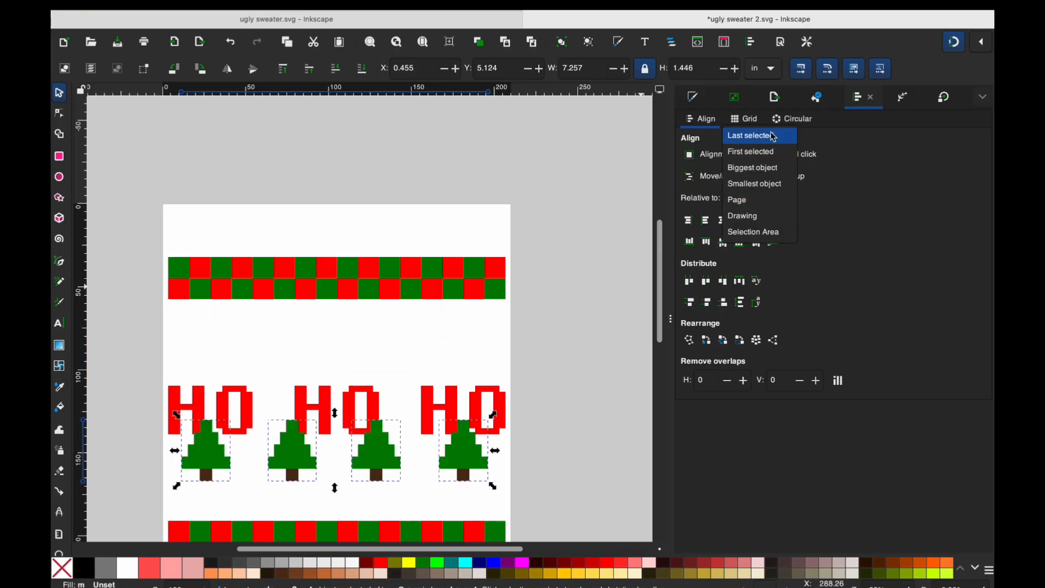
pyautogui.click(870, 283)
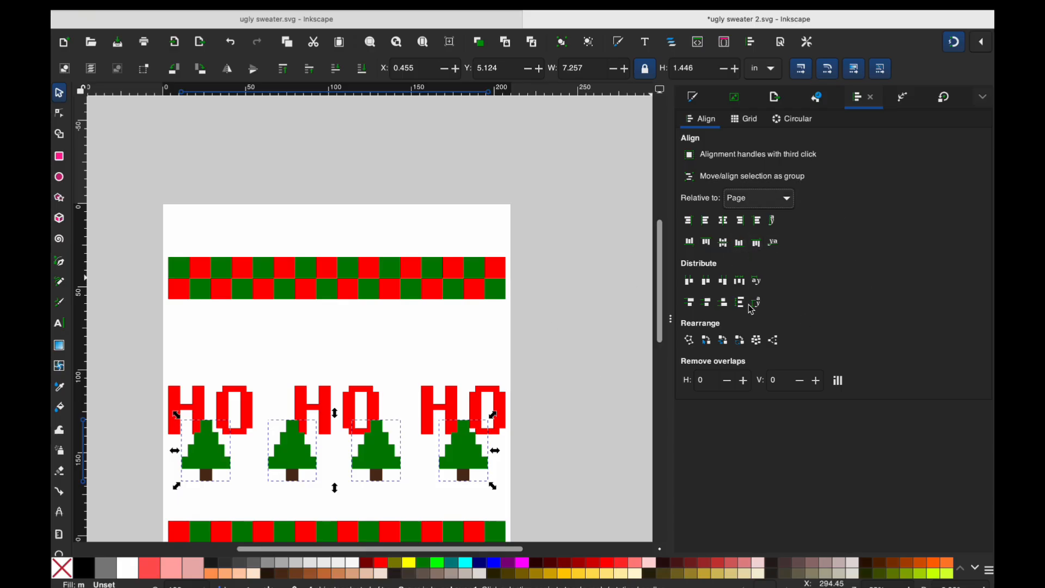
pyautogui.click(742, 283)
# Move the row of trees up into the gap between the upper band and the HO HO HO lettering.
pyautogui.moveTo(463, 457); pyautogui.dragTo(460, 350)
pyautogui.press('Down')
pyautogui.press('Down')
pyautogui.press('Down')
pyautogui.press('Down')
pyautogui.press('Down')
pyautogui.press('Down')
pyautogui.press('Down')
pyautogui.press('Down')
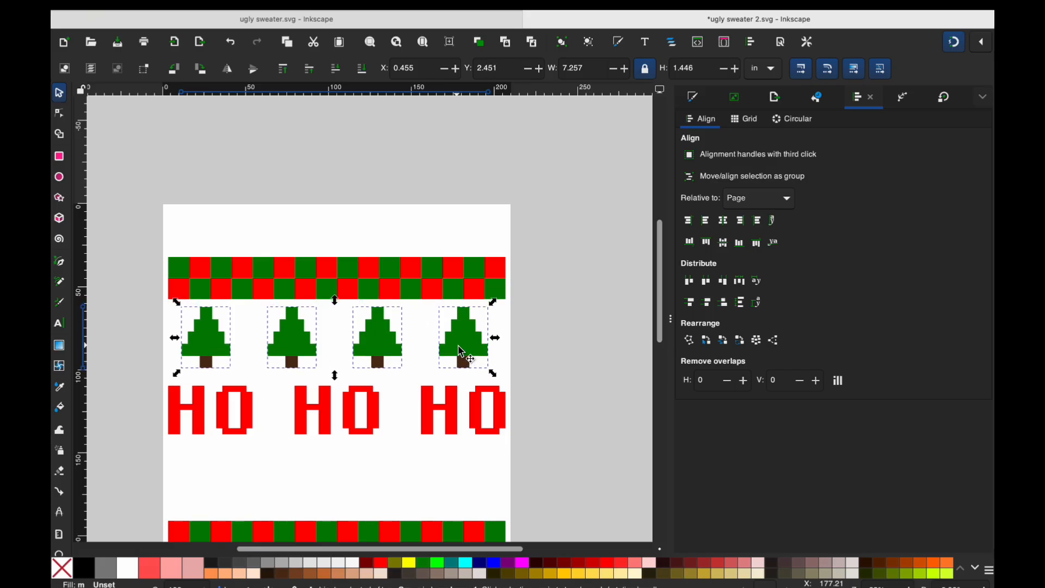
# Ungroup the four trees and place a duplicate of the row just below the HO HO HO lettering.
pyautogui.rightClick(459, 346)
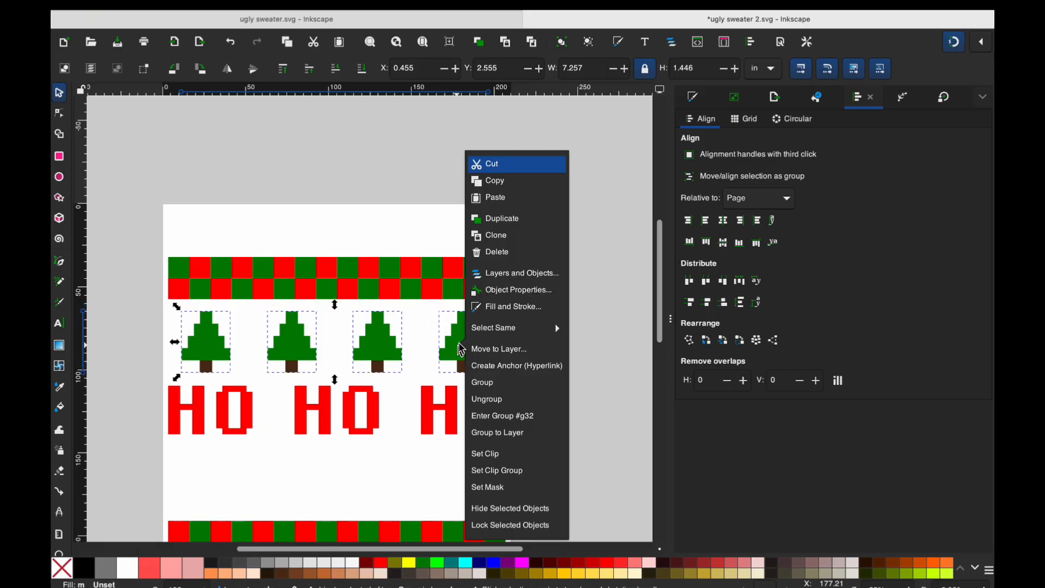
pyautogui.click(508, 397)
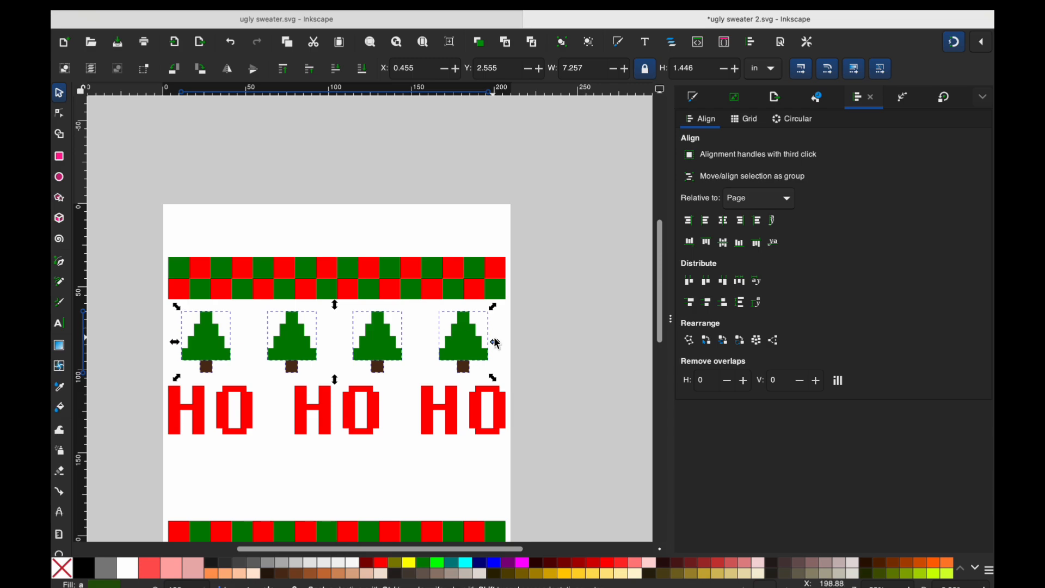
pyautogui.hotkey('ctrl', 'd')
pyautogui.moveTo(393, 343); pyautogui.dragTo(397, 478)
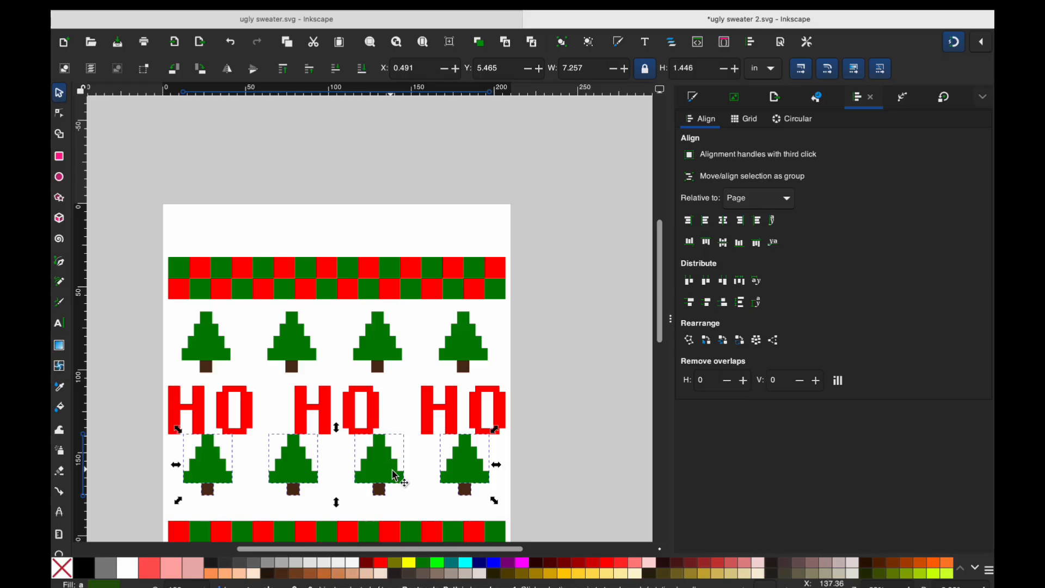
# Group the upper row of trees with their trunks, and group the lower row of trees the same way.
pyautogui.click(567, 483)
pyautogui.click(461, 476)
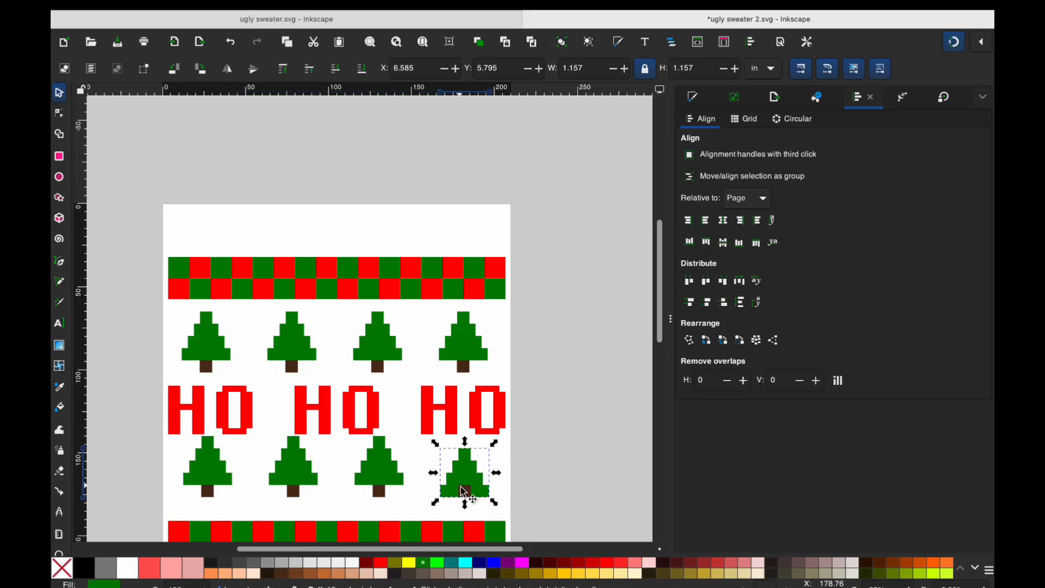
pyautogui.click(566, 460)
pyautogui.click(479, 354)
pyautogui.click(520, 375)
pyautogui.moveTo(542, 393); pyautogui.dragTo(100, 286)
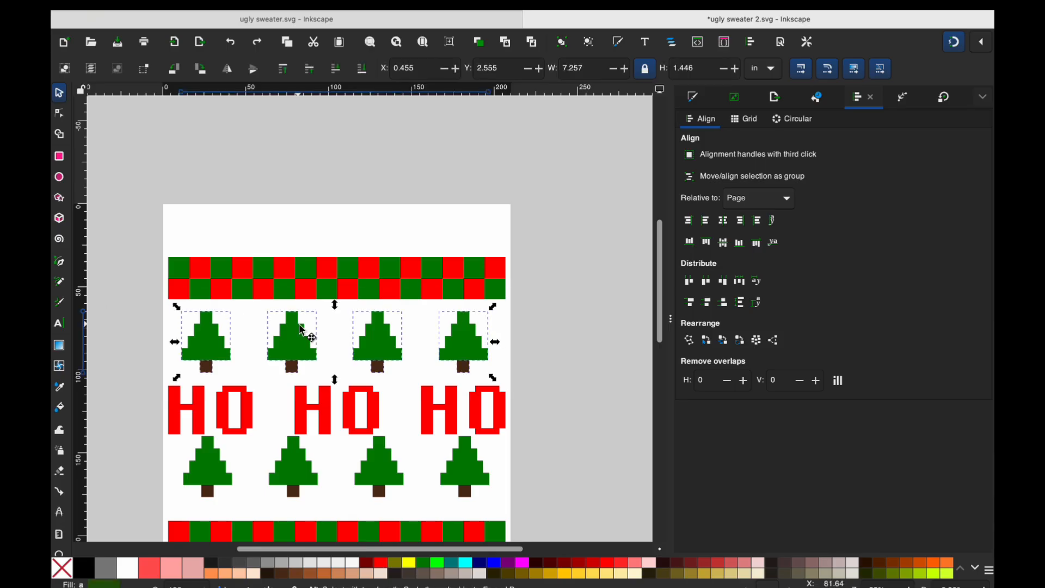
pyautogui.moveTo(528, 506); pyautogui.dragTo(112, 429)
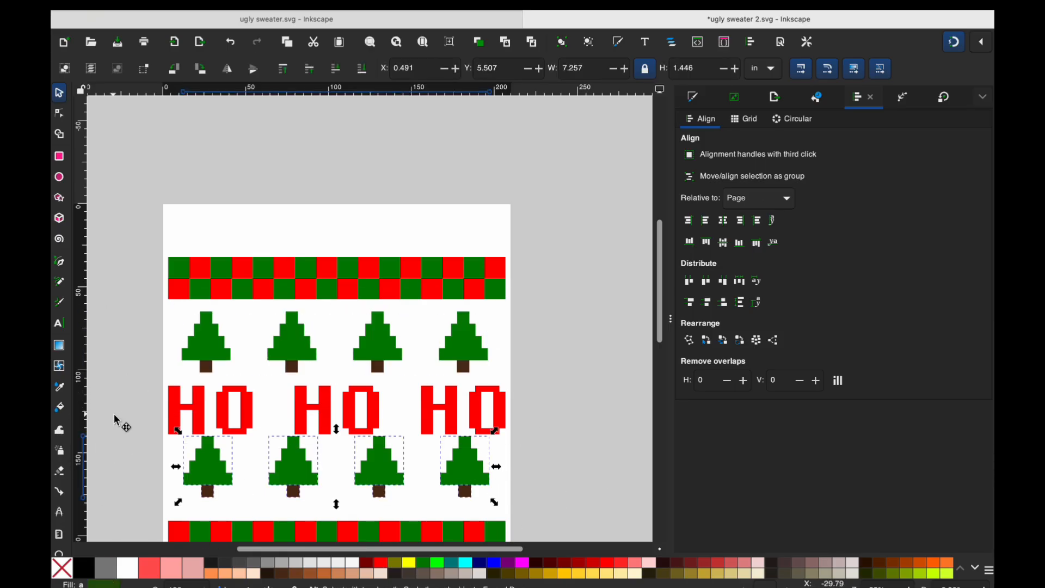
# Distribute the two bands, both tree rows and the lettering with even vertical gaps, and center them horizontally on the page.
pyautogui.keyDown('shift'); pyautogui.click(479, 401); pyautogui.keyUp('shift')
pyautogui.keyDown('shift'); pyautogui.click(483, 361); pyautogui.keyUp('shift')
pyautogui.keyDown('shift'); pyautogui.click(473, 300); pyautogui.keyUp('shift')
pyautogui.keyDown('shift'); pyautogui.click(486, 532); pyautogui.keyUp('shift')
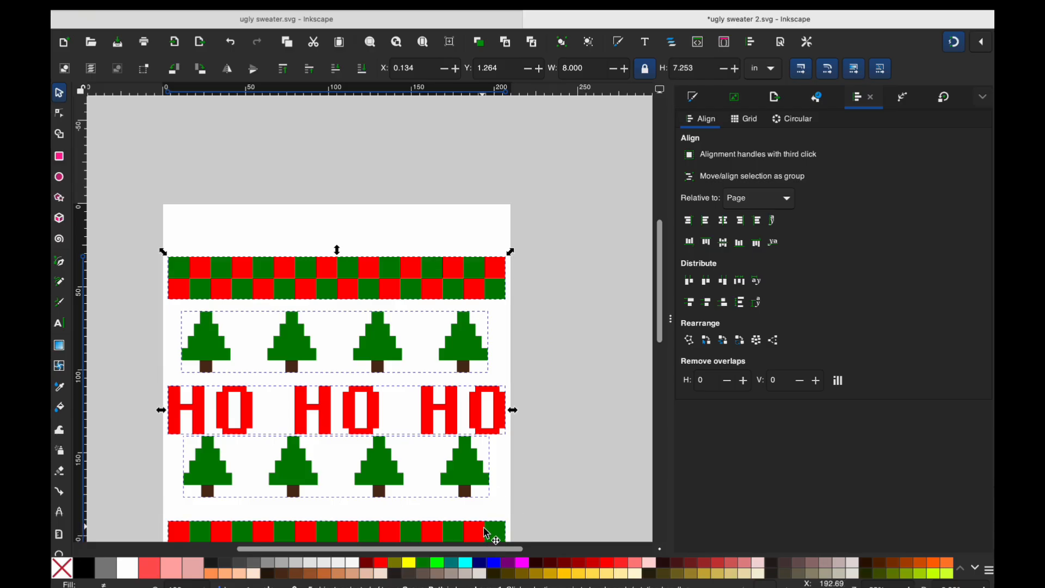
pyautogui.click(744, 310)
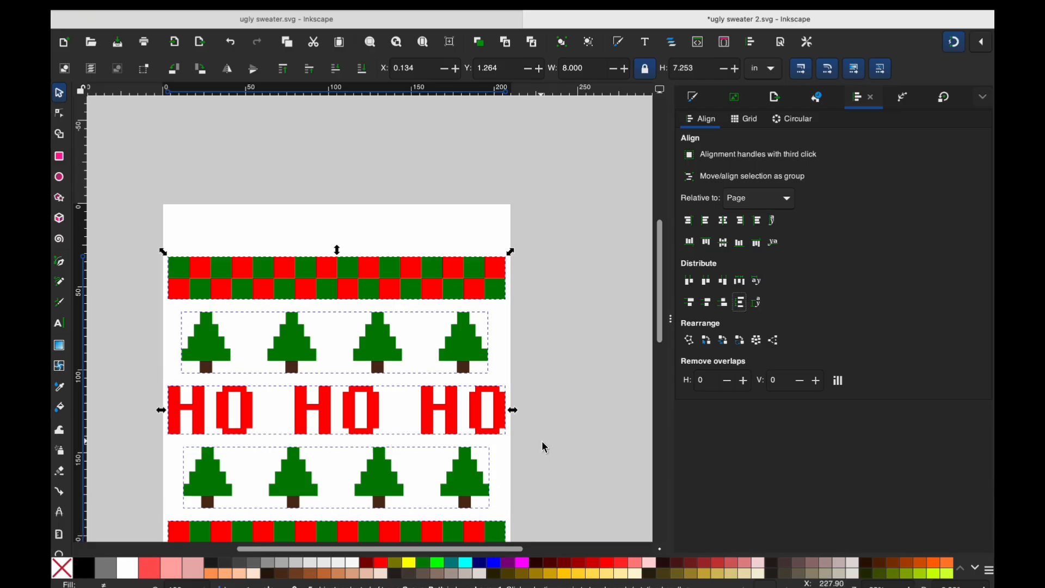
pyautogui.click(725, 225)
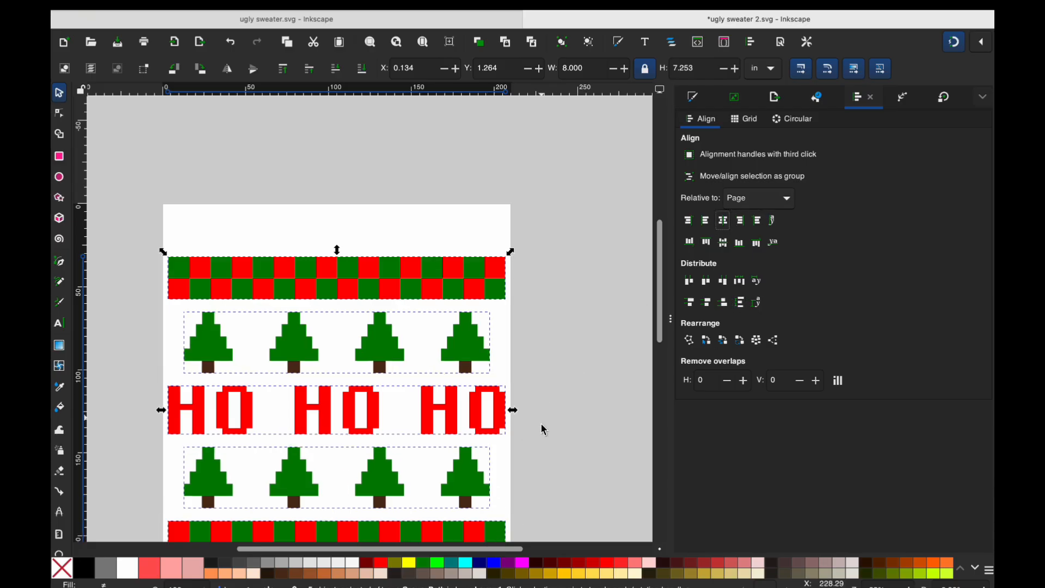
pyautogui.click(595, 436)
pyautogui.scroll(-7, 595, 436)
pyautogui.hscroll(-2, 594, 435)
pyautogui.scroll(2, 595, 436)
pyautogui.scroll(1, 593, 433)
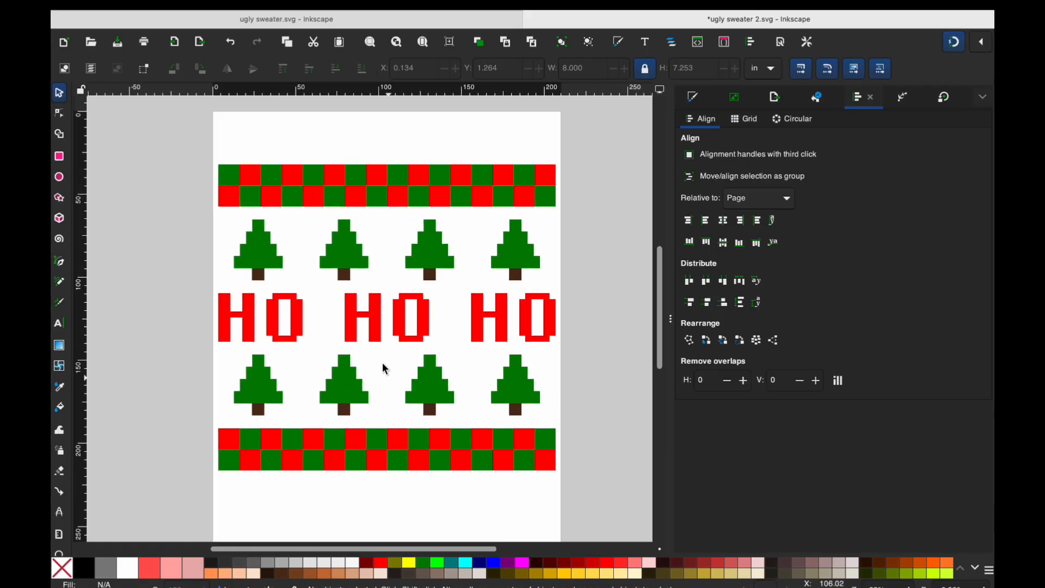
pyautogui.click(487, 326)
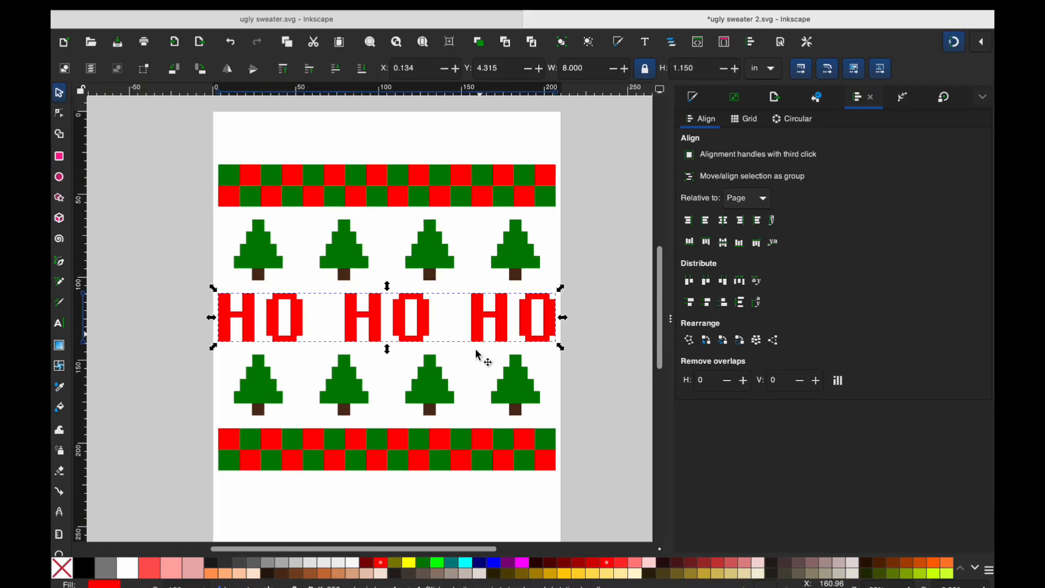
pyautogui.click(470, 394)
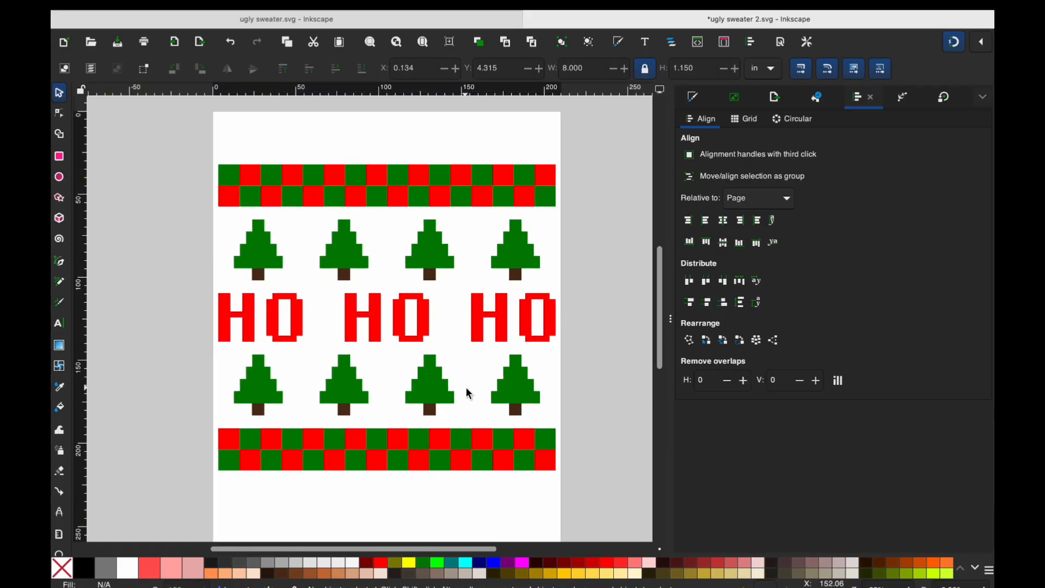
# Draw a square about 0.24 in wide between the first two upper trees and fill it with olive.
pyautogui.click(60, 156)
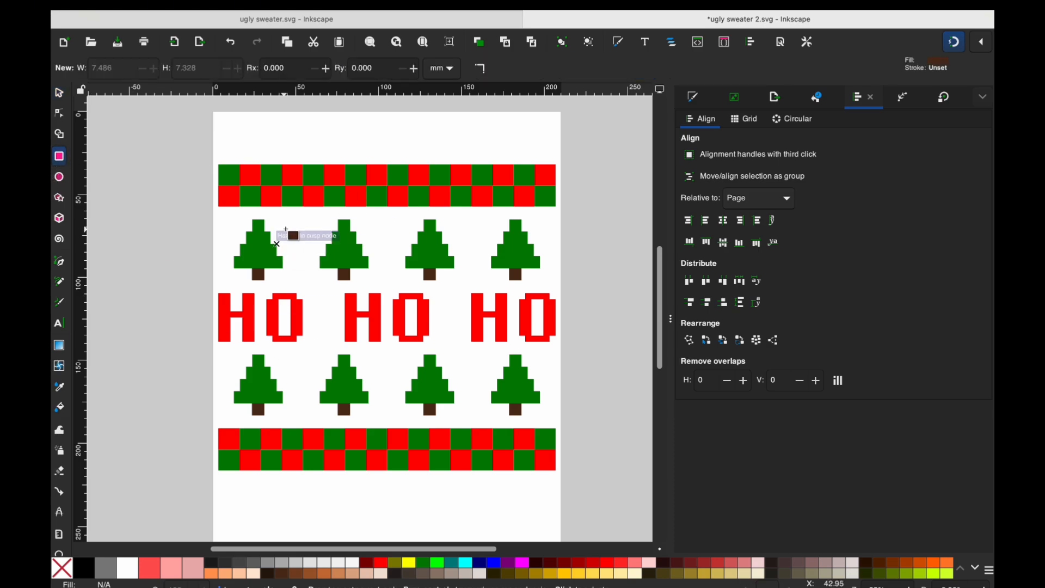
pyautogui.scroll(2, 297, 232)
pyautogui.moveTo(316, 230); pyautogui.dragTo(336, 251)
pyautogui.press('s')
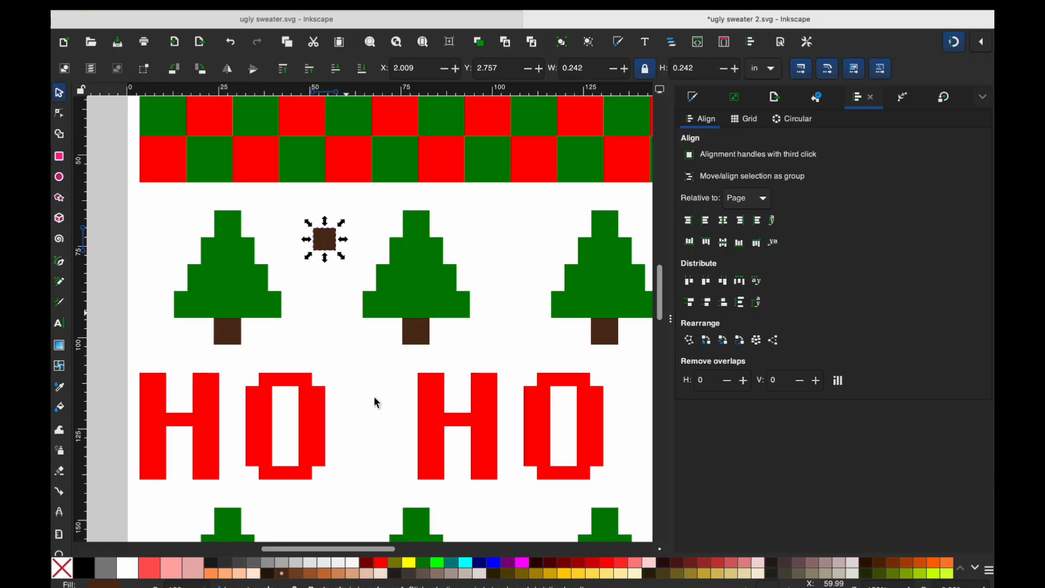
pyautogui.click(411, 568)
pyautogui.click(402, 567)
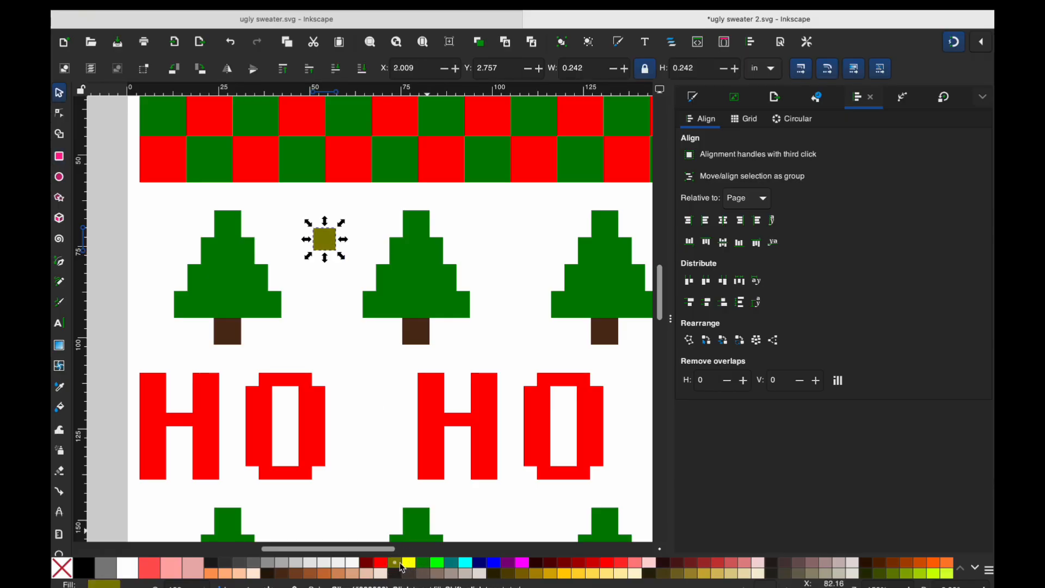
# Shrink the olive square to about 0.18 in and arrange copies of it into a stepped, rounded ornament about 0.54 in wide.
pyautogui.moveTo(326, 257); pyautogui.dragTo(333, 277)
pyautogui.scroll(2, 315, 254)
pyautogui.click(337, 286)
pyautogui.click(353, 298)
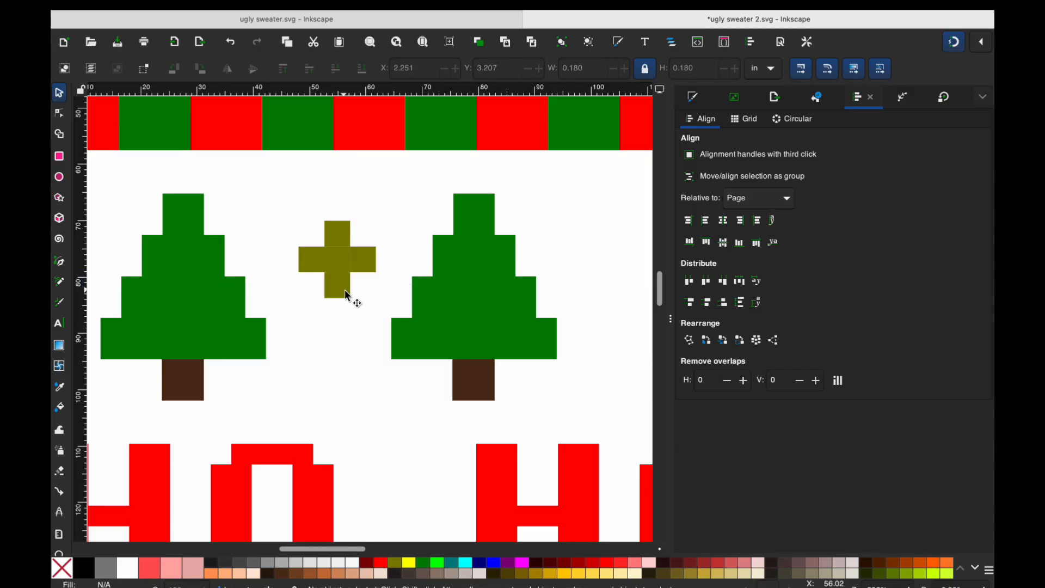
pyautogui.moveTo(325, 257)
pyautogui.mouseDown()
pyautogui.moveTo(360, 254)
pyautogui.moveTo(348, 253)
pyautogui.moveTo(354, 289)
pyautogui.moveTo(335, 275)
pyautogui.mouseUp()
pyautogui.click(360, 292)
pyautogui.click(395, 220)
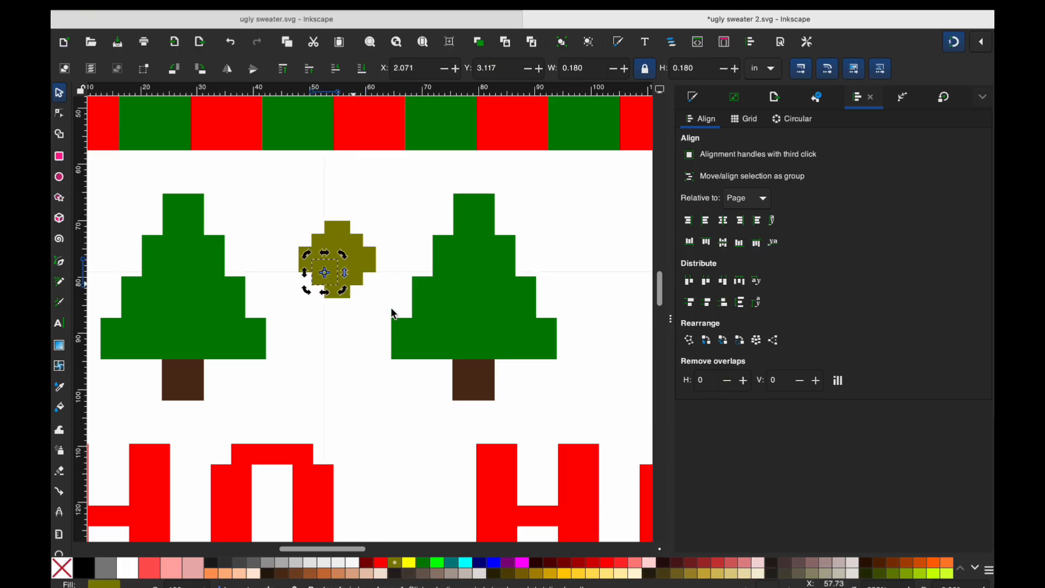
# Unite the ornament's squares into one path and scale it down proportionally to about 0.37 in wide.
pyautogui.click(361, 308)
pyautogui.moveTo(299, 212); pyautogui.dragTo(393, 323)
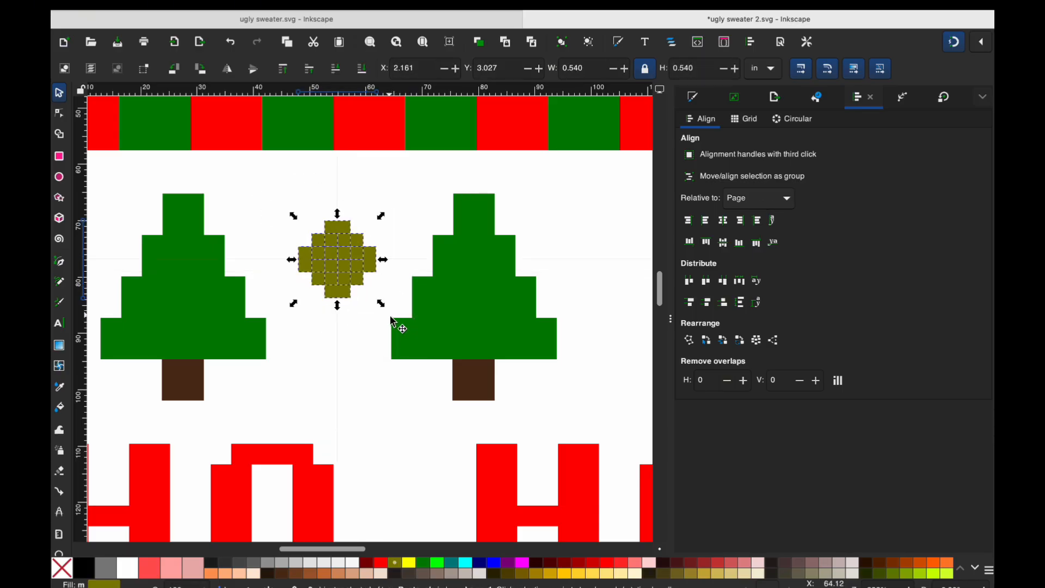
pyautogui.moveTo(248, 2)
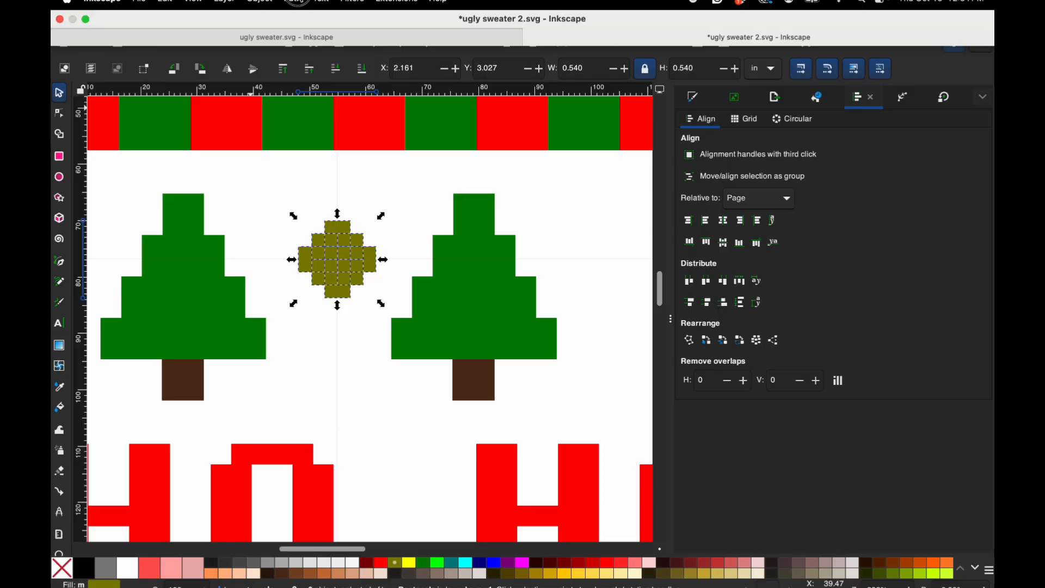
pyautogui.click(294, 2)
pyautogui.click(309, 70)
pyautogui.scroll(-1, 339, 338)
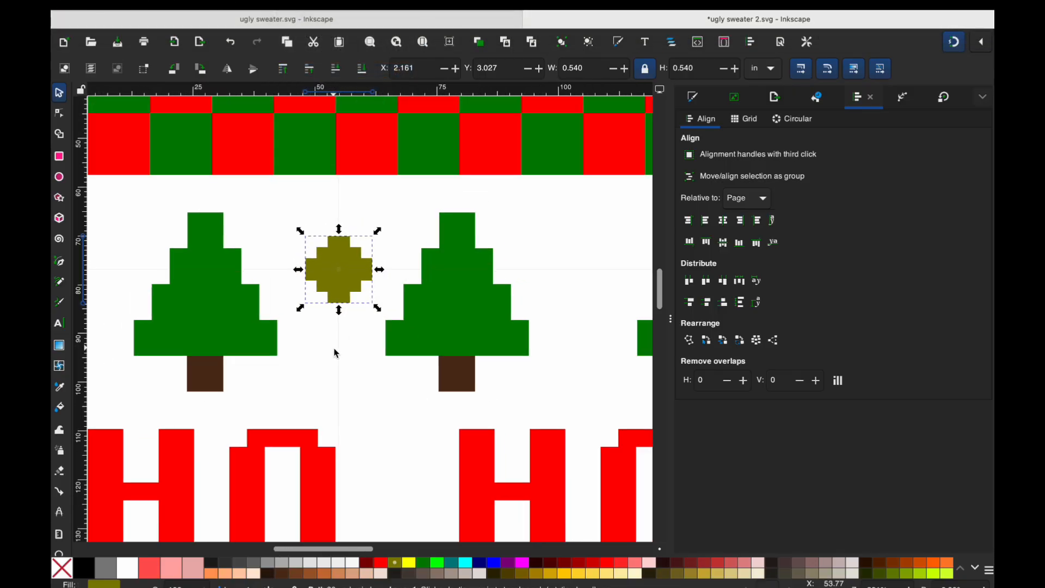
pyautogui.scroll(-1, 340, 348)
pyautogui.moveTo(376, 315); pyautogui.dragTo(337, 327)
pyautogui.scroll(-2, 336, 327)
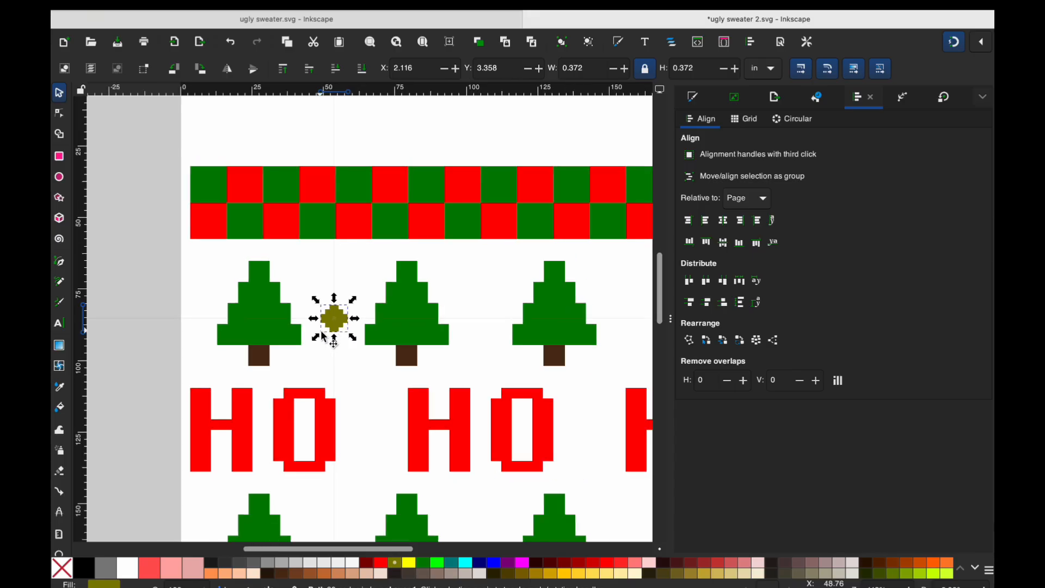
pyautogui.hscroll(1, 333, 328)
pyautogui.scroll(-1, 333, 329)
# Duplicate the ornament into the other two gaps between the upper trees and distribute all three horizontally with even gaps.
pyautogui.click(321, 330)
pyautogui.click(312, 308)
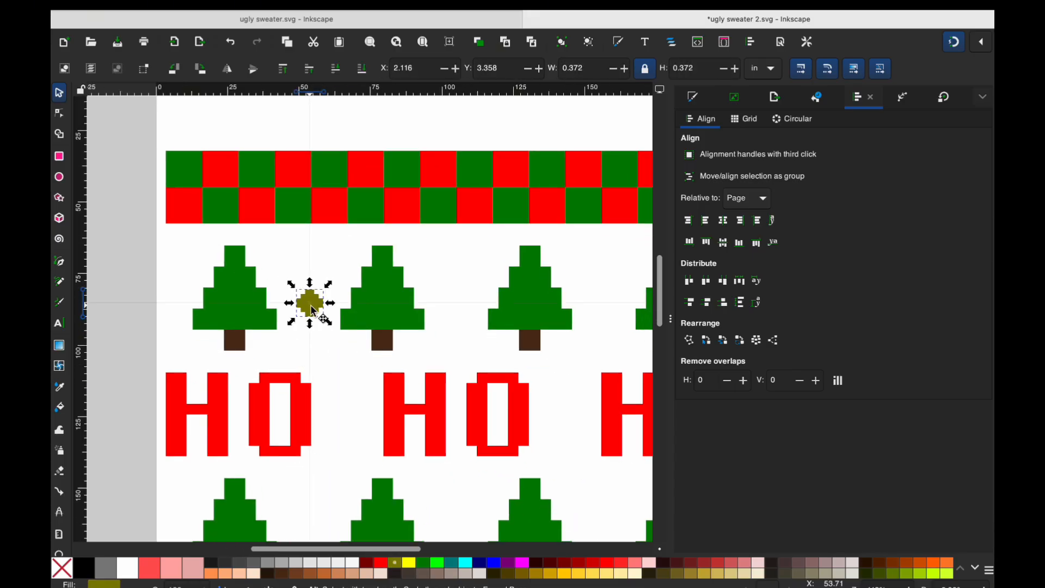
pyautogui.moveTo(321, 300); pyautogui.dragTo(478, 301)
pyautogui.moveTo(322, 306); pyautogui.dragTo(613, 299)
pyautogui.moveTo(109, 252); pyautogui.dragTo(626, 315)
# Try to unite the three ornaments between the upper trees into one path.
pyautogui.click(297, 2)
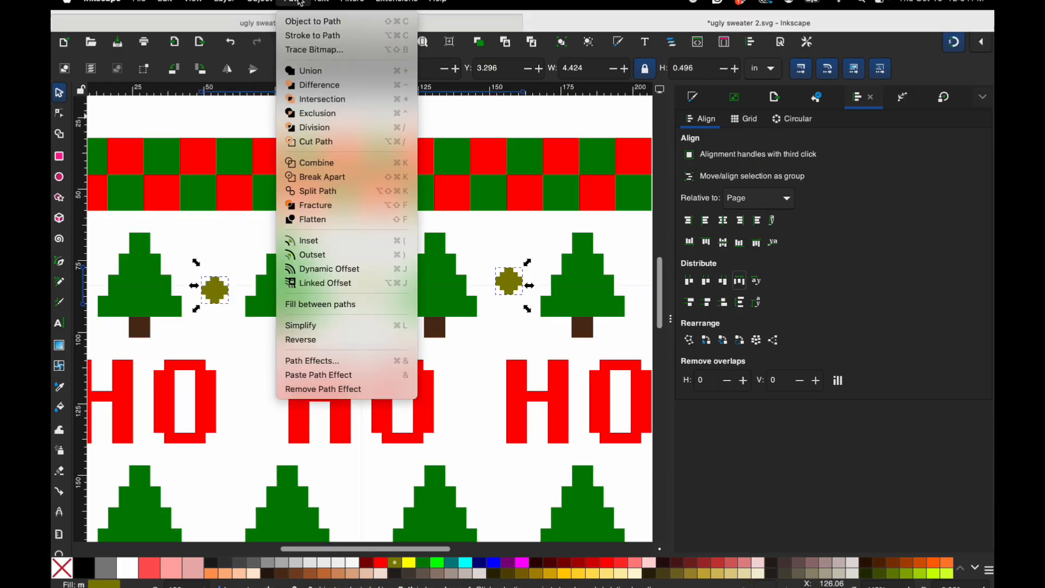
pyautogui.click(337, 73)
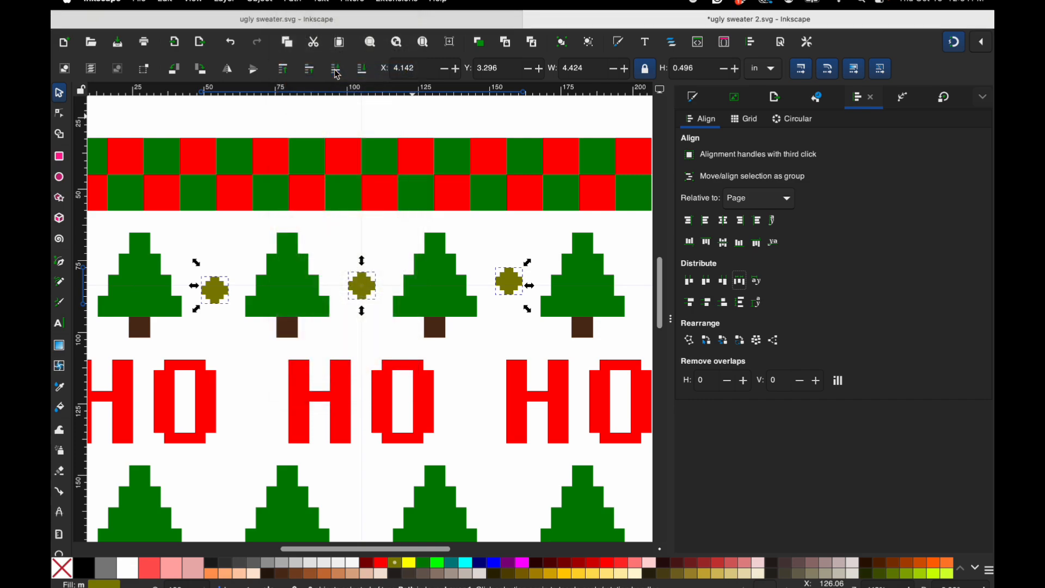
pyautogui.scroll(-2, 389, 283)
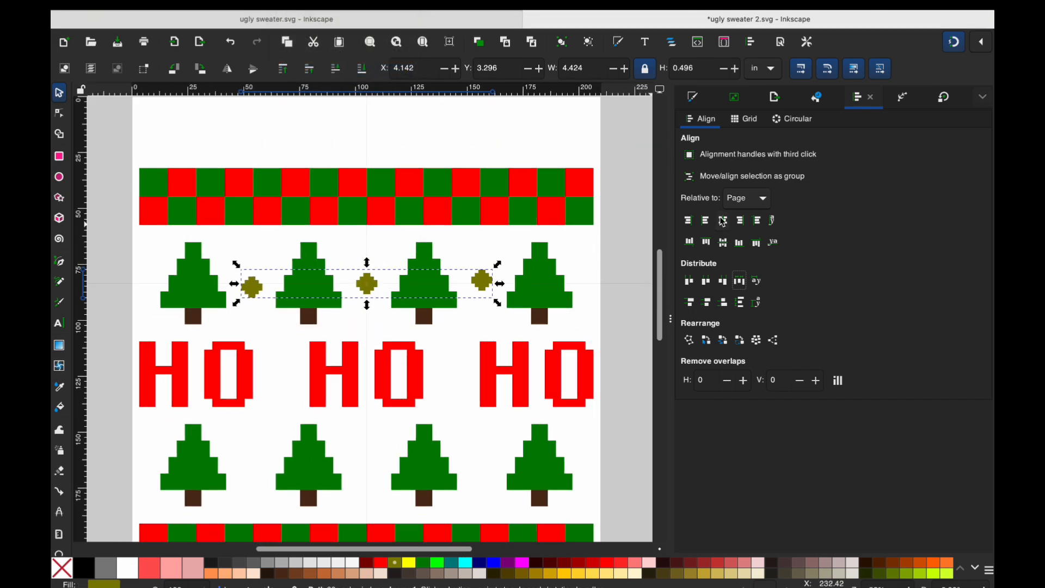
pyautogui.hotkey('ctrl', 'z')
# Align the three ornaments' centers on a common horizontal axis, relative to the last selected one.
pyautogui.click(481, 280)
pyautogui.keyDown('shift'); pyautogui.click(366, 283); pyautogui.keyUp('shift')
pyautogui.keyDown('shift'); pyautogui.click(251, 287); pyautogui.keyUp('shift')
pyautogui.click(752, 205)
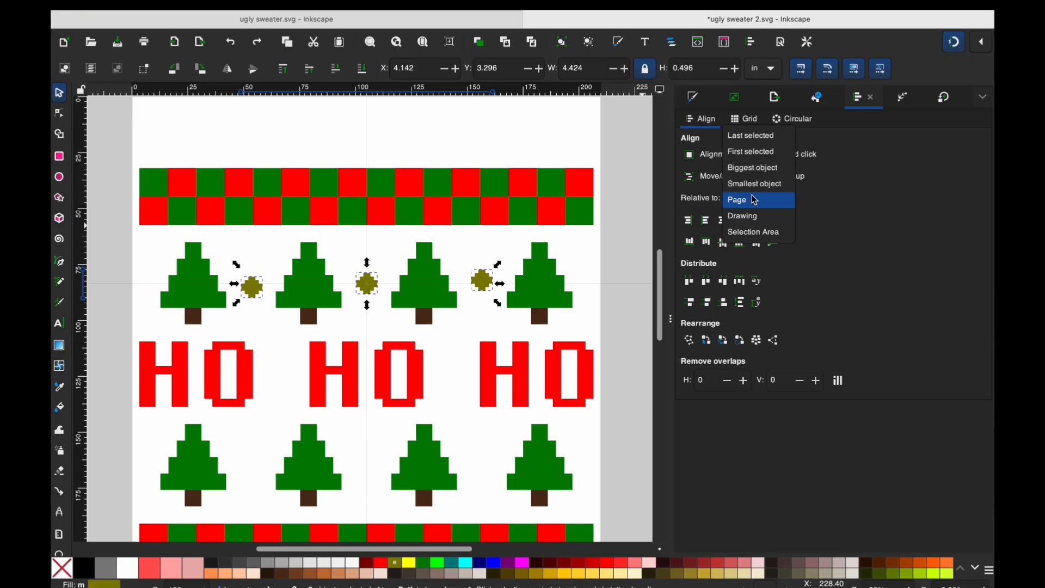
pyautogui.click(758, 137)
pyautogui.click(723, 242)
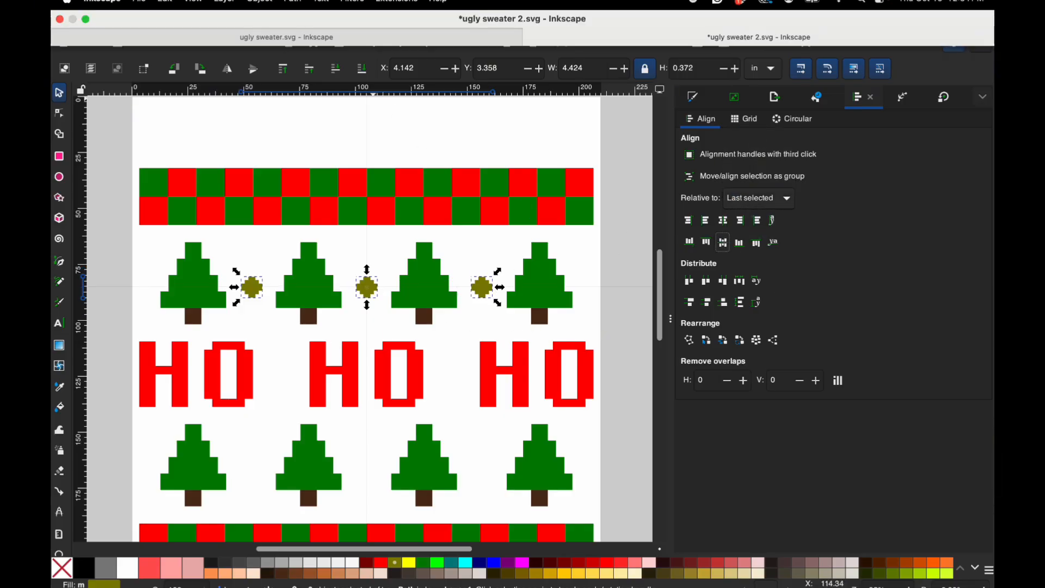
# Unite the three aligned ornaments into one path and center it horizontally on the upper tree row.
pyautogui.click(294, 2)
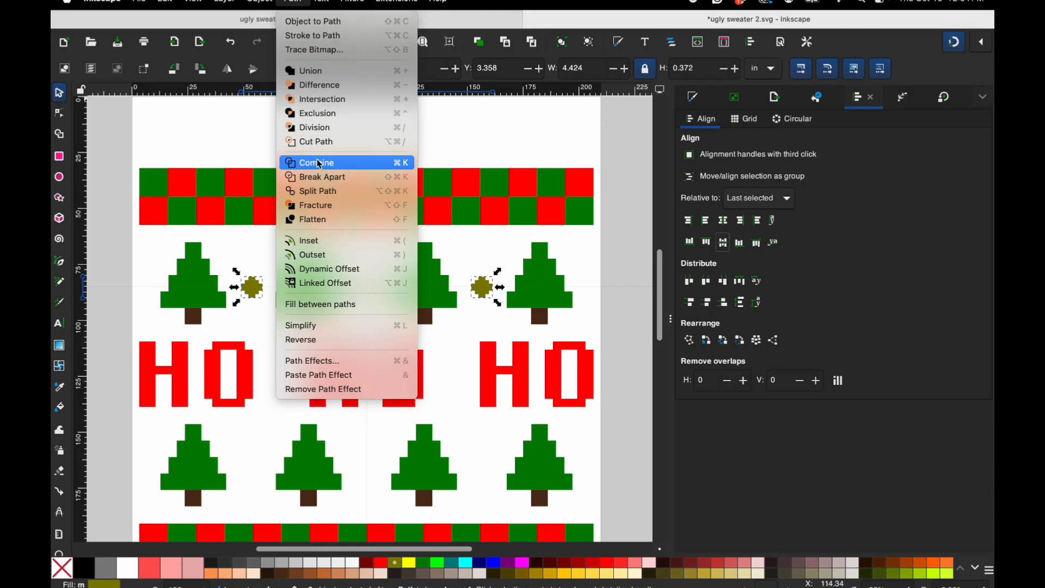
pyautogui.click(321, 87)
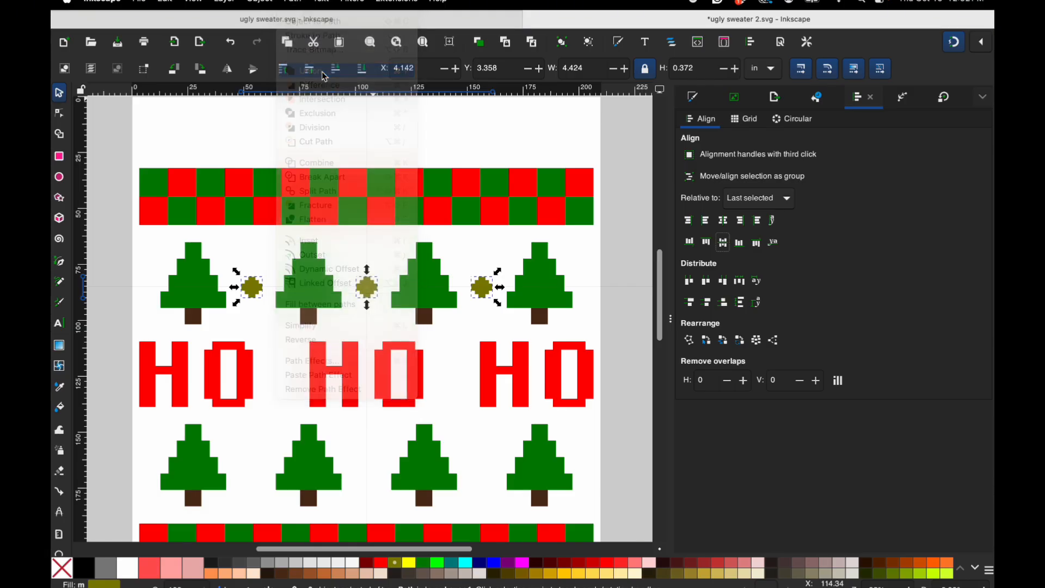
pyautogui.keyDown('shift'); pyautogui.click(567, 294); pyautogui.keyUp('shift')
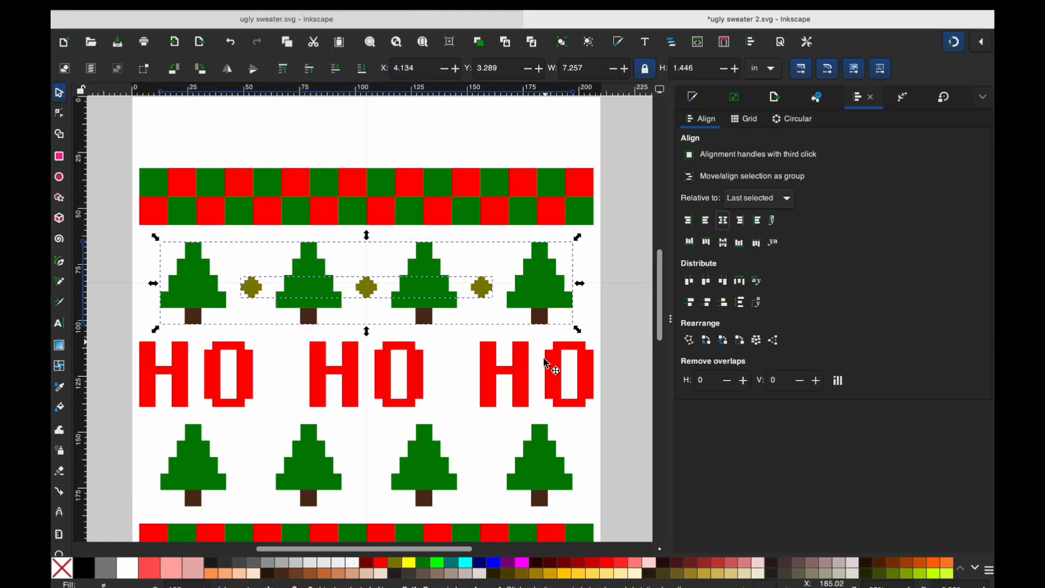
# Duplicate the ornament row onto the lower trees and center it horizontally and vertically on that tree row.
pyautogui.click(489, 285)
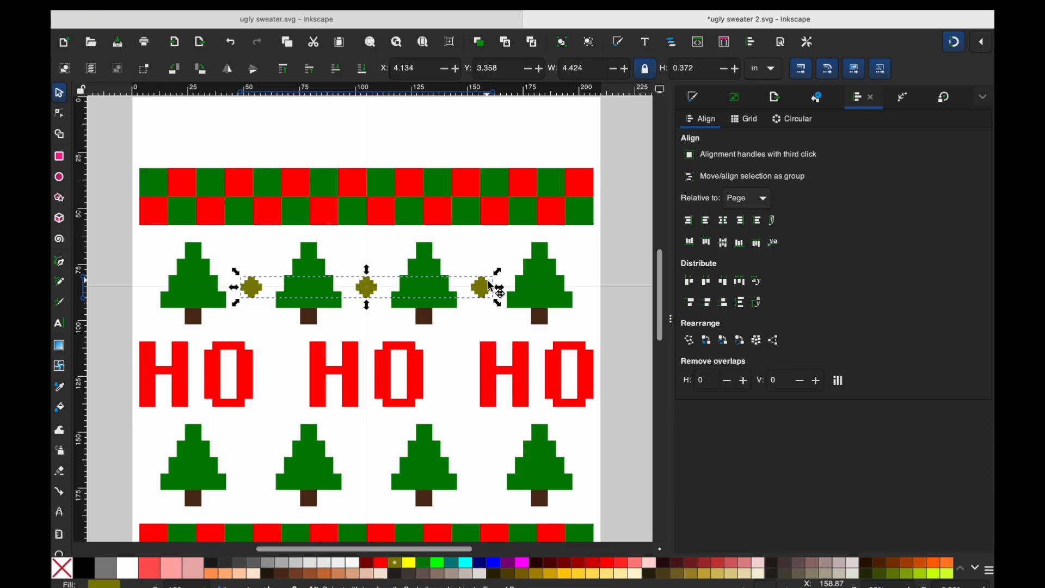
pyautogui.hotkey('ctrl', 'd')
pyautogui.moveTo(487, 283); pyautogui.dragTo(476, 464)
pyautogui.keyDown('shift'); pyautogui.click(536, 471); pyautogui.keyUp('shift')
pyautogui.click(724, 221)
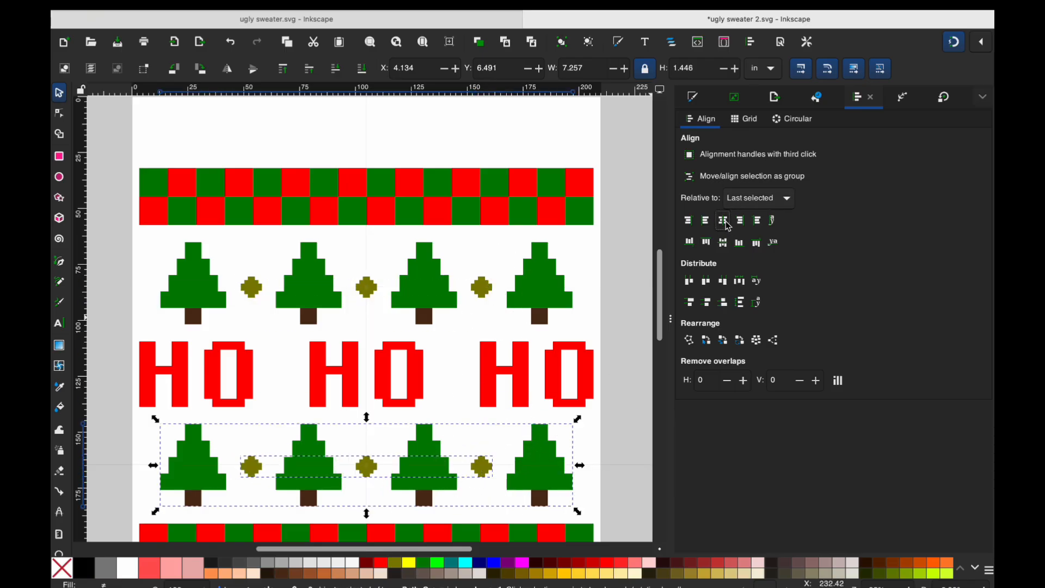
pyautogui.click(730, 245)
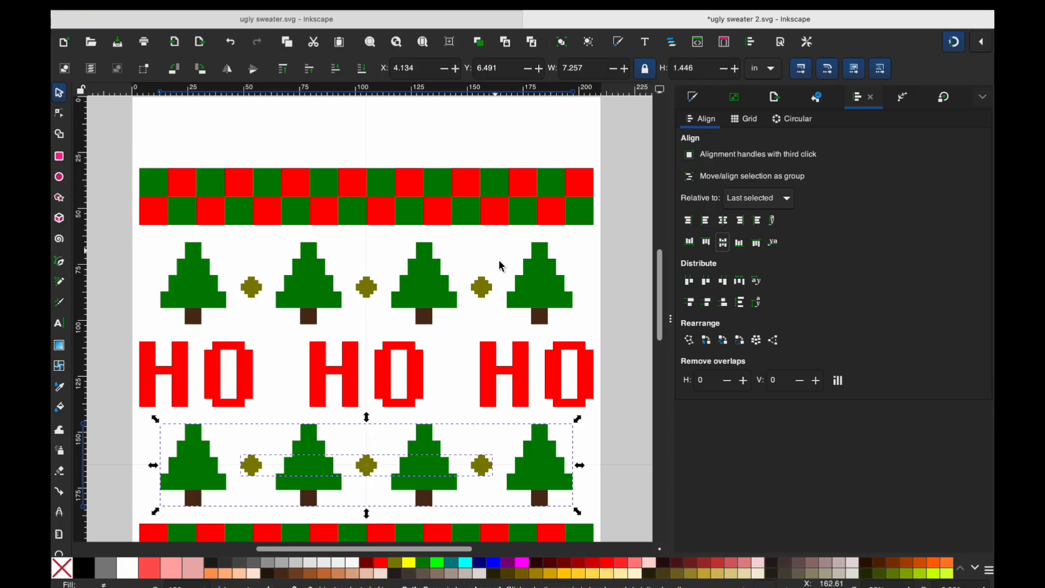
# Center the upper ornament row vertically on the upper tree row.
pyautogui.click(482, 287)
pyautogui.keyDown('shift'); pyautogui.click(561, 299); pyautogui.keyUp('shift')
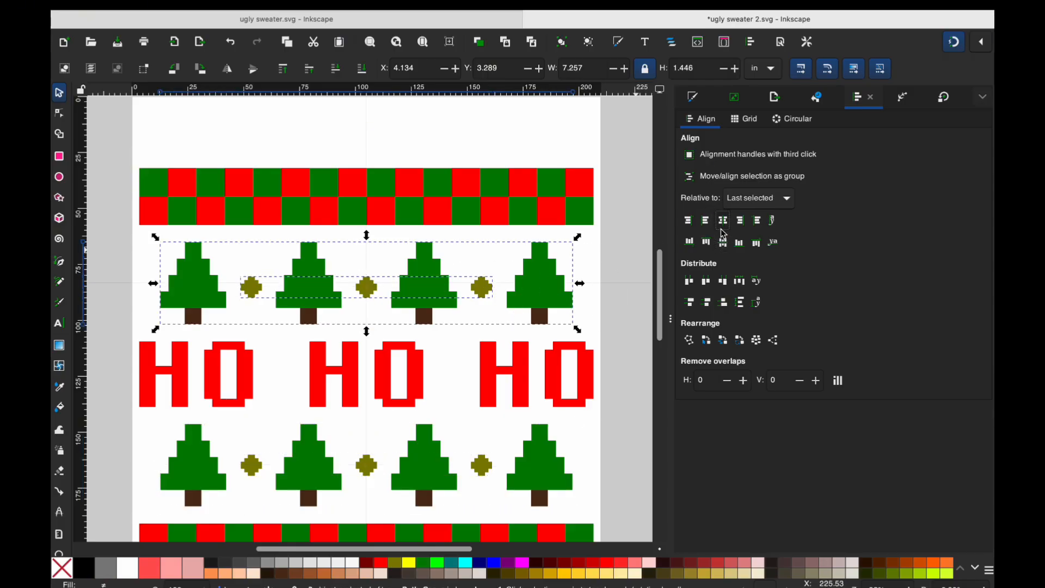
pyautogui.click(723, 241)
pyautogui.click(634, 299)
pyautogui.scroll(-2, 539, 340)
pyautogui.hscroll(5, 538, 340)
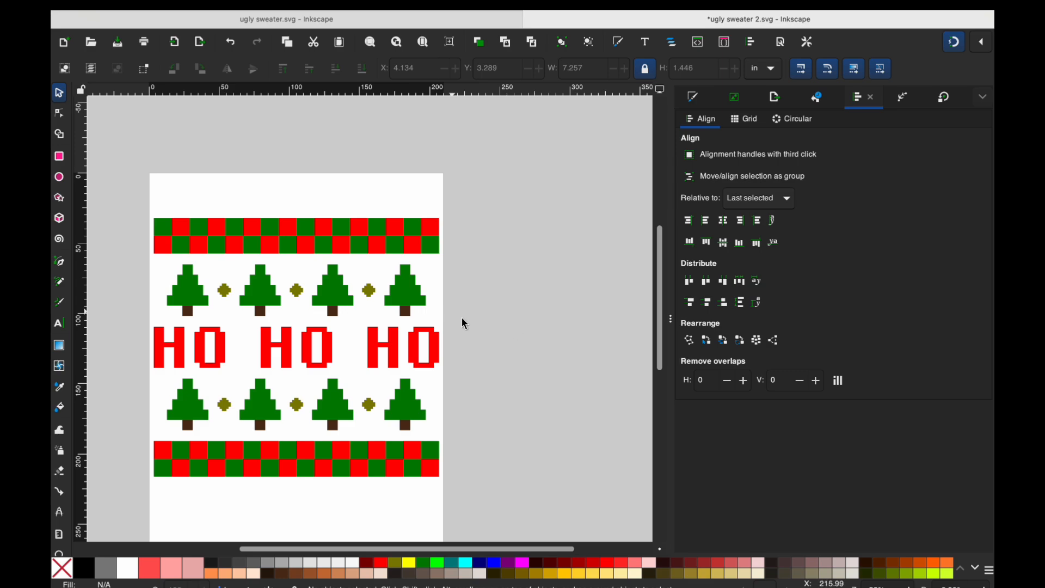
# Save the ugly sweater 2.svg drawing and switch to Cricut Design Space.
pyautogui.hscroll(-2, 483, 344)
pyautogui.scroll(1, 483, 344)
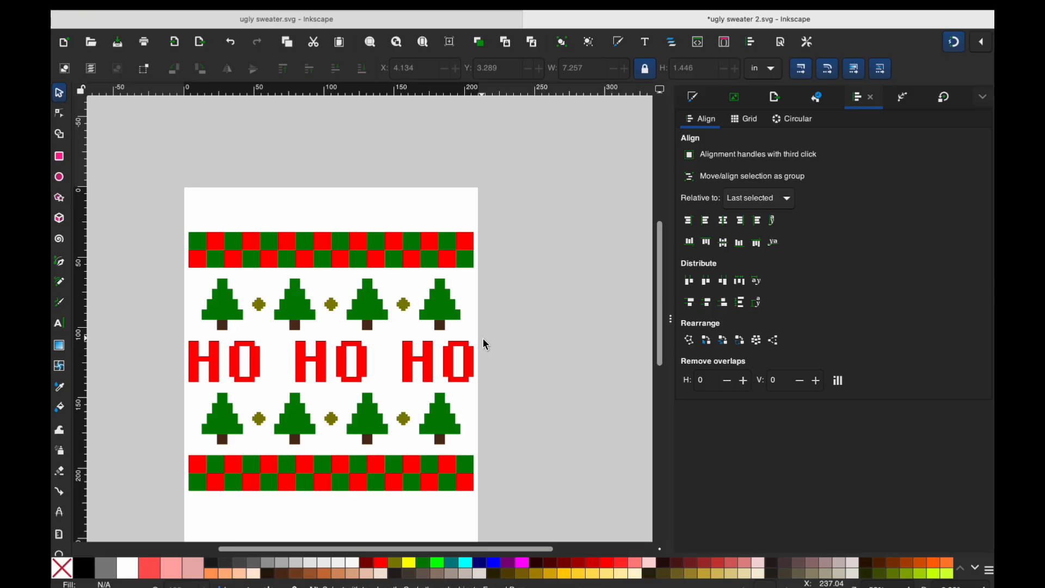
pyautogui.hotkey('ctrl', 's')
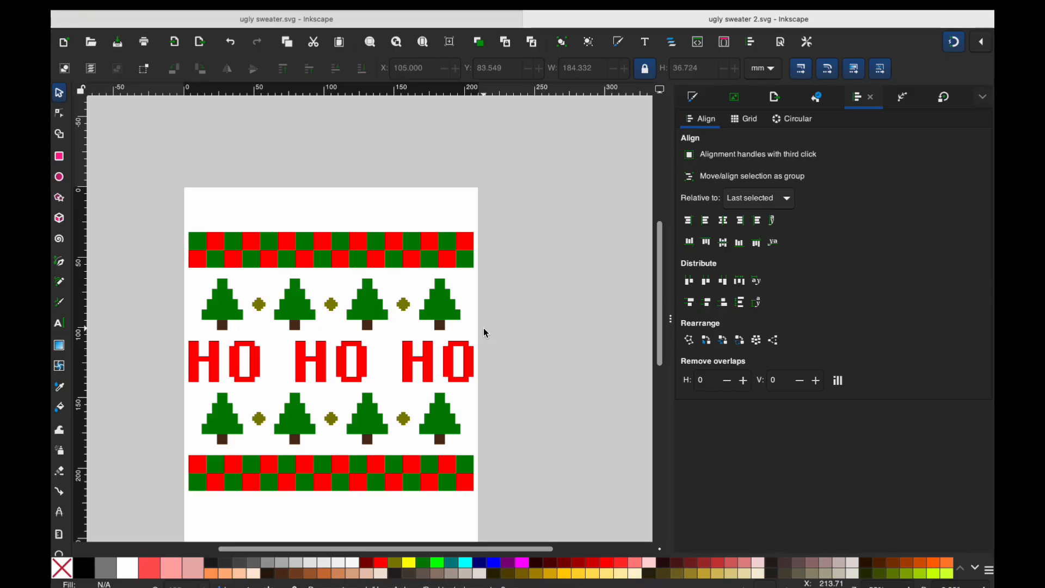
pyautogui.click(408, 306)
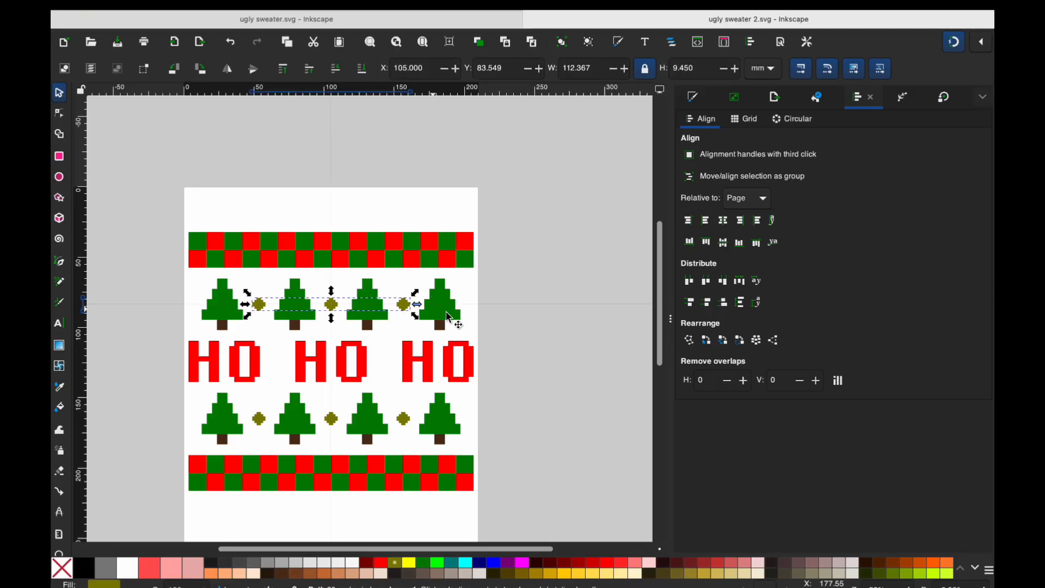
pyautogui.moveTo(367, 585)
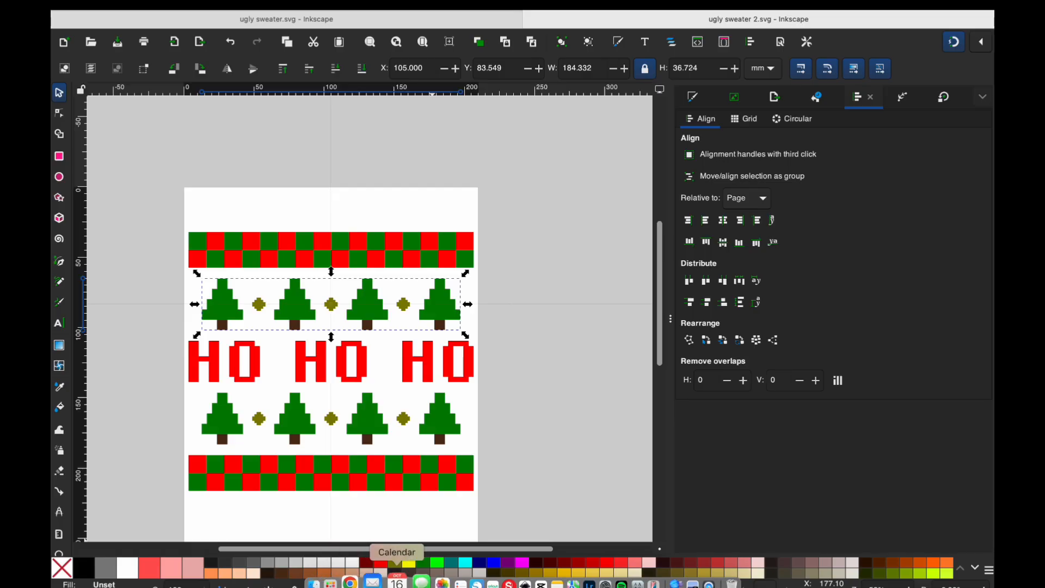
pyautogui.click(475, 581)
# Delete both old checkered bands, the HO HO HO lettering and all remaining old design pieces from the canvas.
pyautogui.click(536, 457)
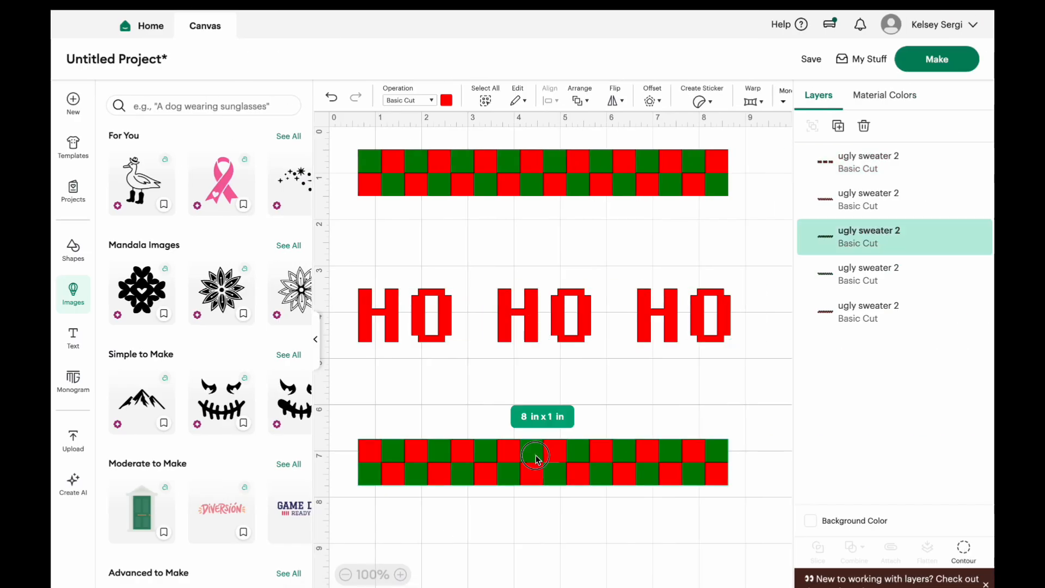
pyautogui.keyDown('shift'); pyautogui.click(551, 327); pyautogui.keyUp('shift')
pyautogui.keyDown('shift'); pyautogui.click(559, 182); pyautogui.keyUp('shift')
pyautogui.press('Delete')
pyautogui.moveTo(768, 506); pyautogui.dragTo(394, 177)
pyautogui.press('Delete')
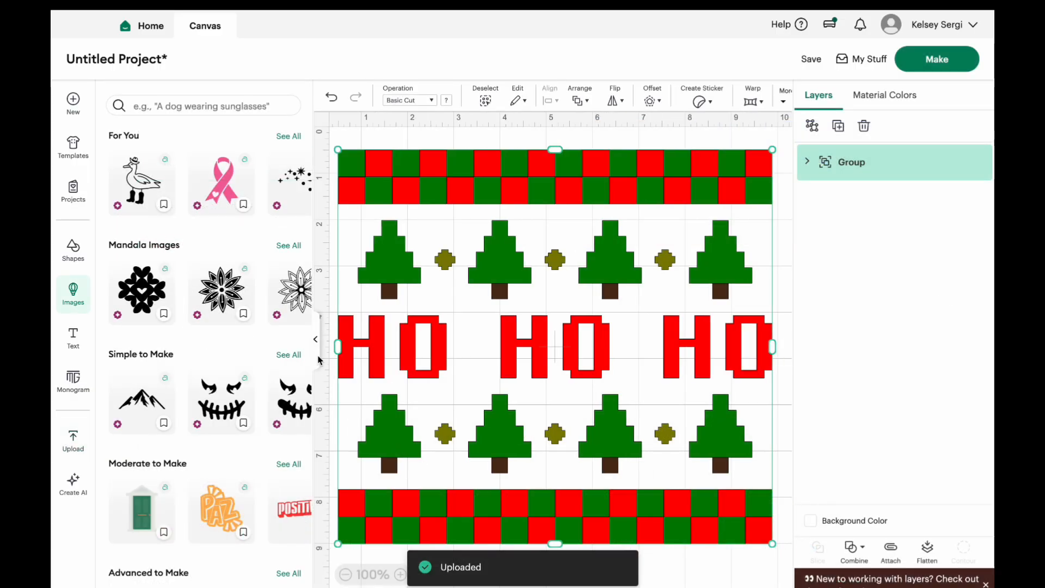
# Expand the uploaded sweater design's group in the layer list and move the design about 2 inches right on the canvas.
pyautogui.click(319, 361)
pyautogui.click(807, 162)
pyautogui.moveTo(459, 272); pyautogui.dragTo(555, 264)
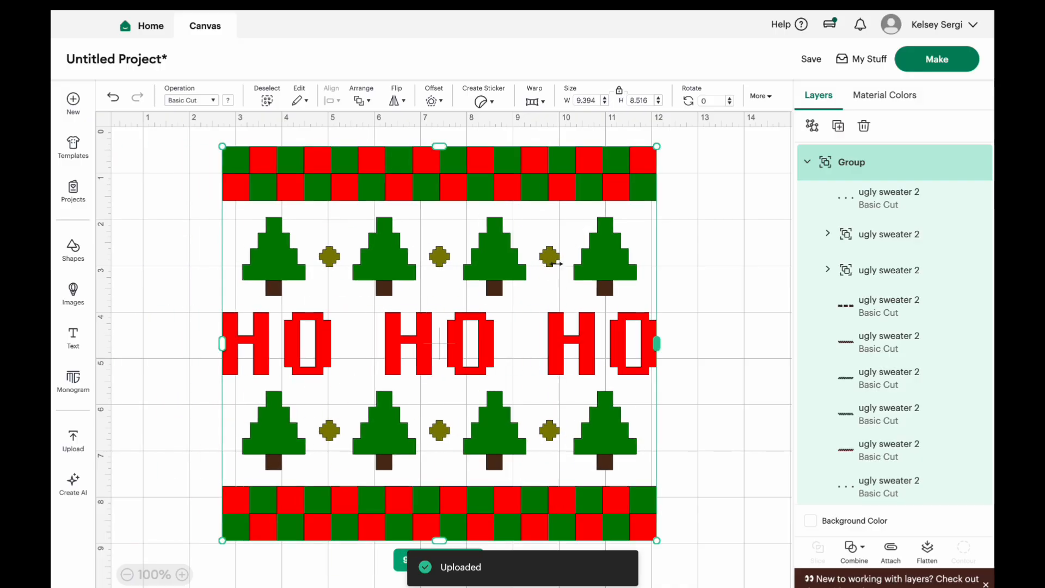
# Examine the lower ornament layer and the individual tree and trunk layers inside the lower tree row's group.
pyautogui.click(839, 198)
pyautogui.click(827, 234)
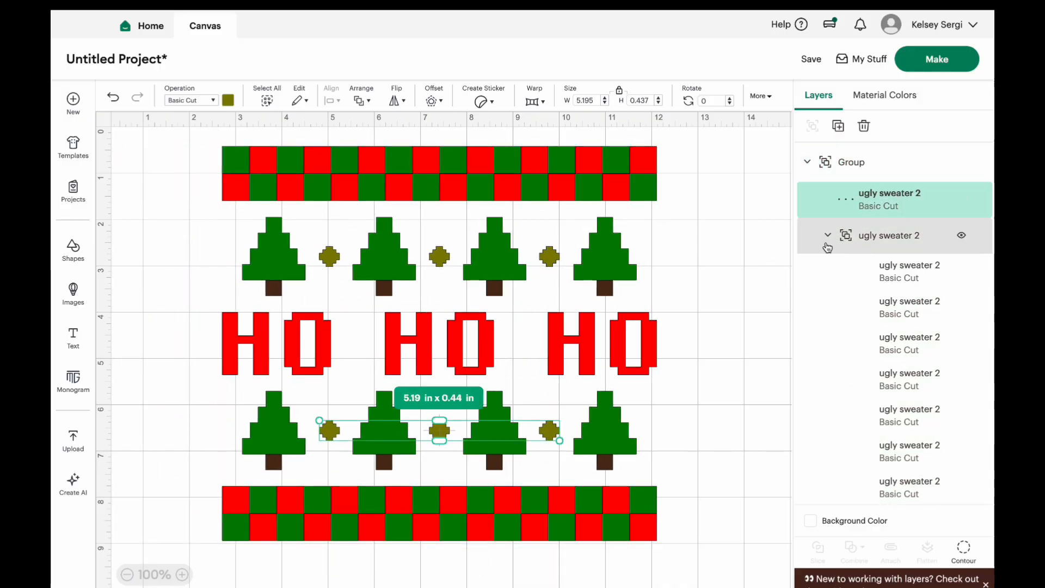
pyautogui.click(838, 283)
pyautogui.click(841, 340)
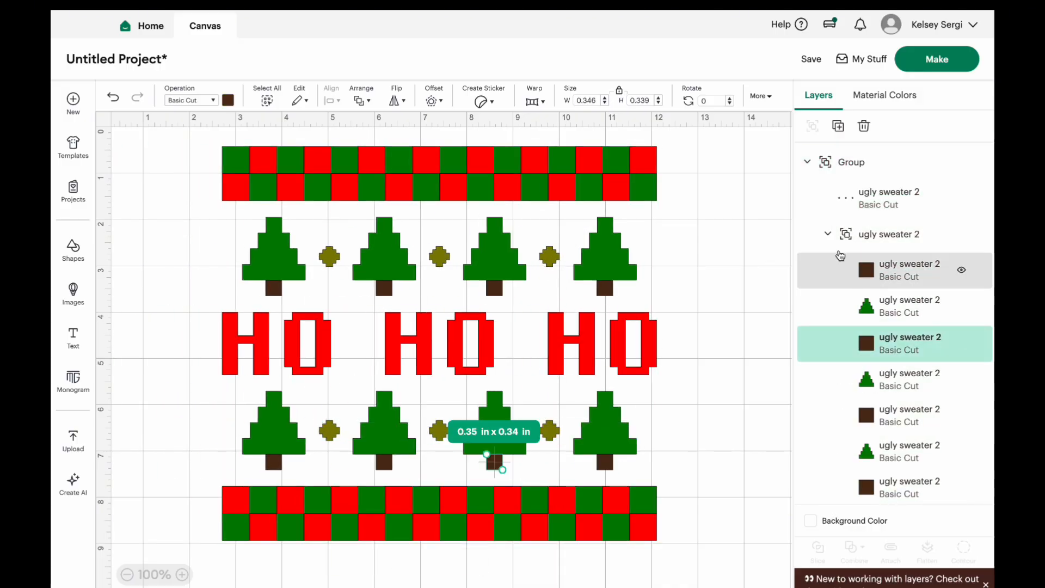
pyautogui.click(828, 235)
pyautogui.click(868, 240)
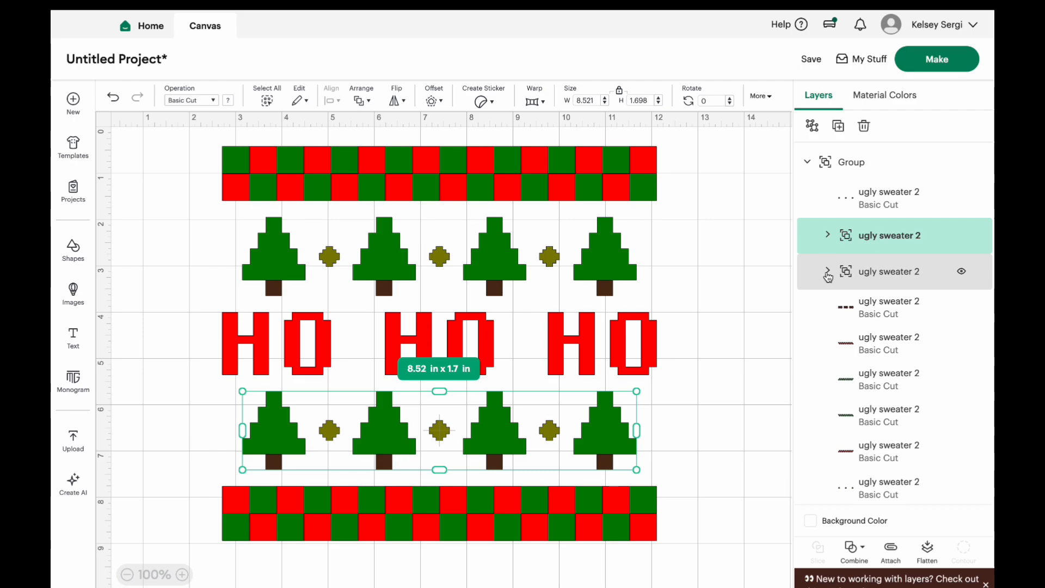
# Examine the layers nested inside the upper tree row's group and compare them with the lower tree row's group.
pyautogui.click(828, 271)
pyautogui.click(889, 309)
pyautogui.click(838, 273)
pyautogui.scroll(-2, 833, 229)
pyautogui.click(829, 163)
pyautogui.scroll(1, 830, 166)
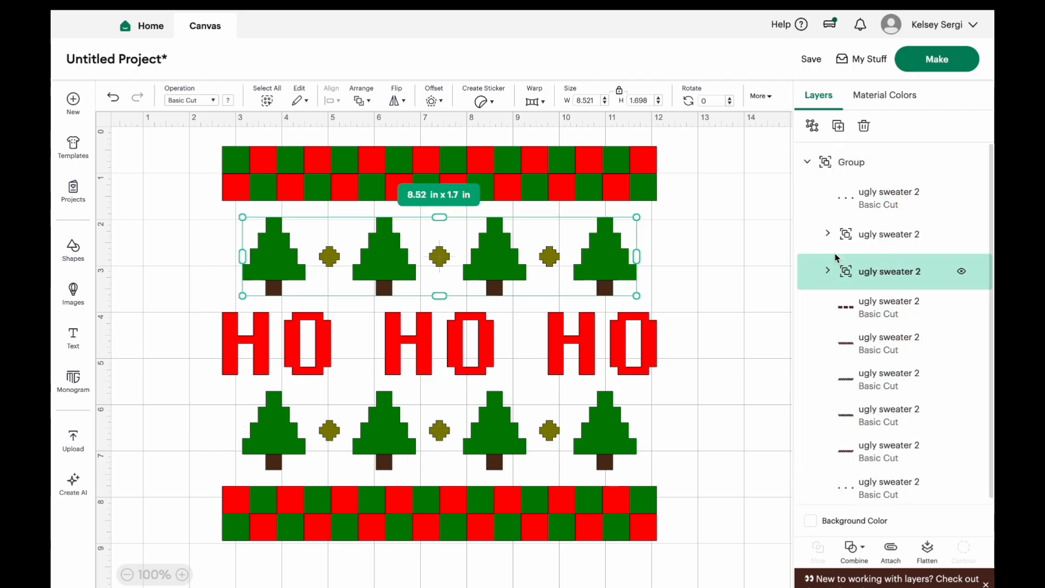
pyautogui.click(868, 233)
# Preview how the design is laid out on the cutting mats by color, and return to the canvas.
pyautogui.click(920, 58)
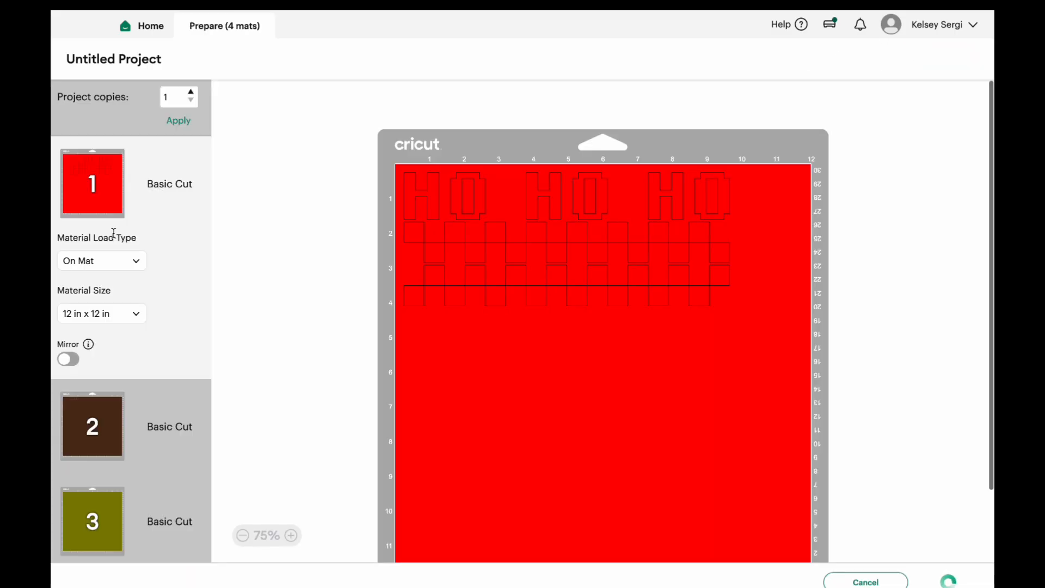
pyautogui.scroll(-2, 102, 386)
pyautogui.click(92, 498)
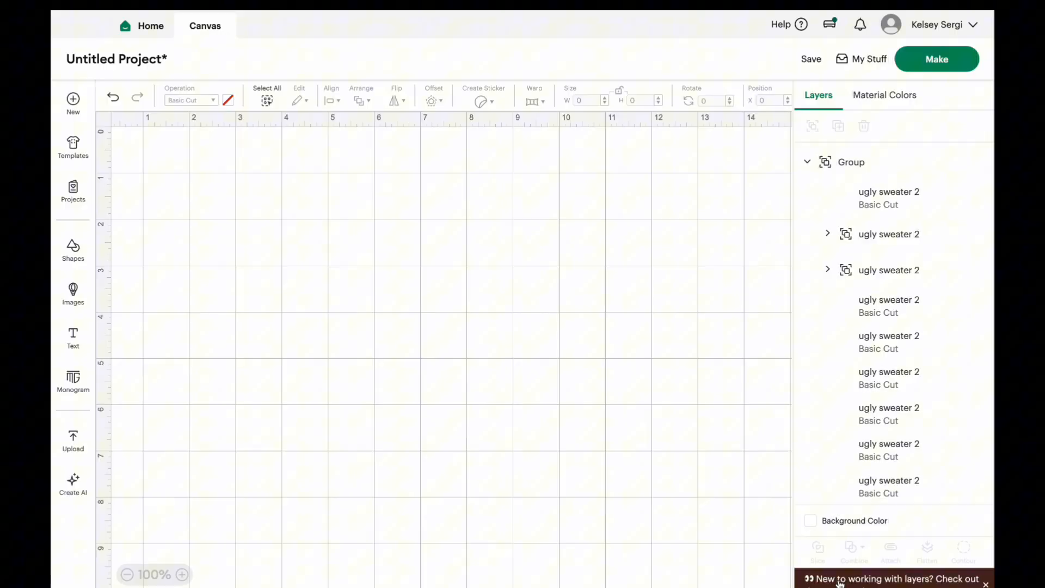
pyautogui.click(841, 582)
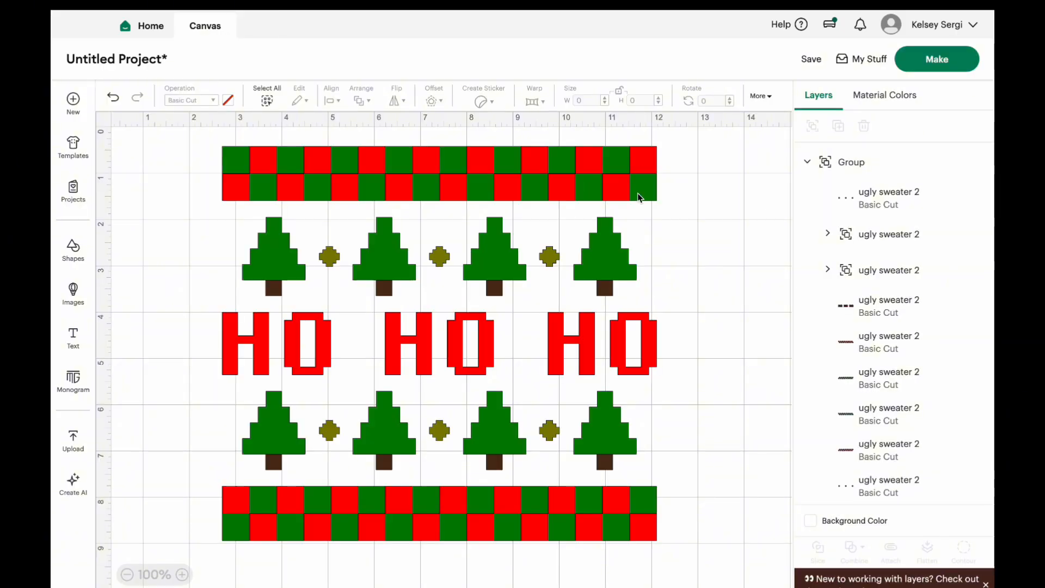
# Switch back to Inkscape and ungroup the upper and lower tree rows.
pyautogui.click(644, 174)
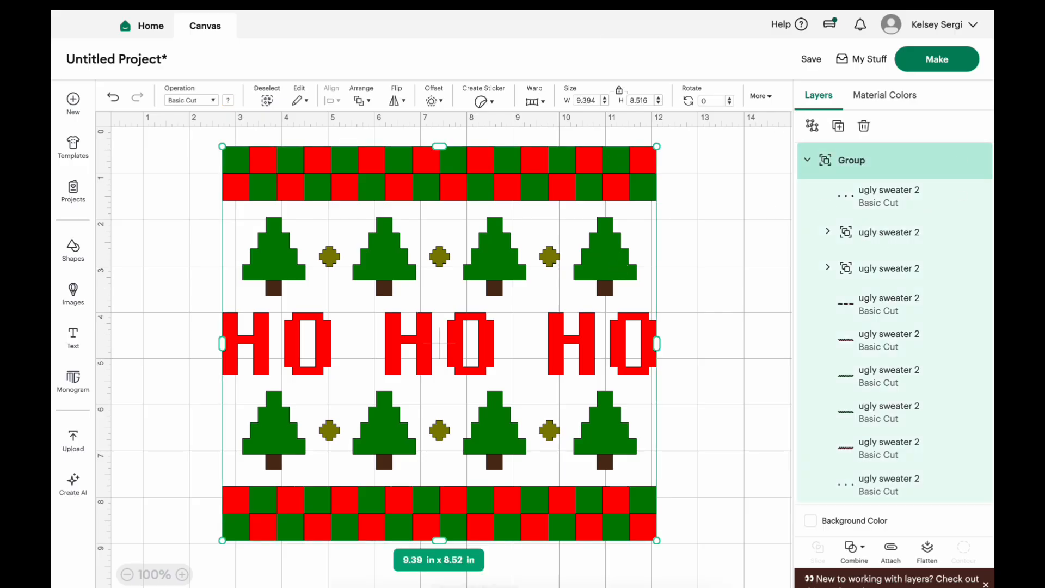
pyautogui.click(506, 575)
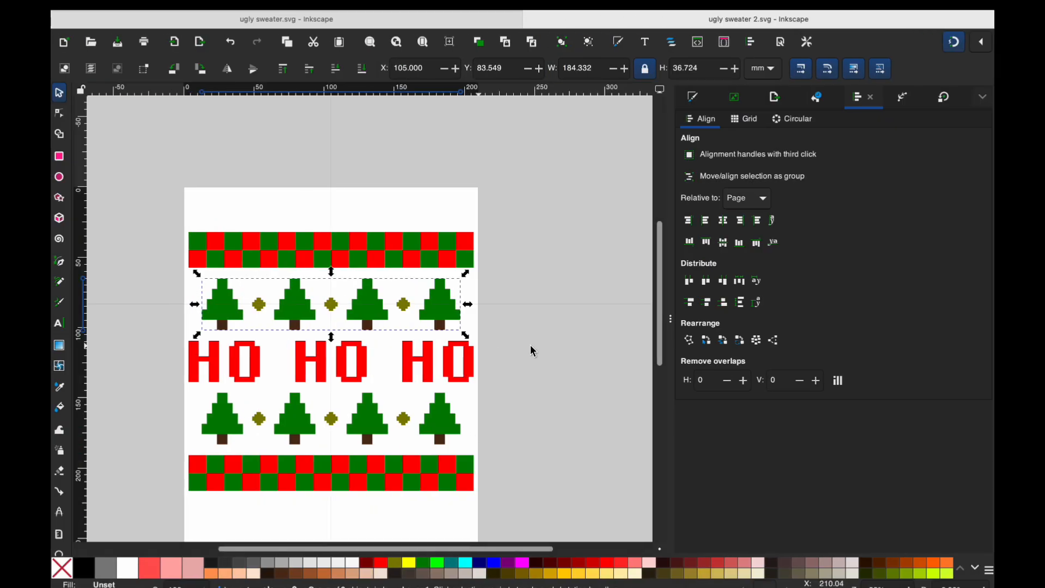
pyautogui.rightClick(438, 303)
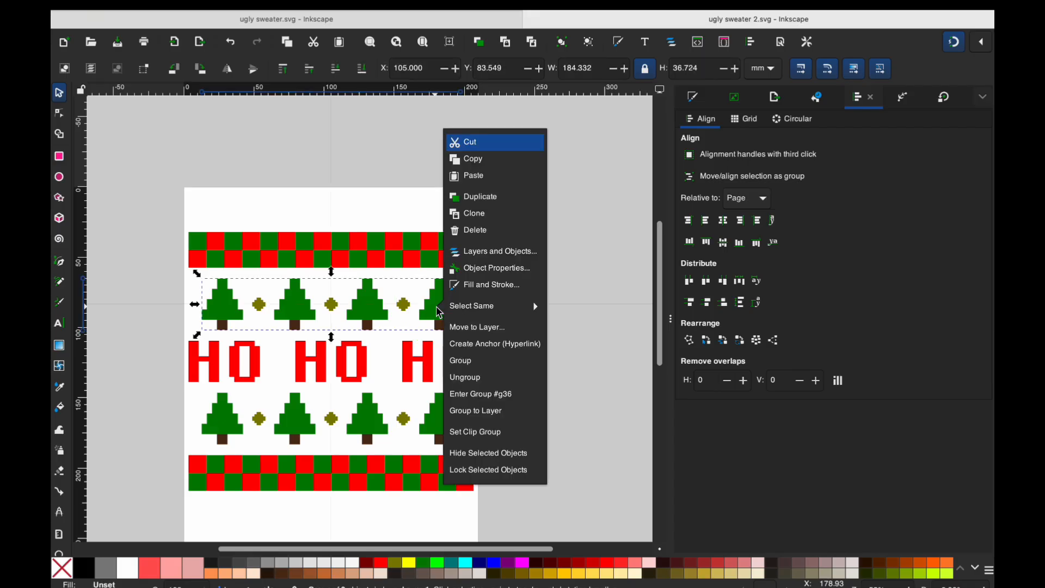
pyautogui.click(469, 377)
pyautogui.click(446, 441)
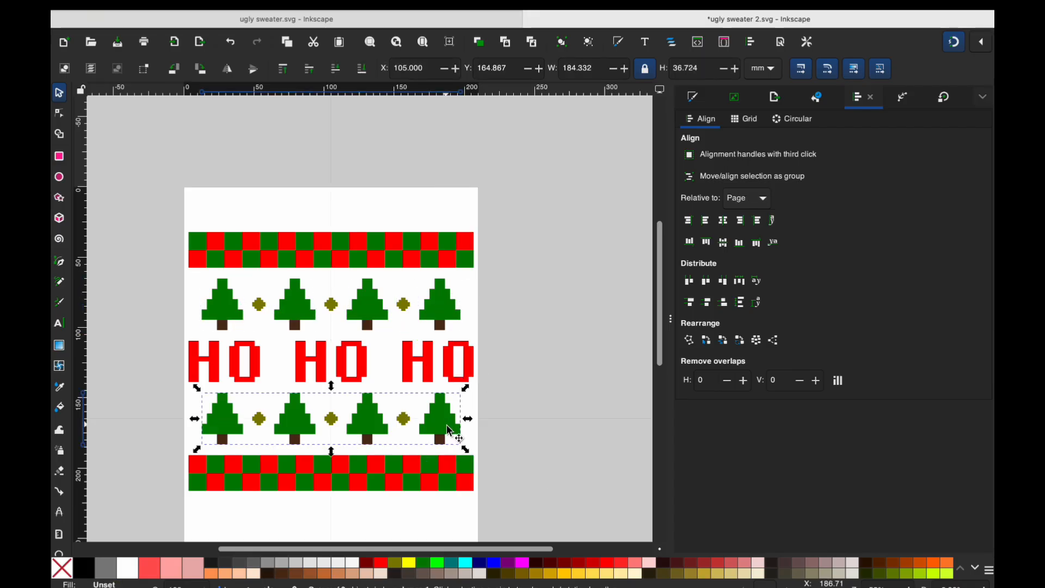
pyautogui.rightClick(446, 445)
pyautogui.click(437, 308)
pyautogui.click(533, 293)
# Unite the four green treetops of the upper row into a single path.
pyautogui.click(447, 305)
pyautogui.keyDown('shift'); pyautogui.click(362, 304); pyautogui.keyUp('shift')
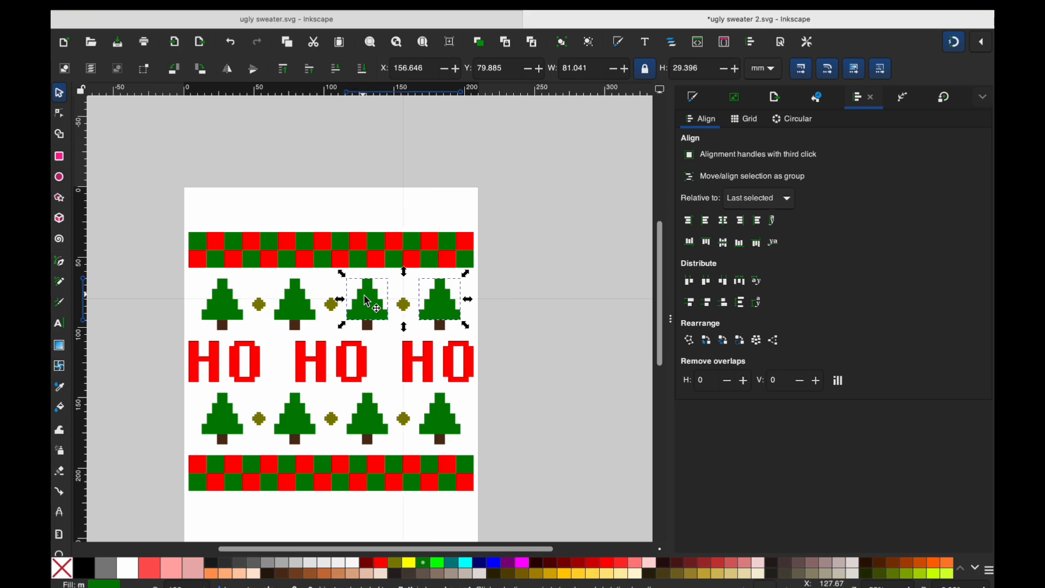
pyautogui.keyDown('shift'); pyautogui.click(235, 301); pyautogui.keyUp('shift')
pyautogui.rightClick(238, 307)
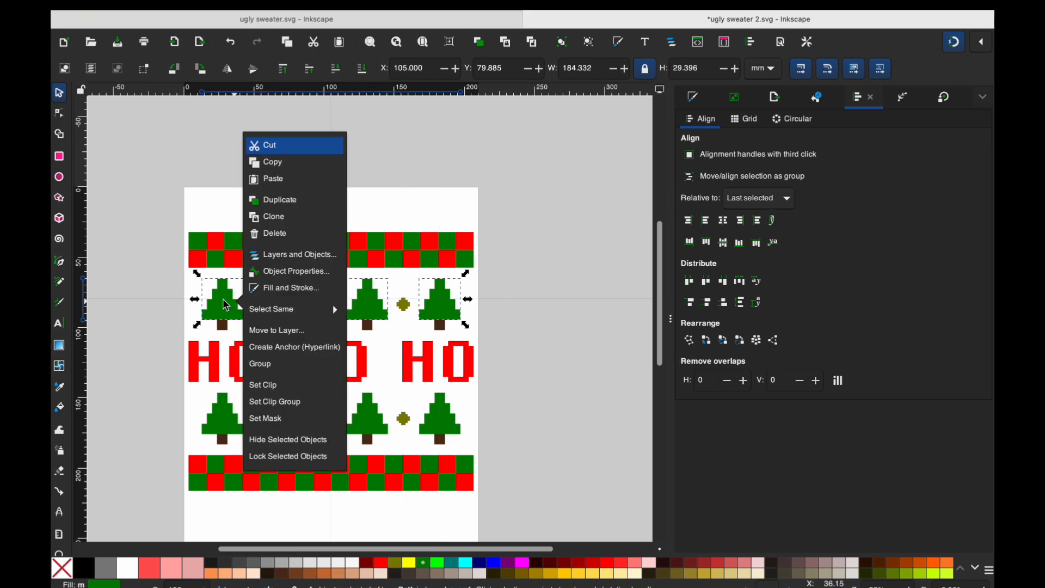
pyautogui.press('Escape')
pyautogui.click(293, 2)
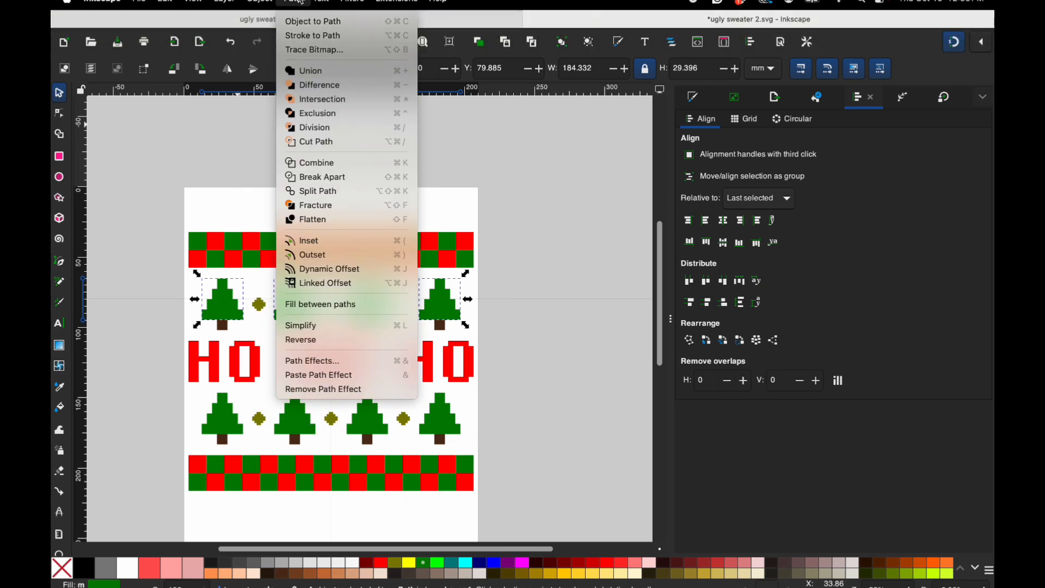
pyautogui.click(320, 72)
# Unite the four green treetops of the lower row into a single path.
pyautogui.click(447, 419)
pyautogui.keyDown('shift'); pyautogui.click(371, 416); pyautogui.keyUp('shift')
pyautogui.keyDown('shift'); pyautogui.click(310, 425); pyautogui.keyUp('shift')
pyautogui.keyDown('shift'); pyautogui.click(231, 391); pyautogui.keyUp('shift')
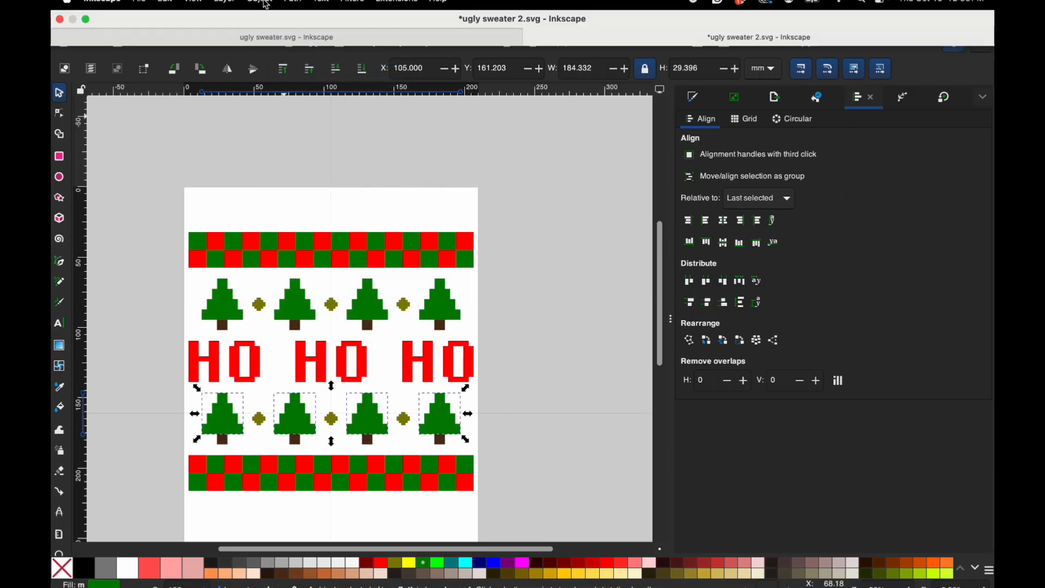
pyautogui.click(293, 2)
pyautogui.click(325, 73)
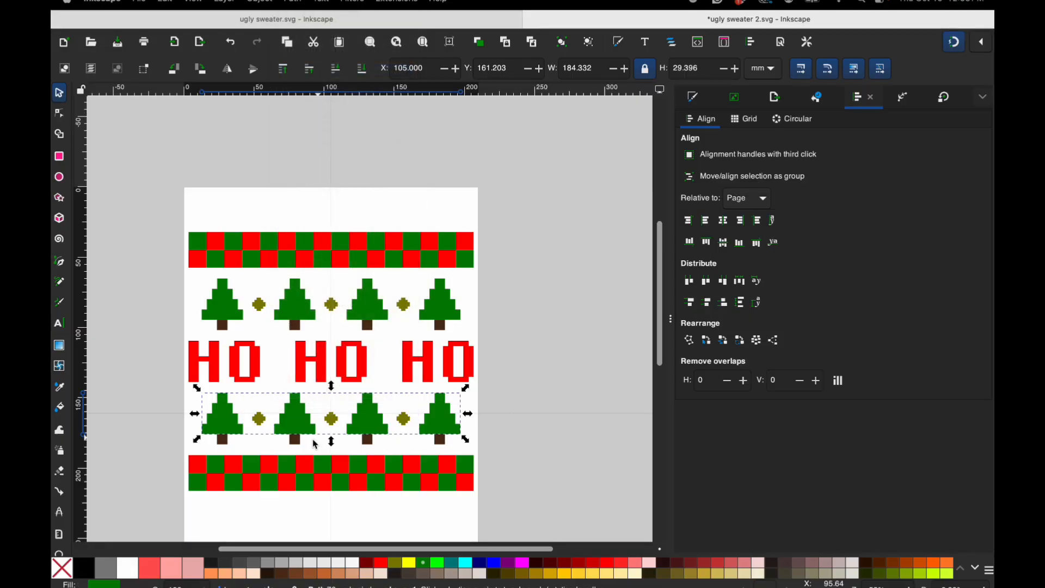
# Select all brown trunks that share the fill and stroke of the third trunk in the lower row.
pyautogui.click(295, 441)
pyautogui.click(369, 445)
pyautogui.click(366, 440)
pyautogui.rightClick(366, 439)
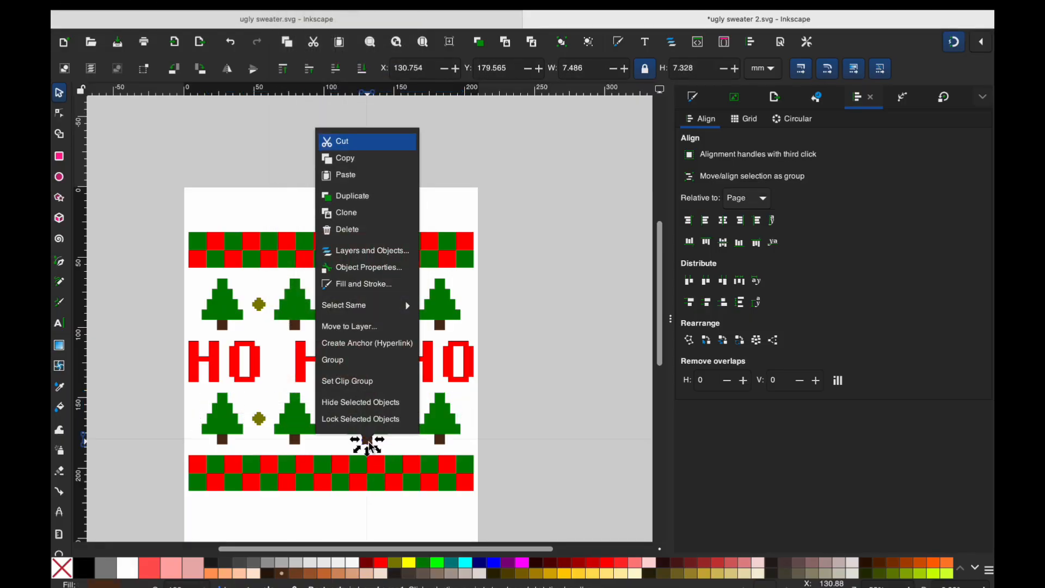
pyautogui.click(372, 308)
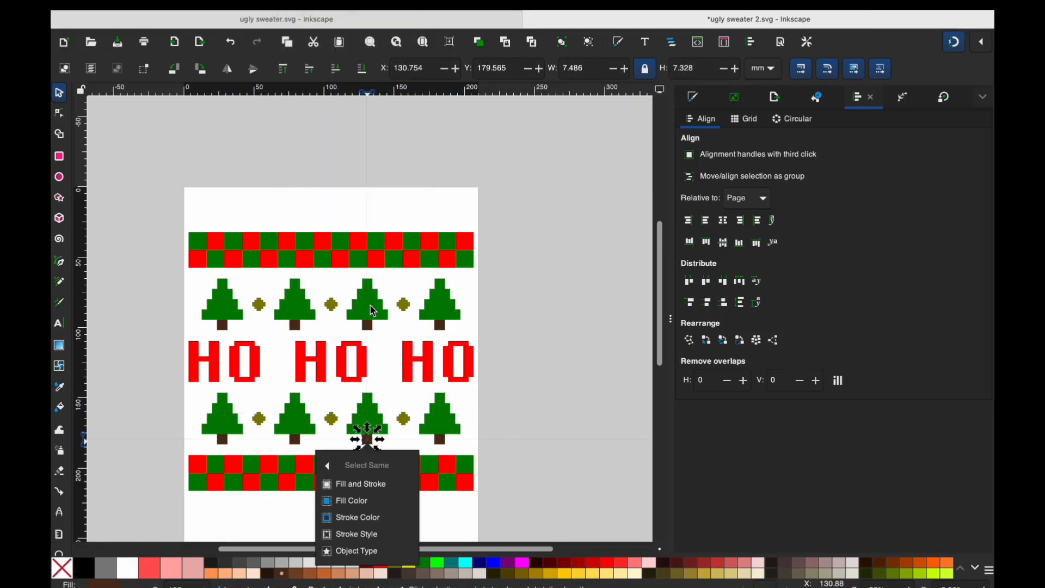
pyautogui.click(359, 484)
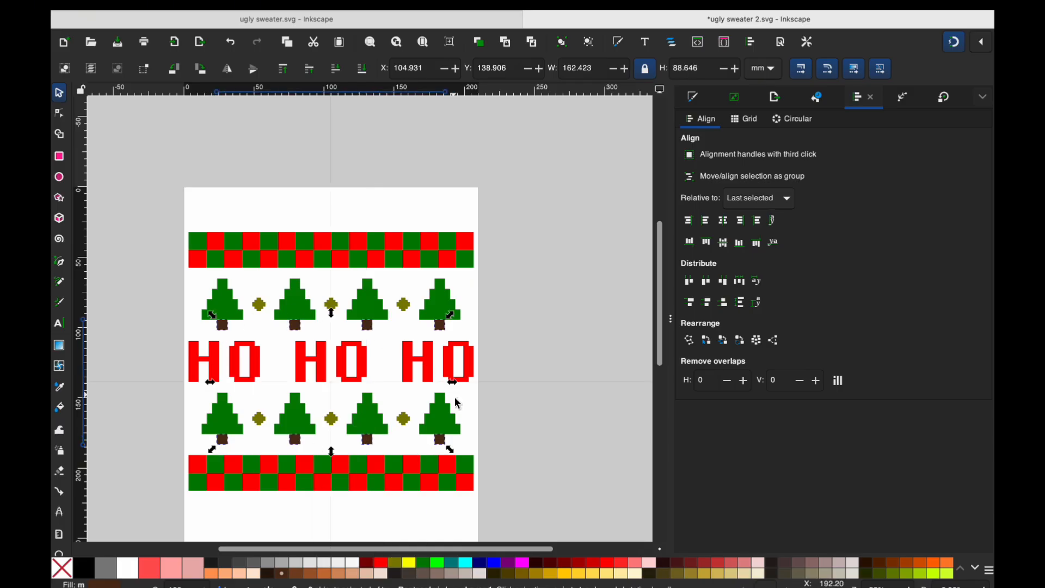
# Unite the four brown trunks of the lower tree row into one path.
pyautogui.moveTo(521, 464); pyautogui.dragTo(168, 425)
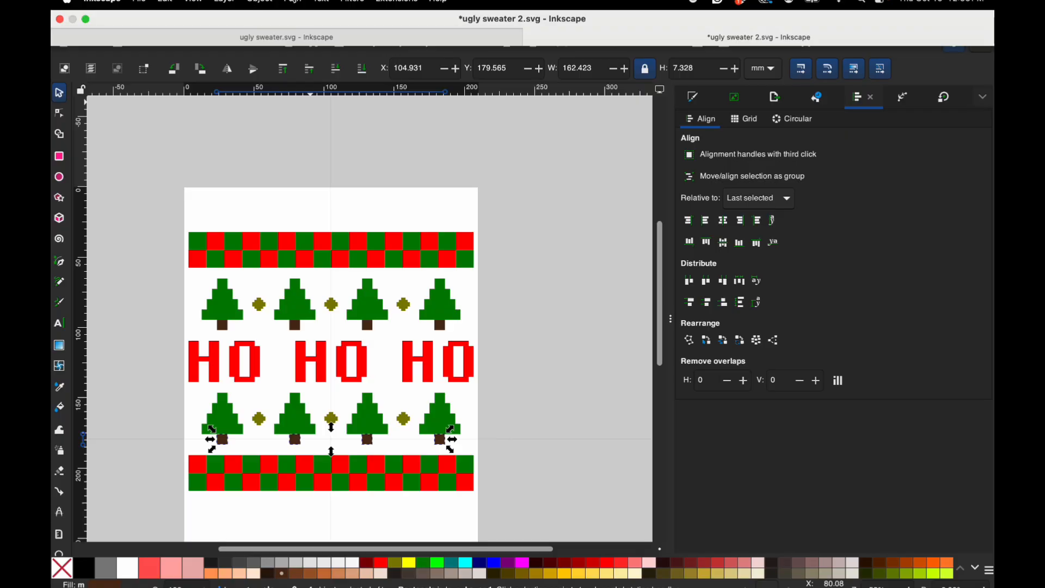
pyautogui.click(292, 2)
pyautogui.click(316, 70)
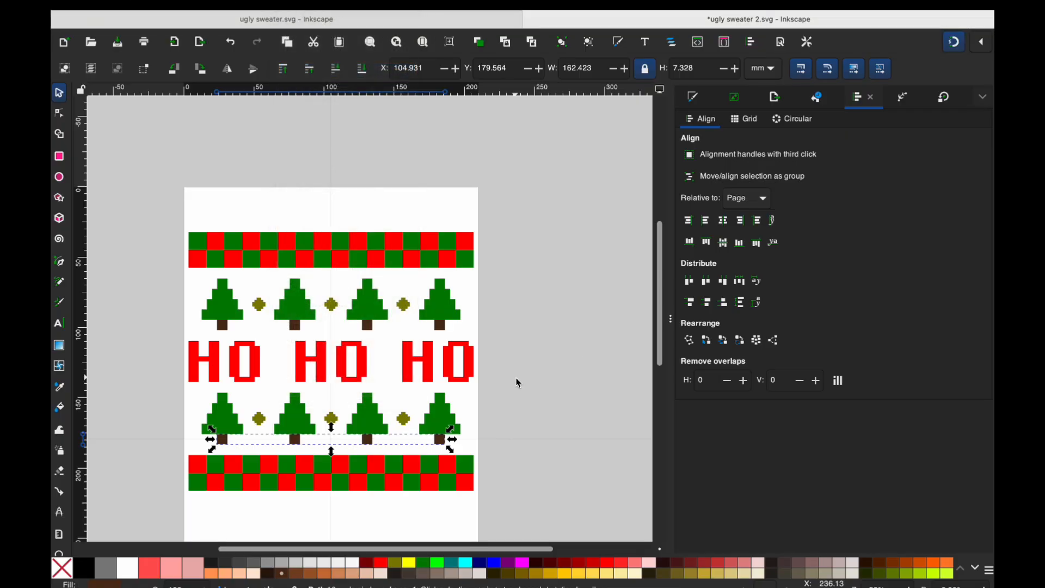
# Unite the four brown trunks of the upper tree row into one path.
pyautogui.moveTo(505, 345); pyautogui.dragTo(148, 308)
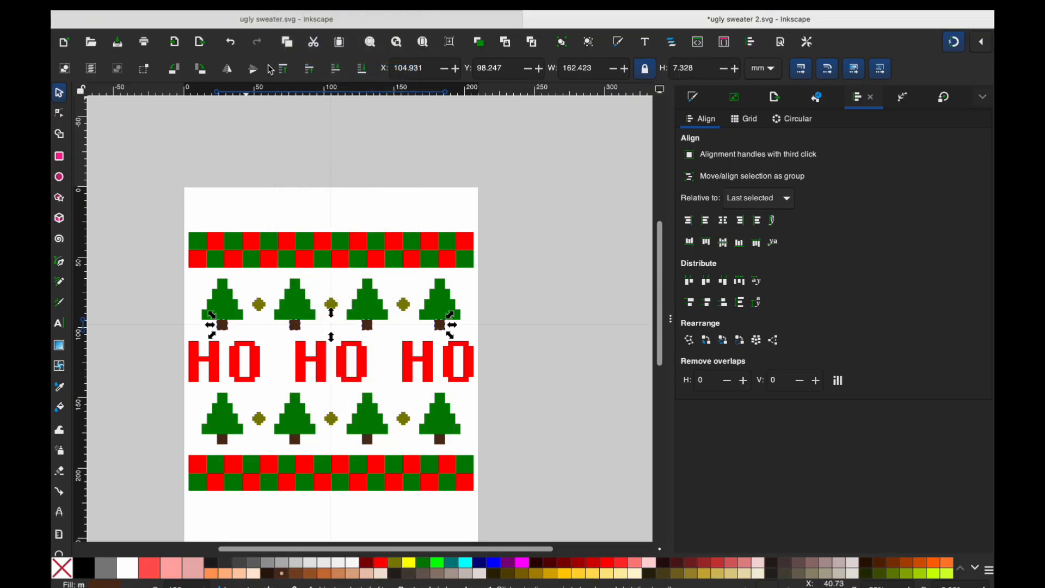
pyautogui.click(293, 2)
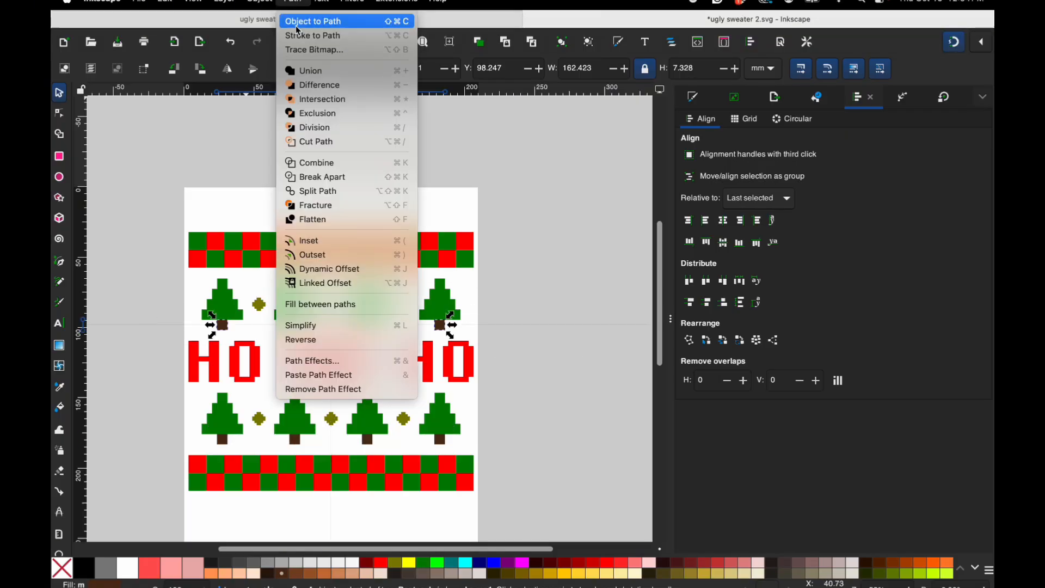
pyautogui.click(306, 71)
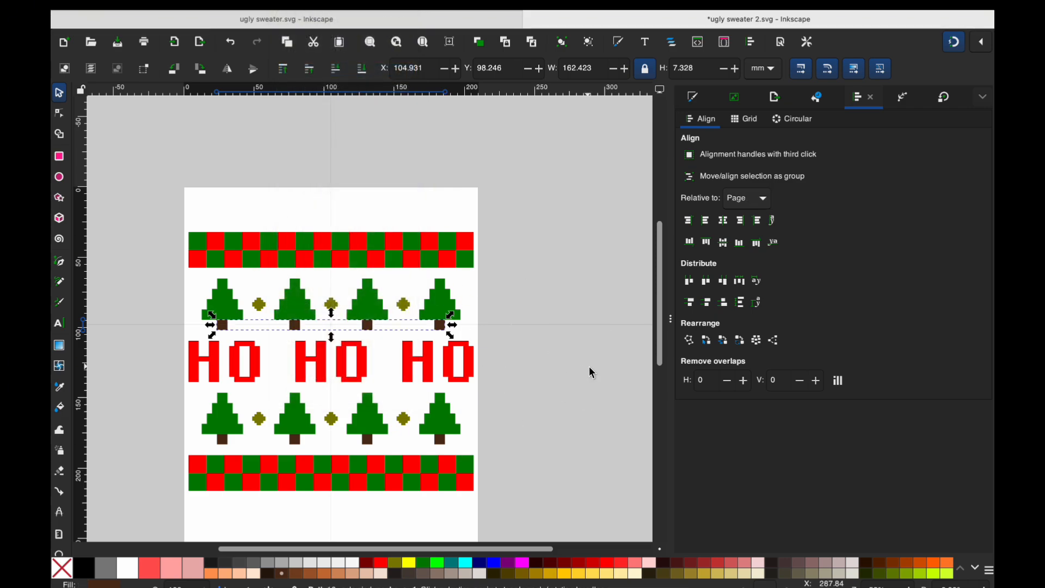
# Save the drawing with its united trees and trunks, and switch to Cricut Design Space.
pyautogui.click(589, 367)
pyautogui.hotkey('ctrl', 's')
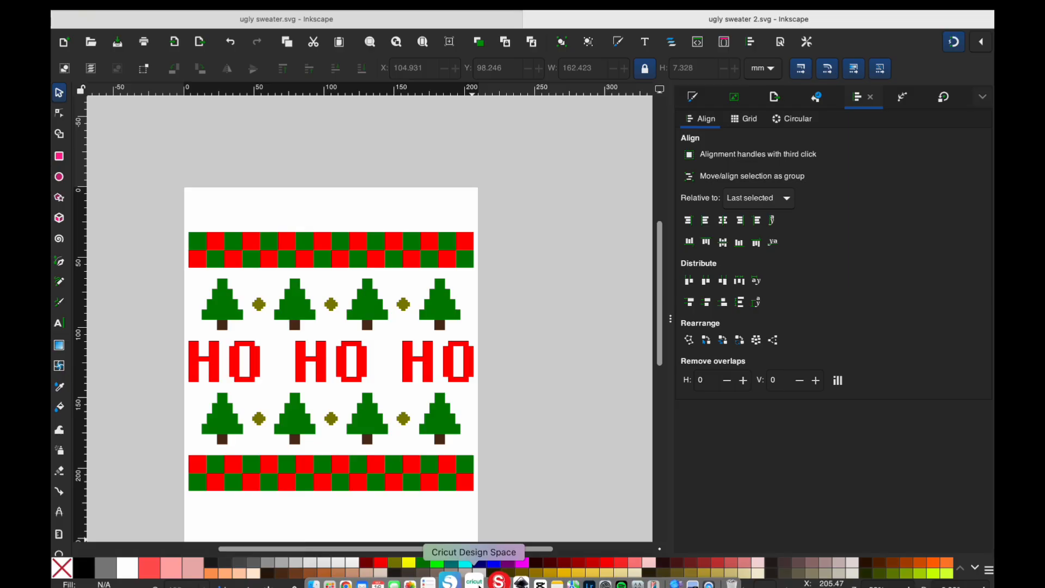
pyautogui.click(475, 583)
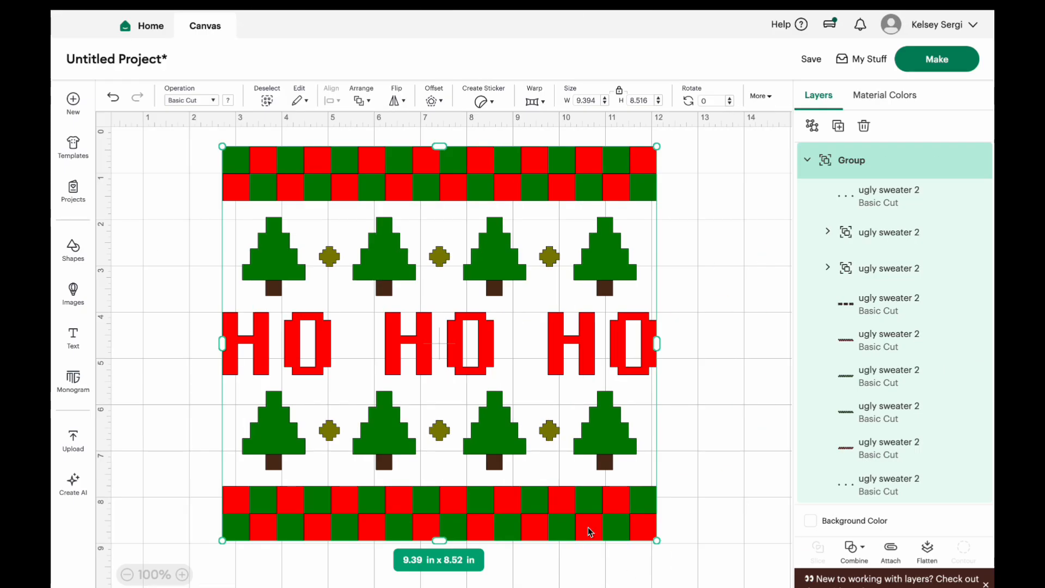
# Delete the old sweater design from the canvas and upload the updated "ugly sweater 2" image in its place.
pyautogui.press('Delete')
pyautogui.click(73, 439)
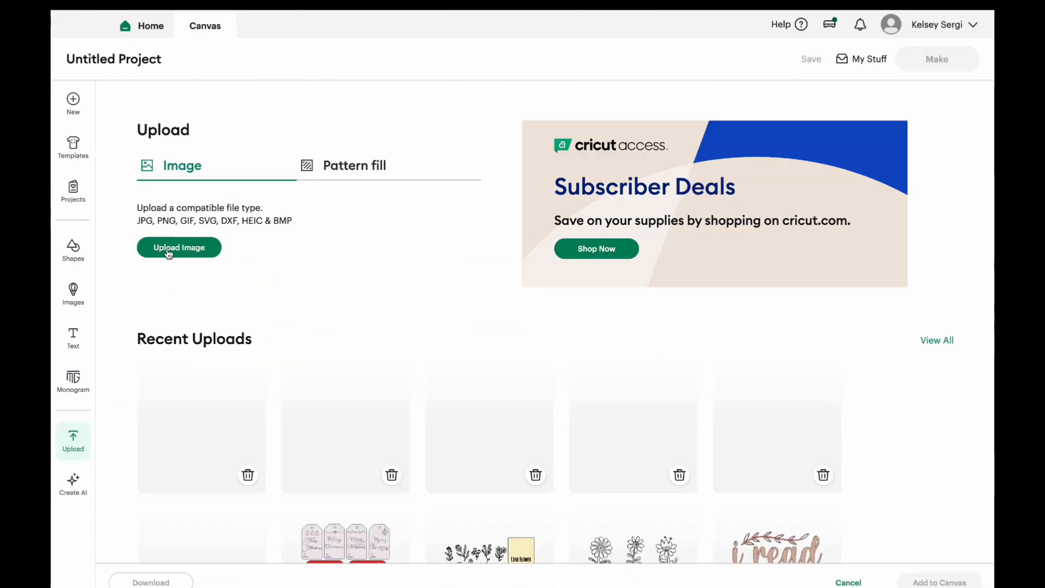
pyautogui.click(166, 255)
pyautogui.click(536, 381)
pyautogui.doubleClick(440, 231)
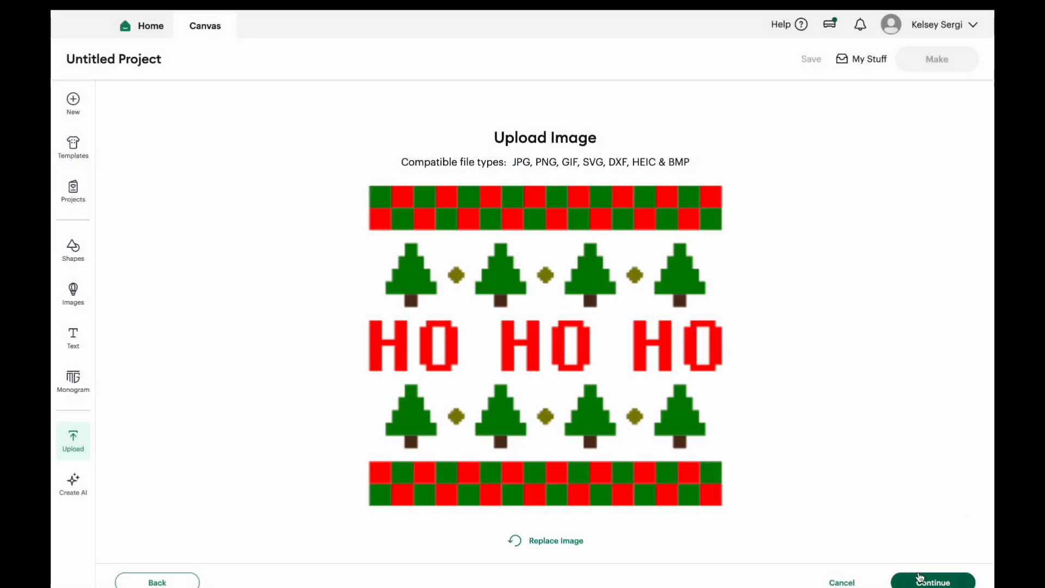
pyautogui.click(920, 579)
pyautogui.click(929, 580)
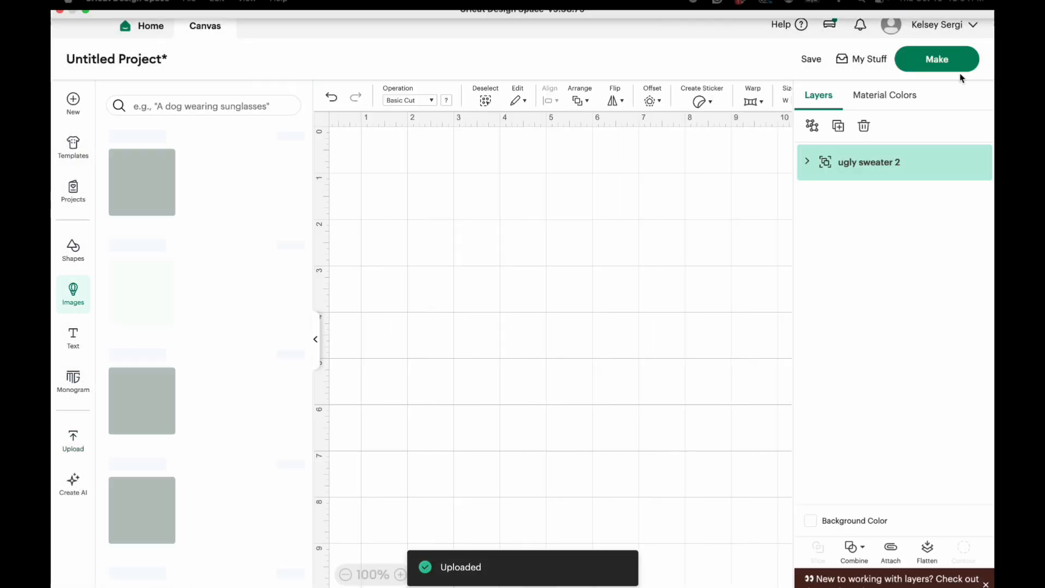
# Expand the "ugly sweater 2" group and ungroup it into separate layers.
pyautogui.click(809, 163)
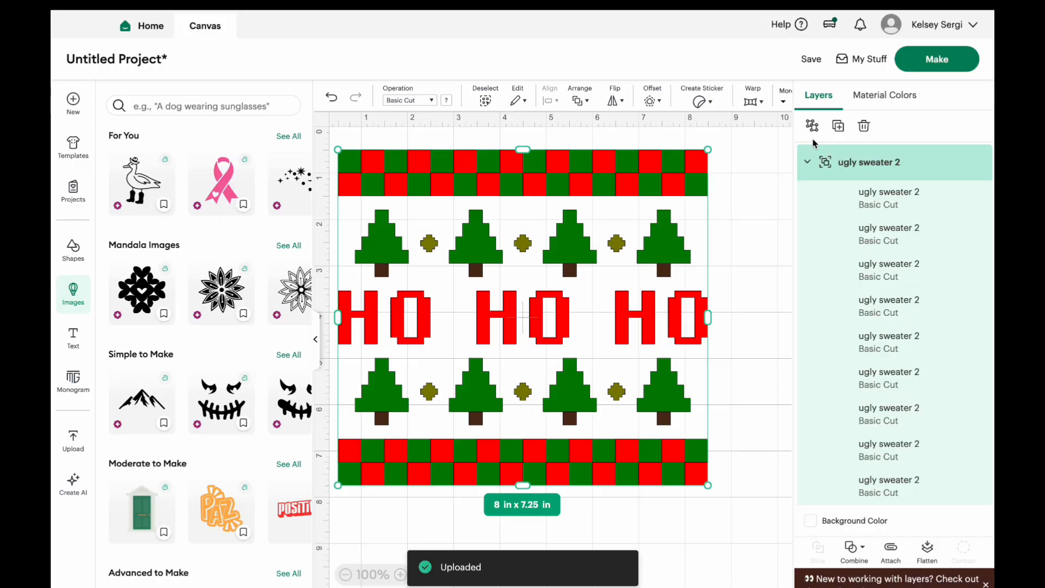
pyautogui.click(813, 128)
# Go through the ungrouped sweater layers one by one to check which pieces each layer contains.
pyautogui.click(846, 177)
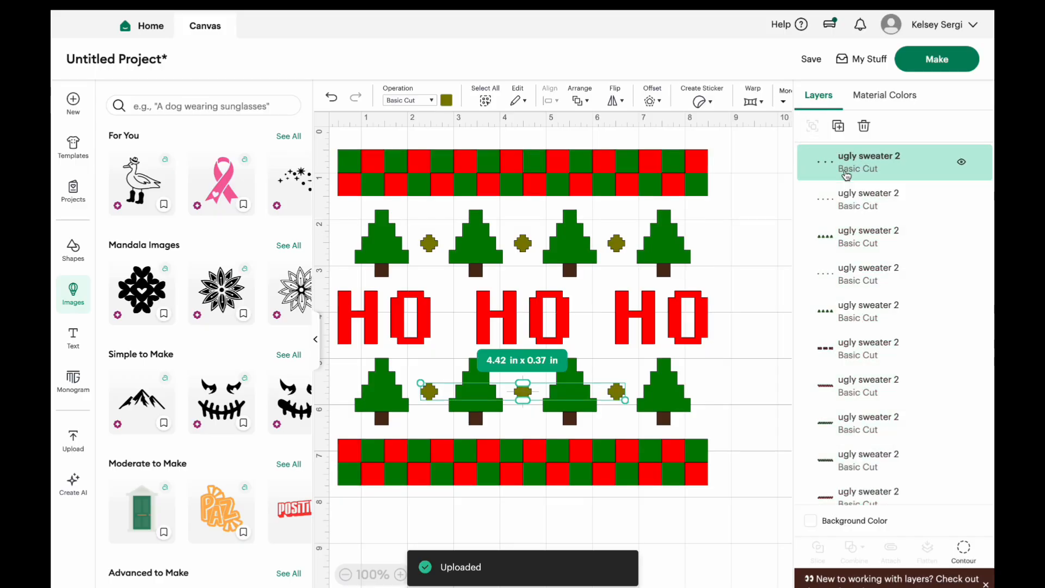
pyautogui.click(847, 213)
pyautogui.click(850, 233)
pyautogui.click(851, 269)
pyautogui.click(851, 308)
pyautogui.click(852, 349)
pyautogui.scroll(-1, 855, 343)
pyautogui.click(860, 338)
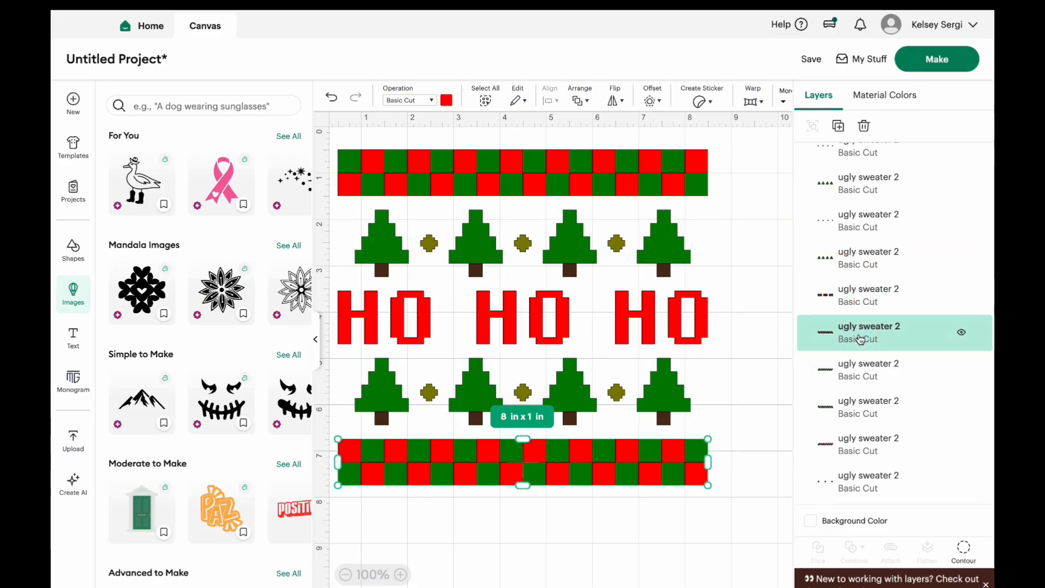
pyautogui.click(851, 363)
pyautogui.click(852, 403)
pyautogui.click(852, 442)
pyautogui.click(851, 481)
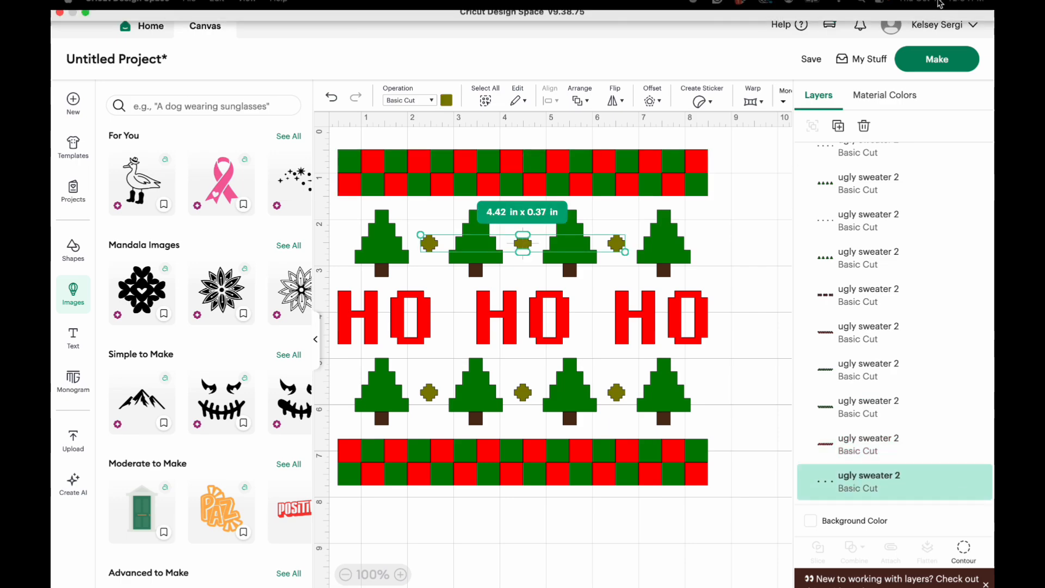
# Prepare the design for cutting and examine how the brown and olive pieces are laid out on mats 2 and 3.
pyautogui.click(937, 60)
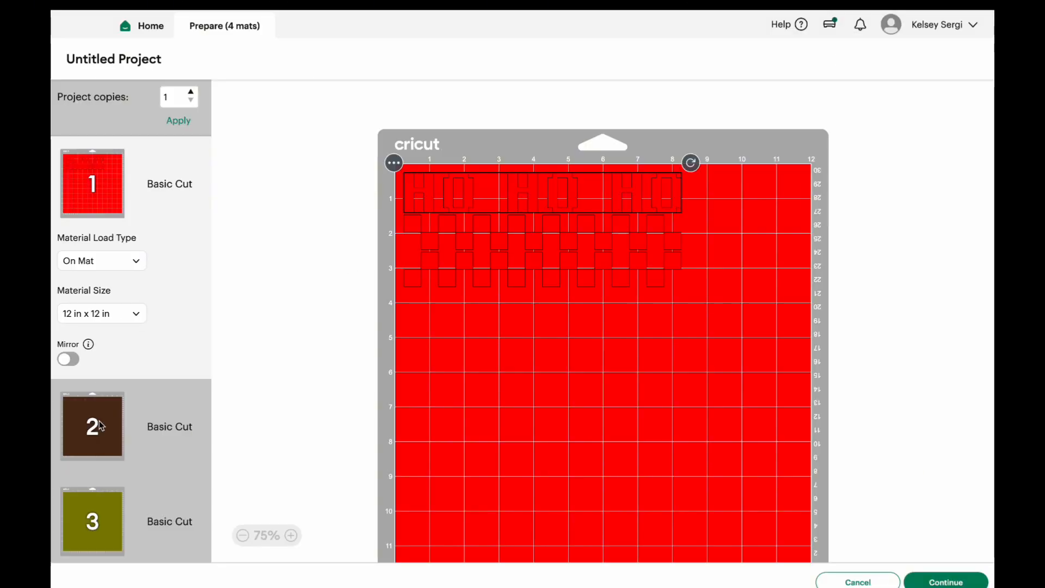
pyautogui.click(101, 426)
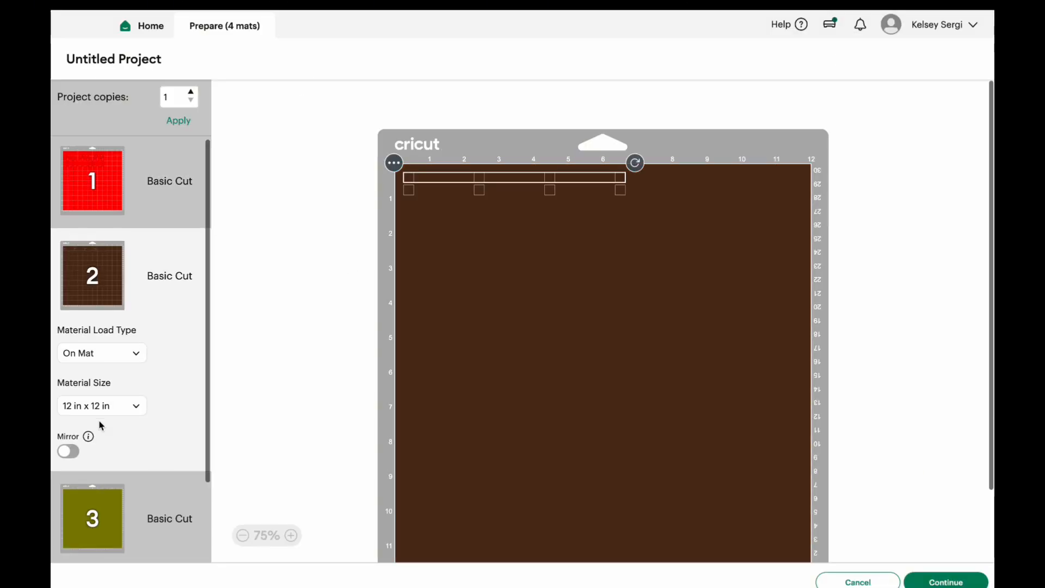
pyautogui.click(104, 527)
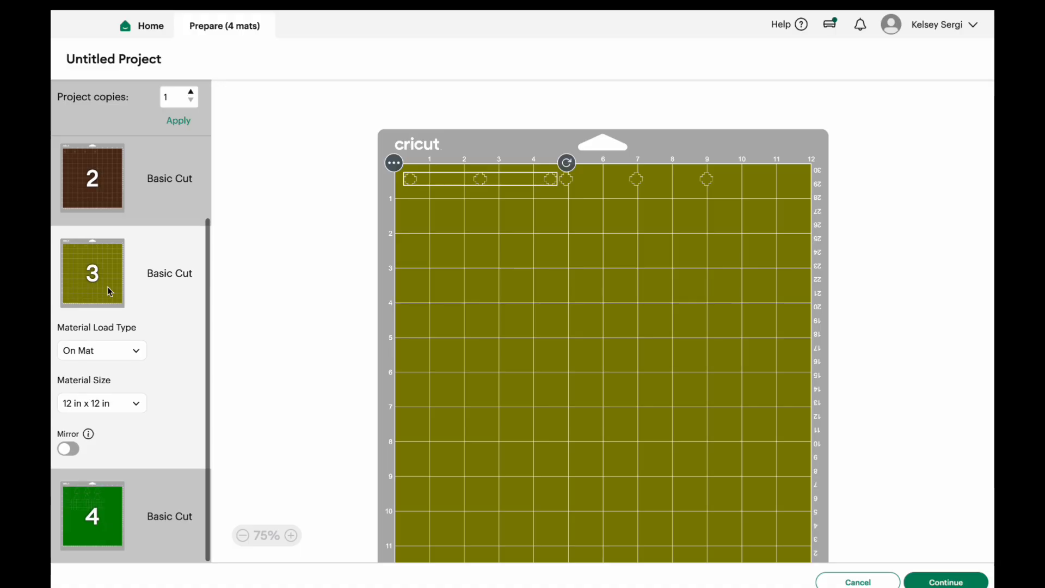
# On the brown mat, move the second row of trunks up so its squares sit beside those of the first row.
pyautogui.click(102, 185)
pyautogui.moveTo(542, 193); pyautogui.dragTo(562, 175)
pyautogui.click(507, 296)
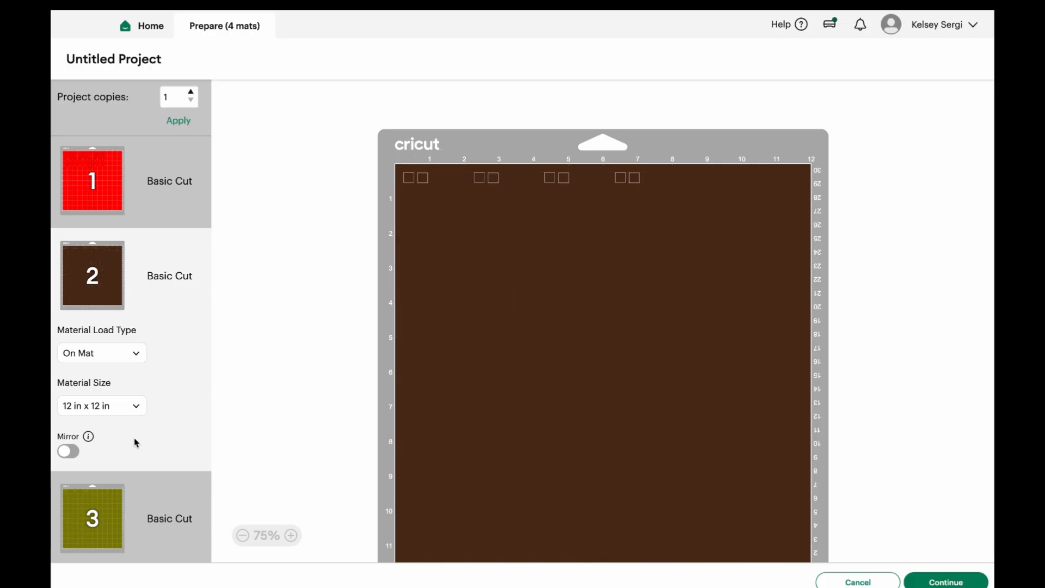
# On the olive mat, move one set of ornaments so its pieces sit just beside those of the other set.
pyautogui.scroll(-2, 105, 438)
pyautogui.click(101, 406)
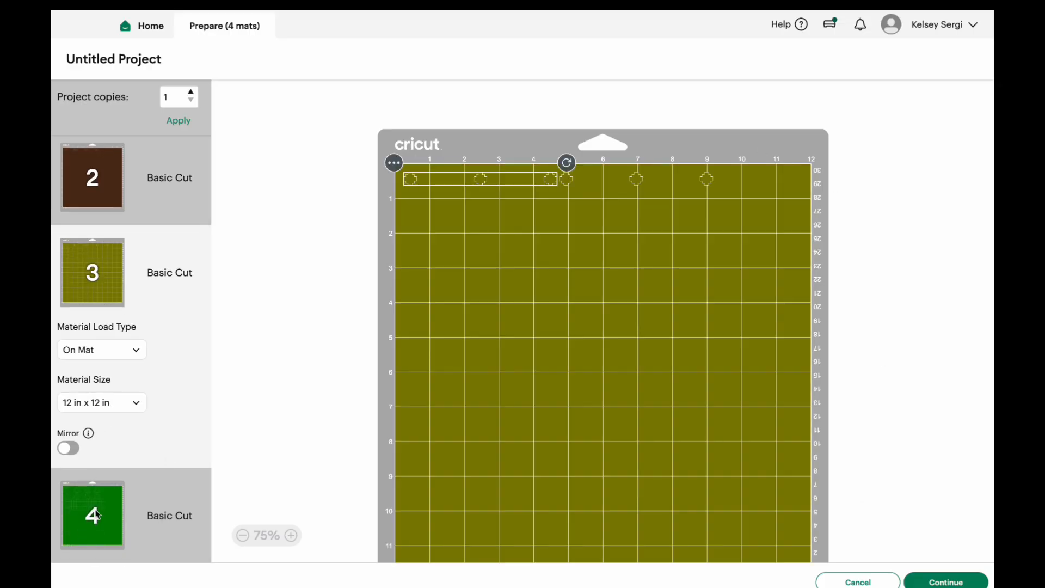
pyautogui.moveTo(568, 180); pyautogui.dragTo(436, 185)
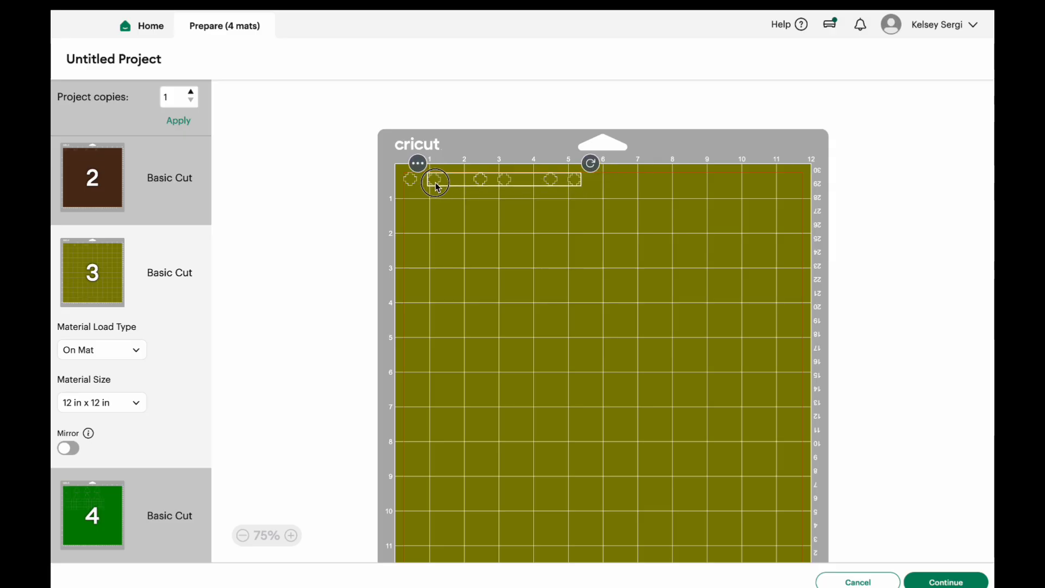
# Examine the layout of the green mat, and leave the cutting preparation to return to the canvas.
pyautogui.click(130, 472)
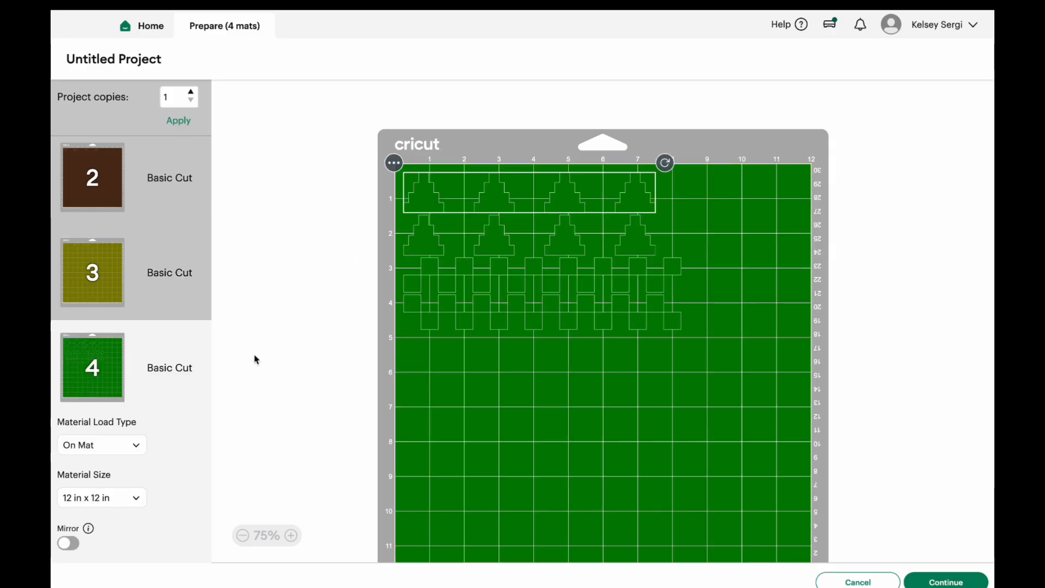
pyautogui.click(858, 581)
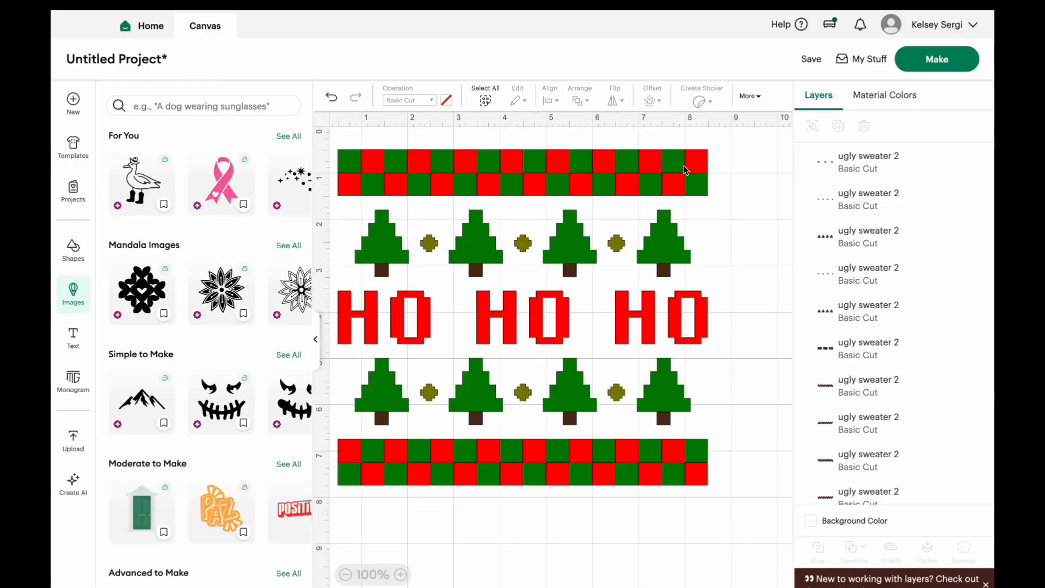
# Collapse the image library, and move the whole sweater design to about 5 in across and 1.3 in down on the canvas.
pyautogui.click(317, 333)
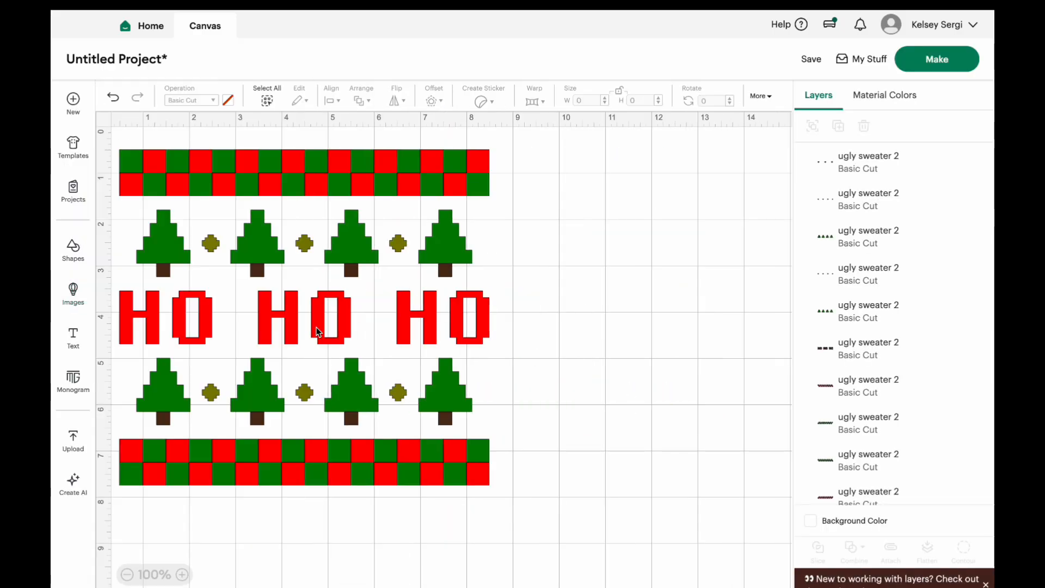
pyautogui.moveTo(518, 496); pyautogui.dragTo(142, 156)
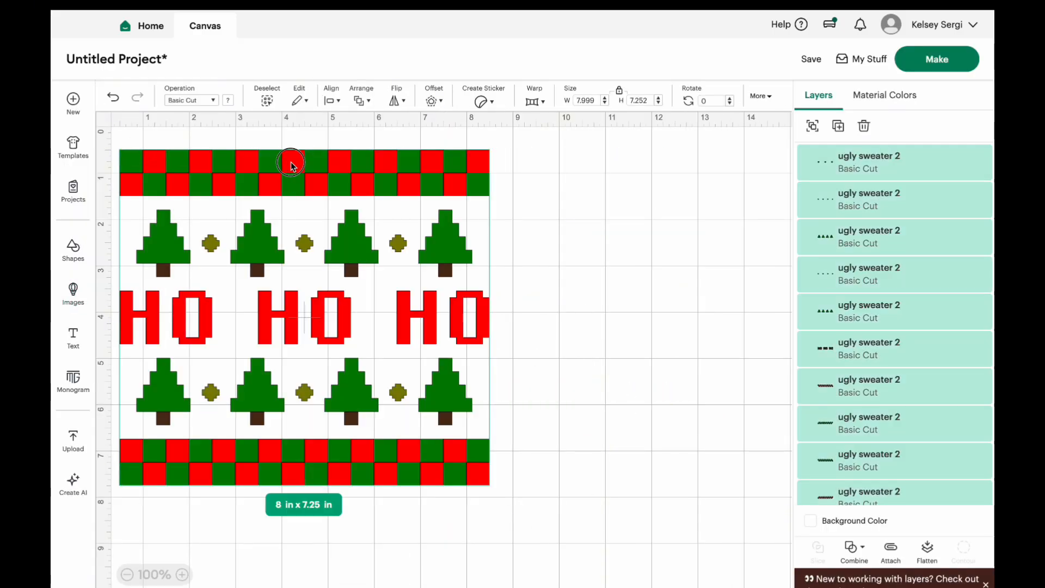
pyautogui.moveTo(285, 164); pyautogui.dragTo(502, 204)
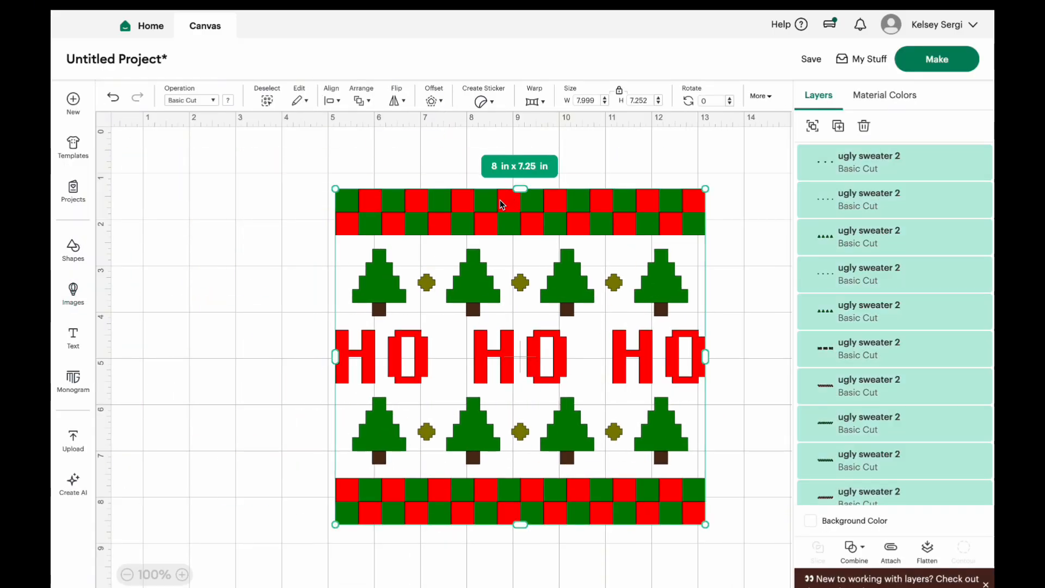
pyautogui.click(263, 303)
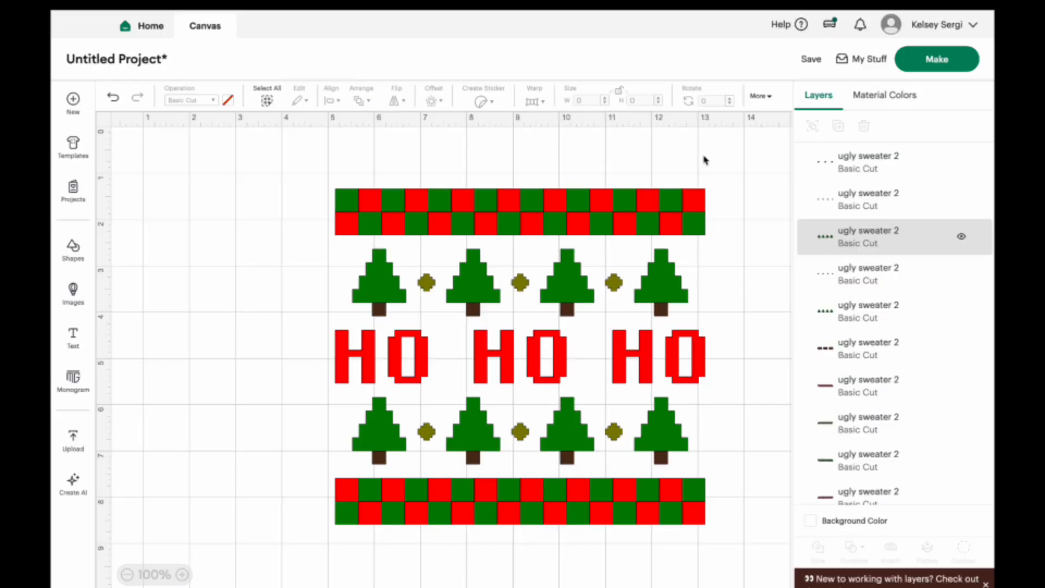